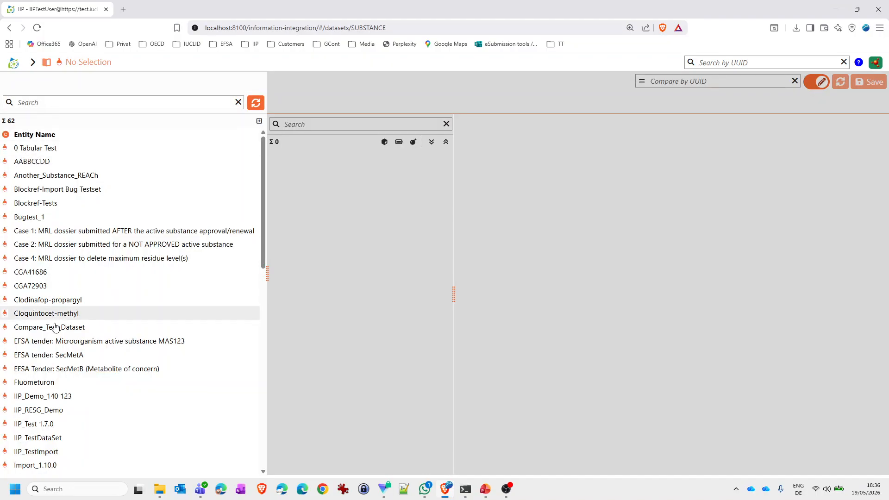
Step: Open the Compare_Test_Dataset substance, show its table of contents as a list, and open the OHT60_COPY_1 document
{"action": "left_click", "coordinate": [51, 328]}
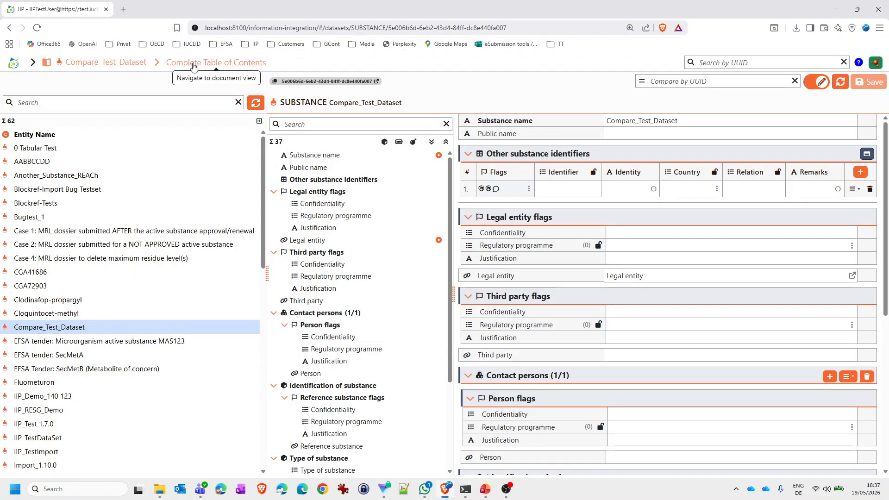
{"action": "left_click", "coordinate": [193, 65]}
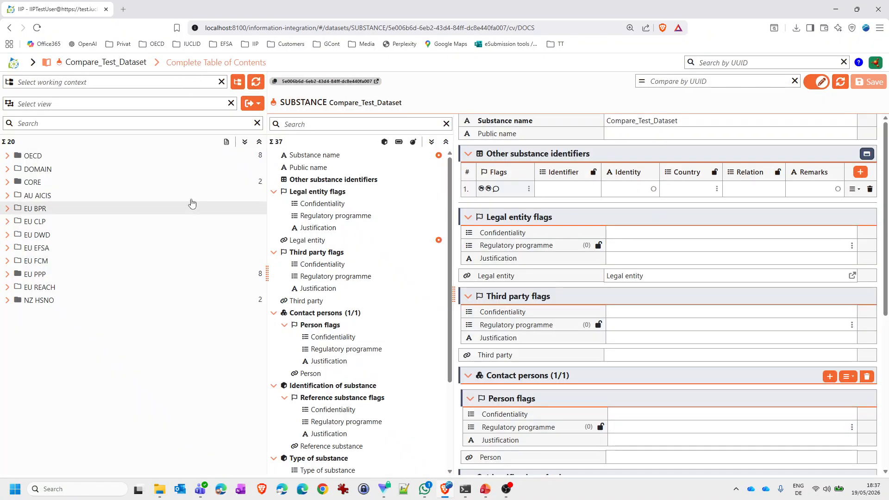
{"action": "left_click", "coordinate": [237, 82]}
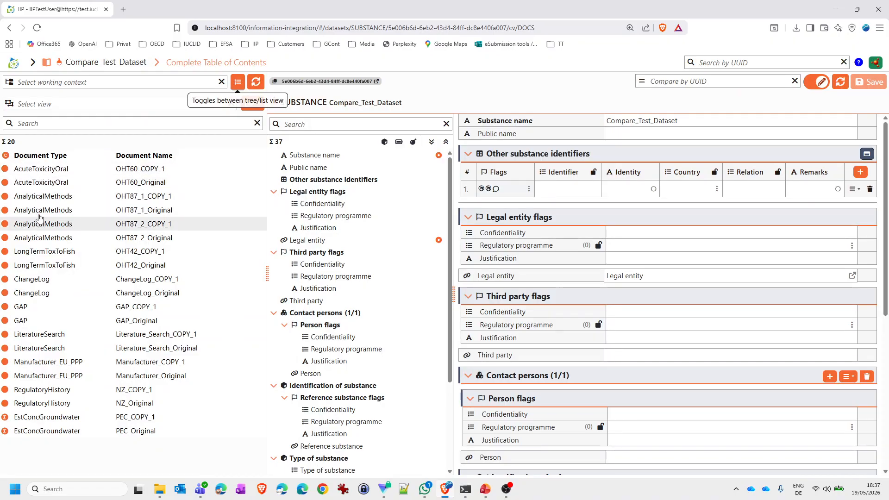
{"action": "left_click", "coordinate": [36, 169]}
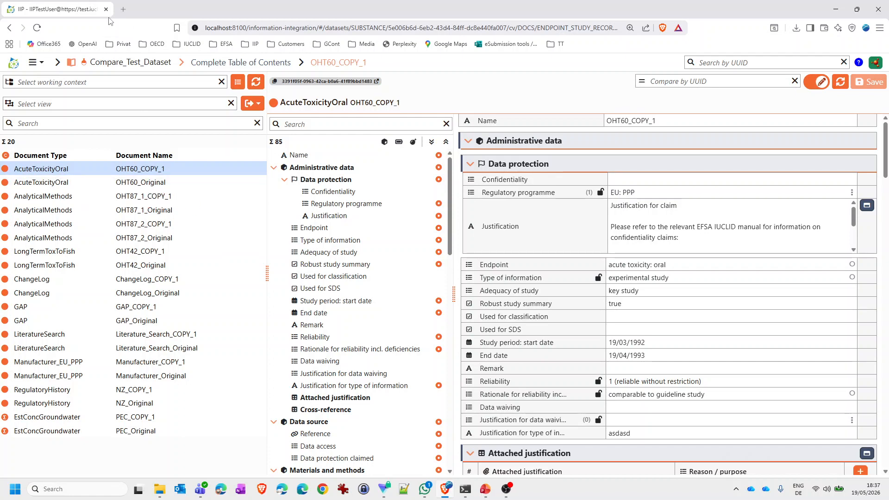
Step: Duplicate the current browser tab and open the OHT60_Original document from the list view in the copy
{"action": "right_click", "coordinate": [76, 13]}
{"action": "left_click", "coordinate": [98, 93]}
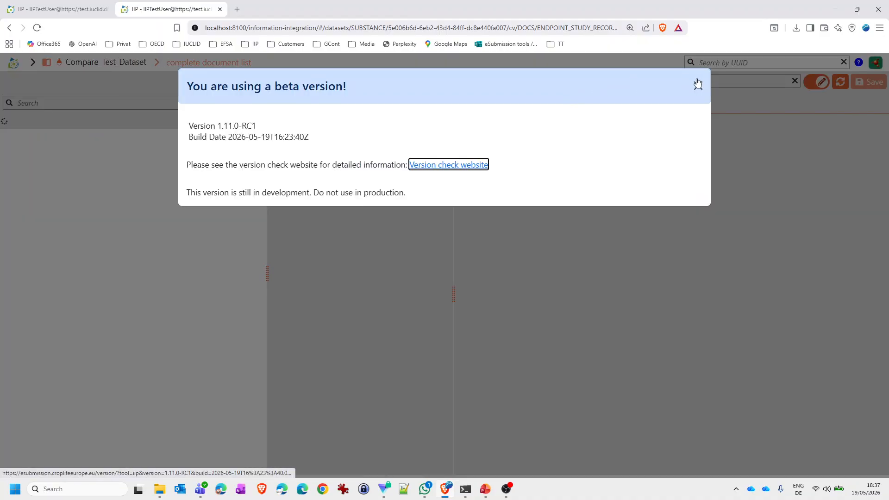
{"action": "left_click", "coordinate": [698, 86]}
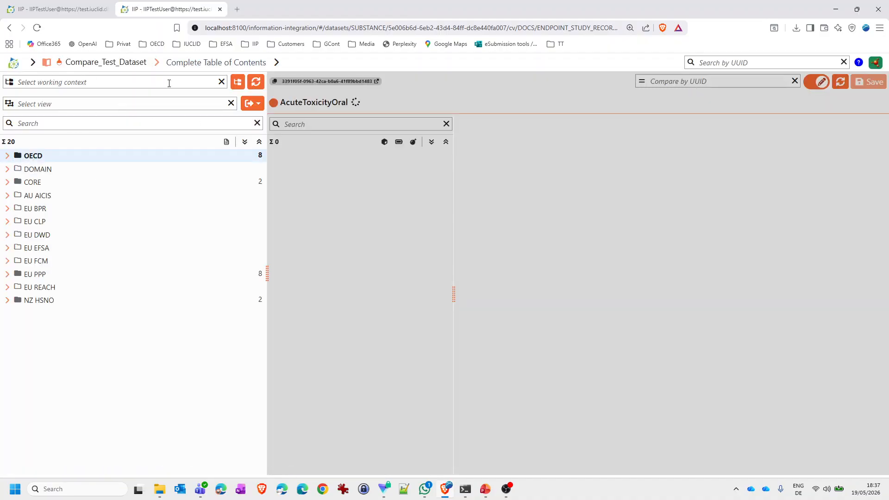
{"action": "left_click", "coordinate": [238, 82]}
{"action": "left_click", "coordinate": [103, 182]}
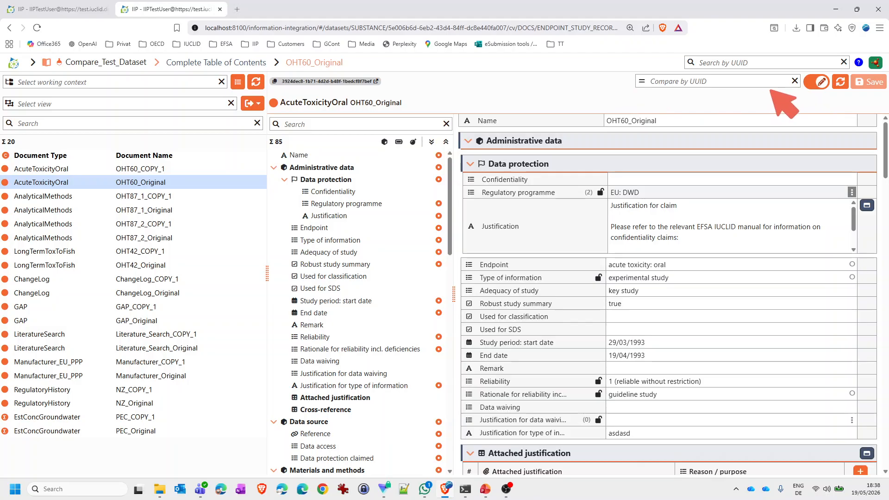
Step: Copy the reference of OHT60_COPY_1 and compare the OHT60_Original document against it by UUID
{"action": "left_click", "coordinate": [80, 9]}
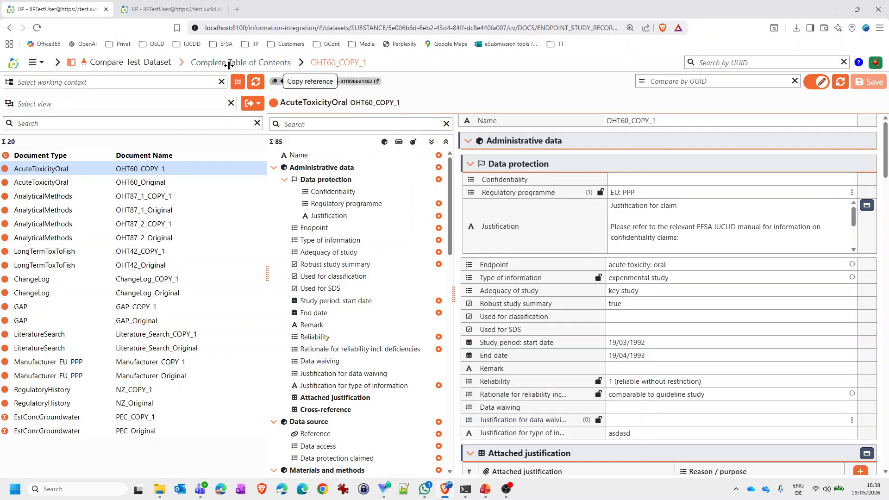
{"action": "left_click", "coordinate": [180, 14]}
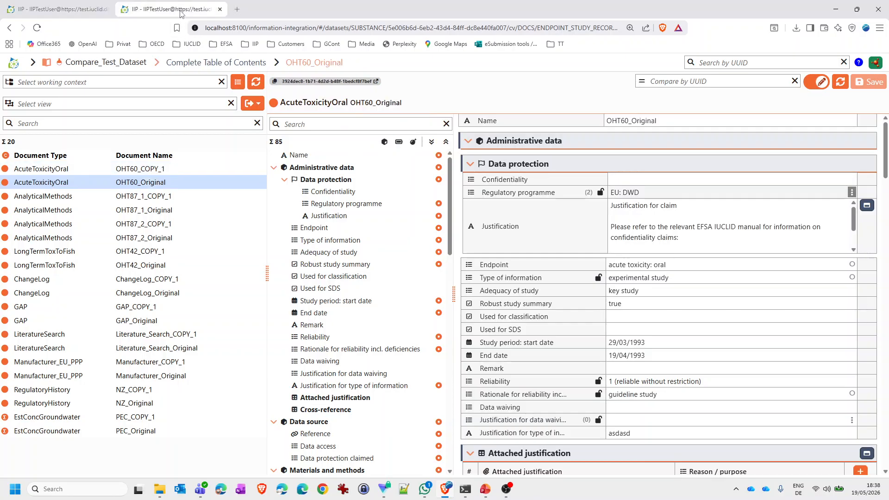
{"action": "left_click", "coordinate": [662, 87]}
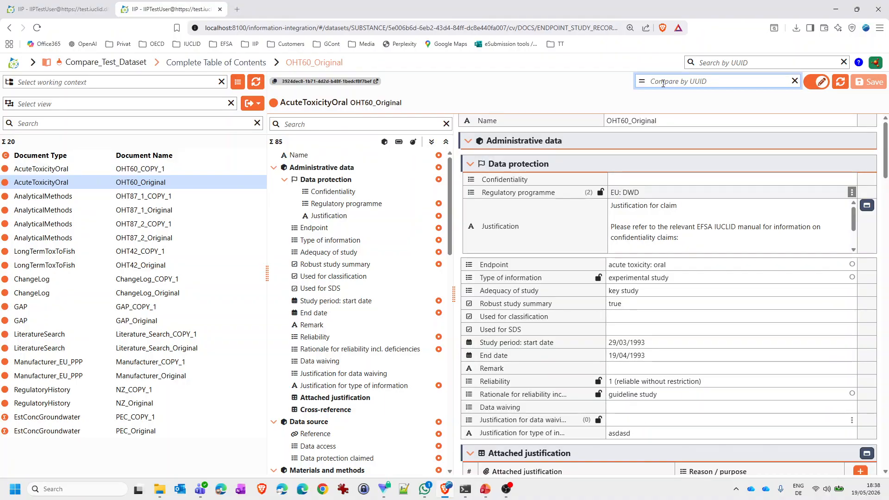
{"action": "key", "text": "ctrl+v"}
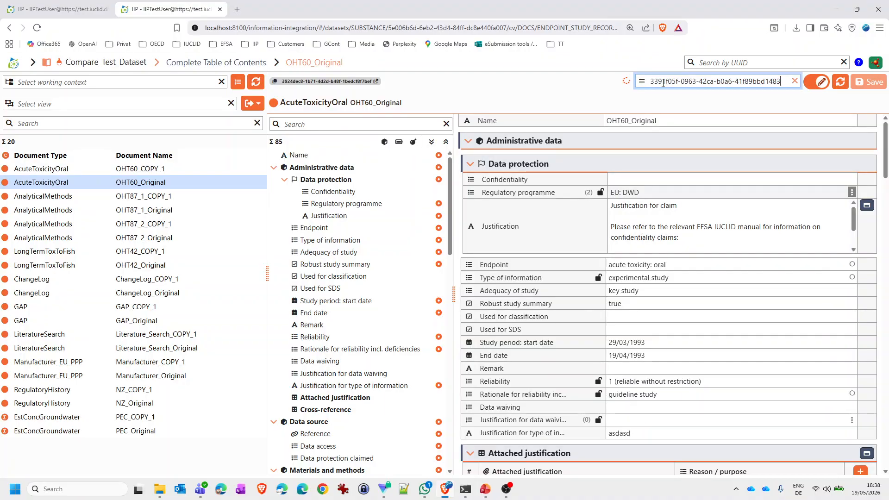
{"action": "key", "text": "Return"}
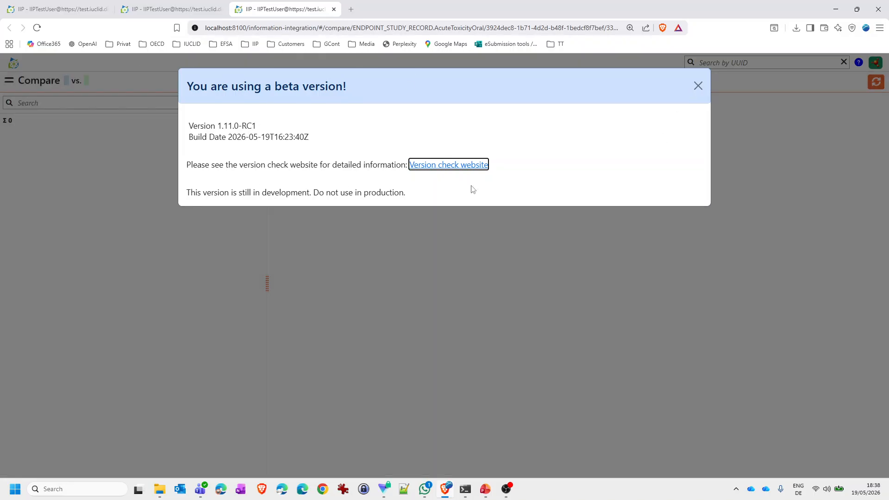
{"action": "left_click", "coordinate": [698, 87]}
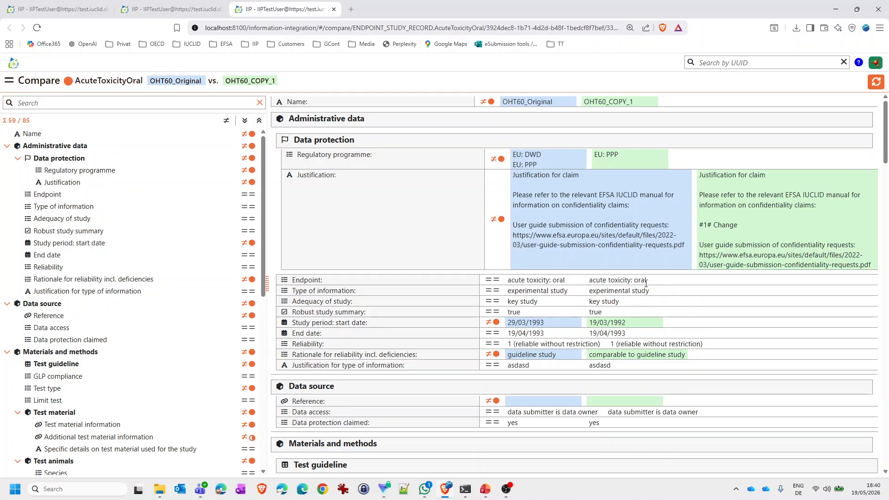
Step: Filter the comparison of OHT60_Original and OHT60_COPY_1 to show only the fields that differ
{"action": "scroll", "coordinate": [645, 286], "scroll_direction": "down", "scroll_amount": 6}
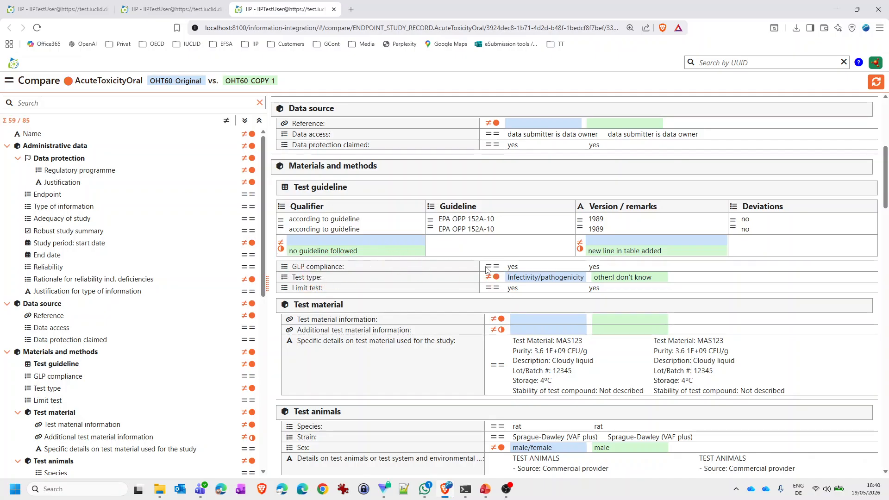
{"action": "scroll", "coordinate": [486, 270], "scroll_direction": "up", "scroll_amount": 4}
{"action": "scroll", "coordinate": [486, 273], "scroll_direction": "up", "scroll_amount": 2}
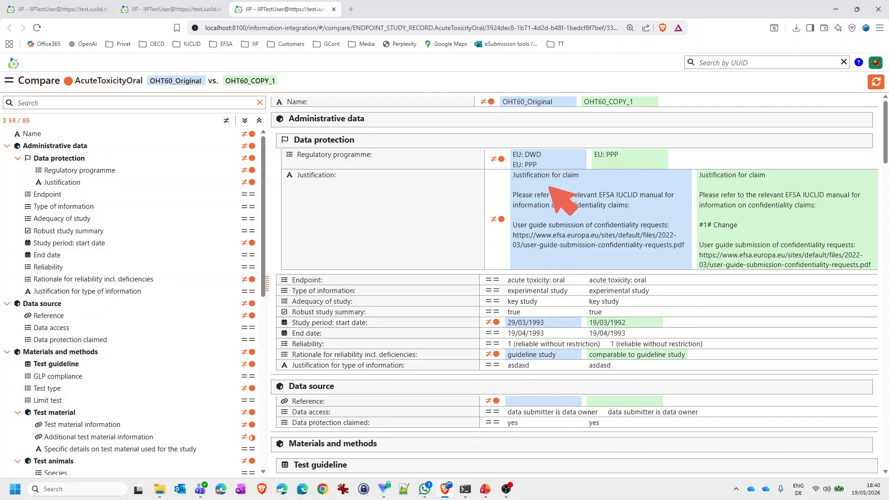
{"action": "scroll", "coordinate": [539, 268], "scroll_direction": "down", "scroll_amount": 5}
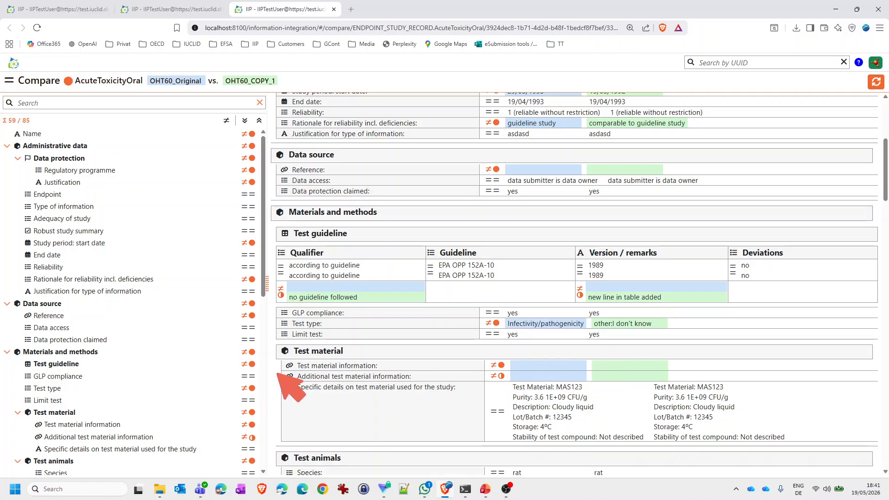
{"action": "left_click", "coordinate": [226, 121]}
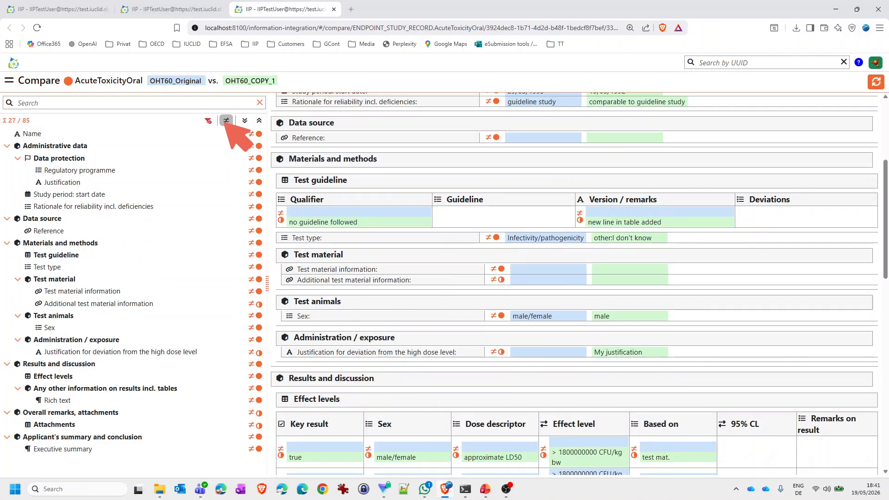
Step: Examine the filtered differences through to the applicant's summary, including the opening words of the OHT60_COPY_1 version
{"action": "scroll", "coordinate": [578, 261], "scroll_direction": "down", "scroll_amount": 1}
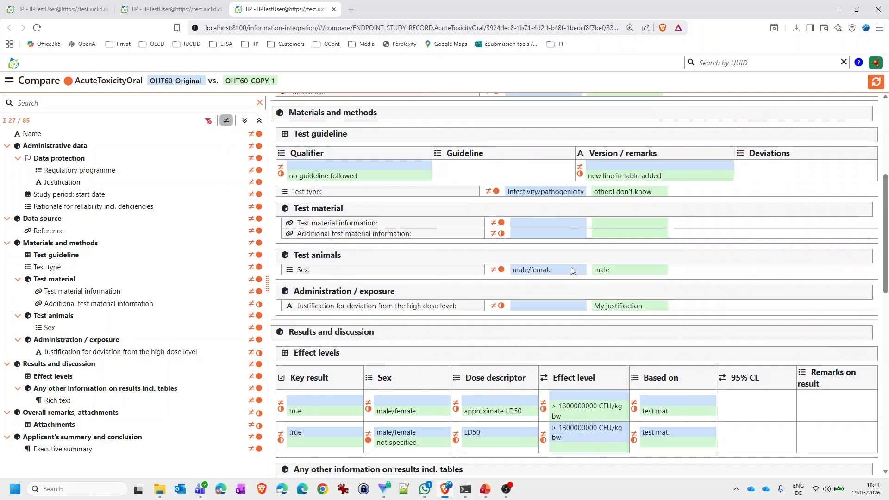
{"action": "scroll", "coordinate": [582, 258], "scroll_direction": "up", "scroll_amount": 2}
{"action": "scroll", "coordinate": [581, 259], "scroll_direction": "down", "scroll_amount": 12}
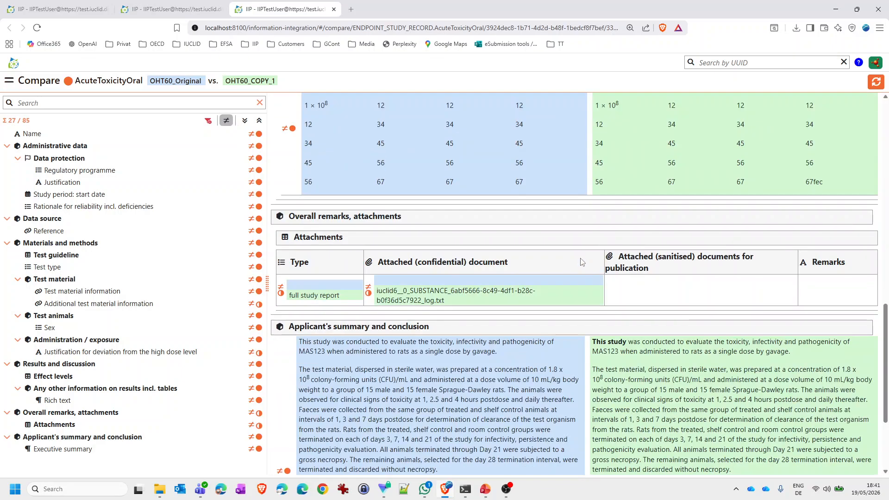
{"action": "scroll", "coordinate": [579, 263], "scroll_direction": "down", "scroll_amount": 1}
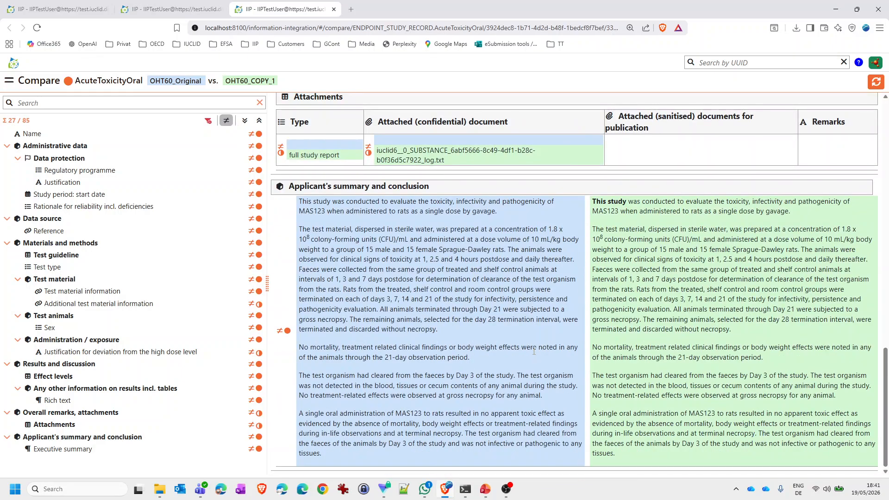
{"action": "scroll", "coordinate": [533, 351], "scroll_direction": "up", "scroll_amount": 3}
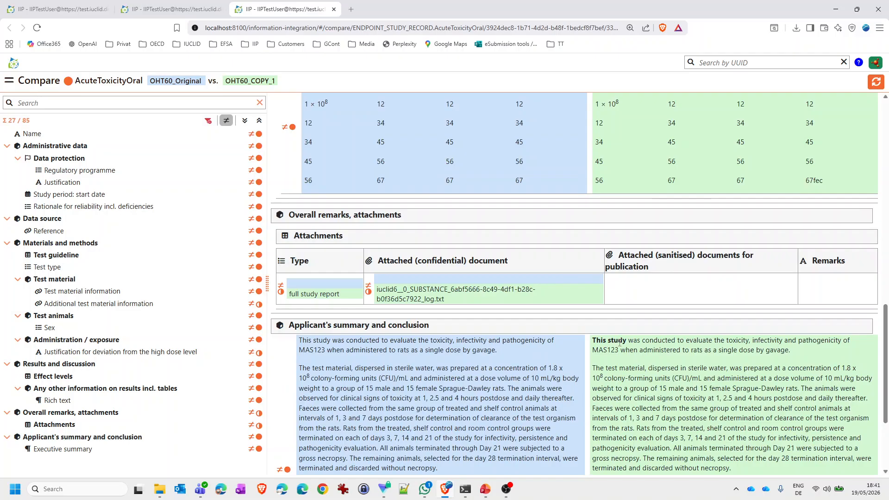
{"action": "left_click_drag", "start_coordinate": [629, 342], "coordinate": [594, 341]}
{"action": "scroll", "coordinate": [574, 373], "scroll_direction": "down", "scroll_amount": 3}
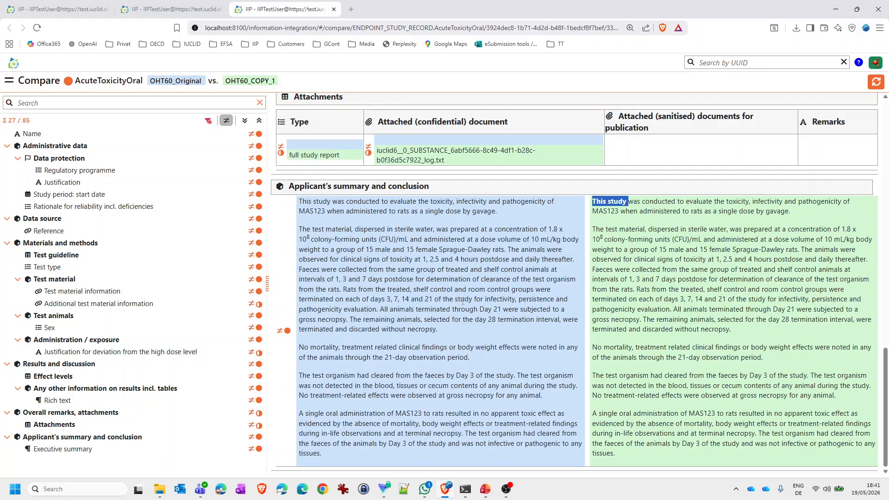
{"action": "left_click", "coordinate": [482, 319]}
Step: Preview the comparison printout in portrait and landscape layouts, check the available print destinations, and leave without printing
{"action": "right_click", "coordinate": [628, 158]}
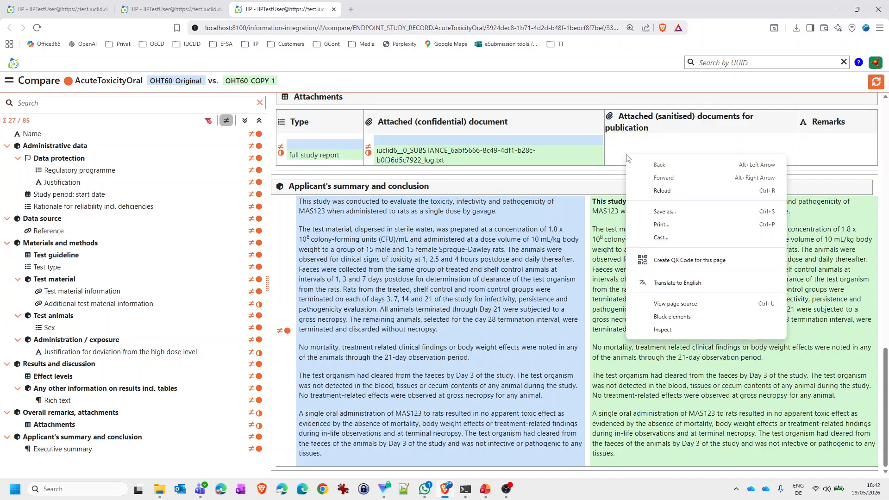
{"action": "left_click", "coordinate": [661, 225]}
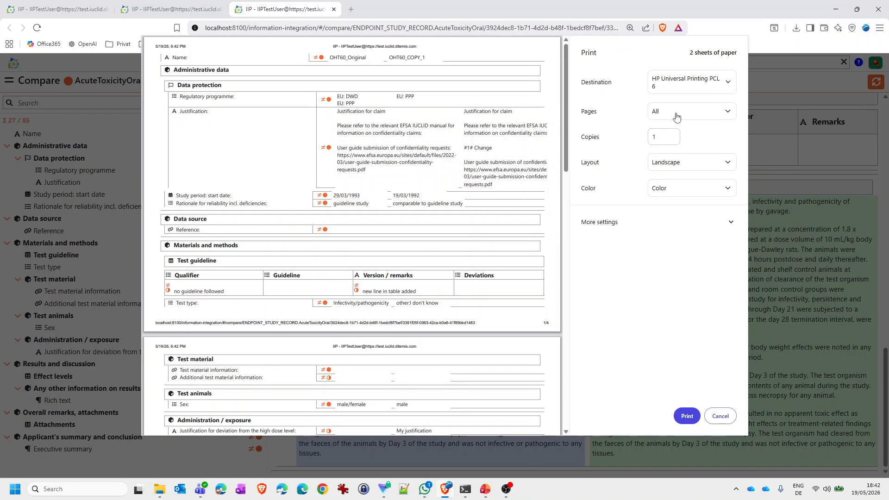
{"action": "left_click", "coordinate": [672, 166]}
{"action": "left_click", "coordinate": [667, 185]}
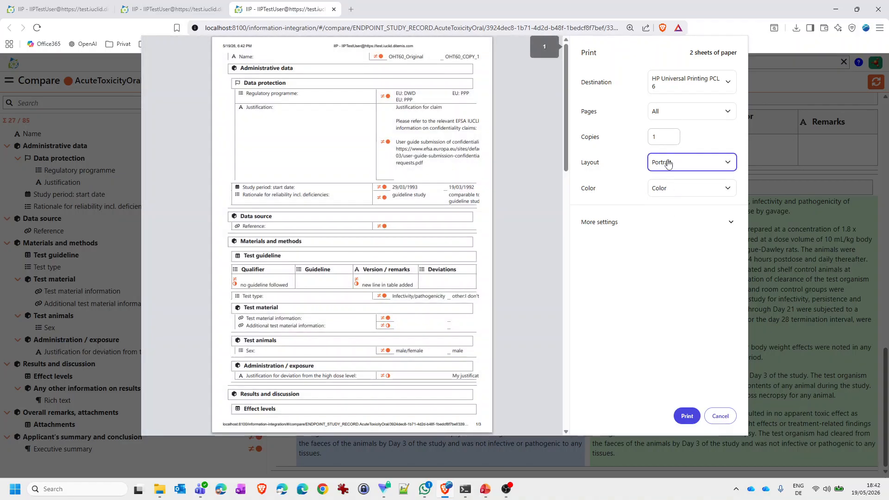
{"action": "left_click", "coordinate": [667, 163]}
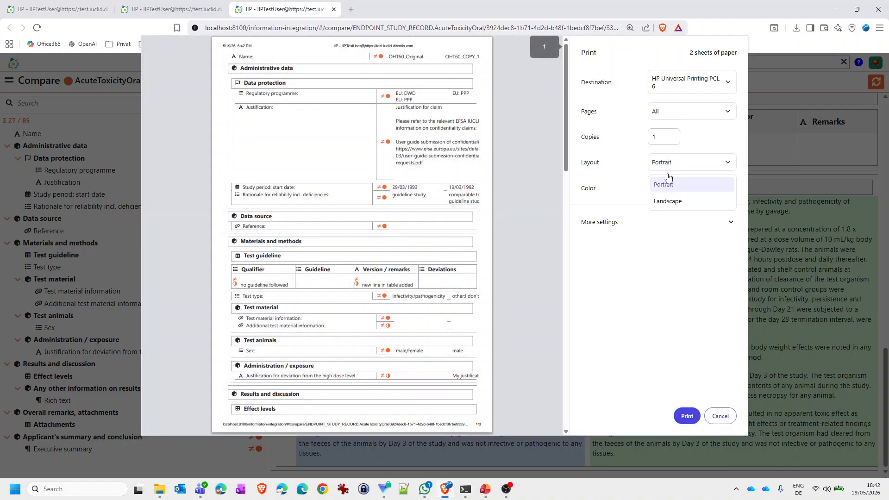
{"action": "left_click", "coordinate": [667, 203]}
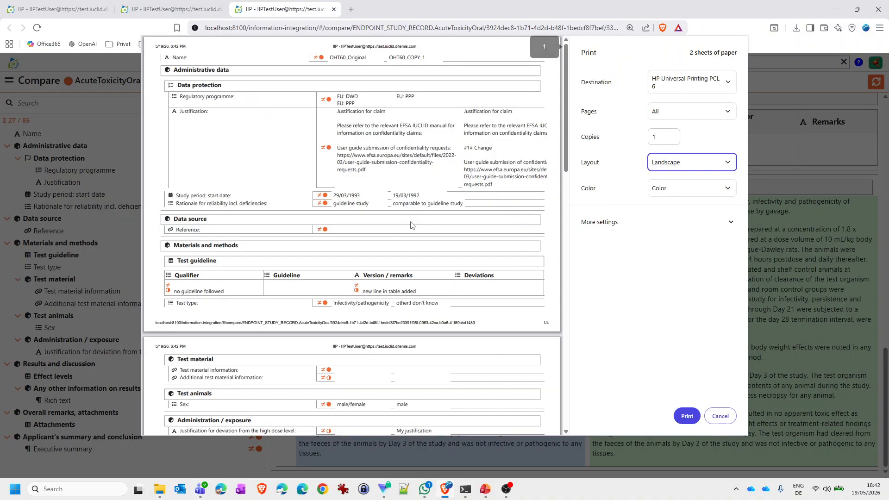
{"action": "left_click", "coordinate": [669, 85]}
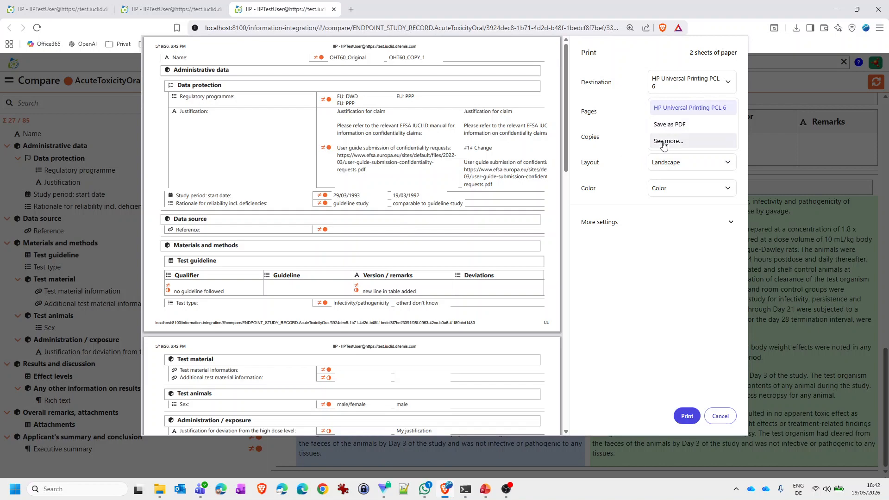
{"action": "left_click", "coordinate": [720, 415]}
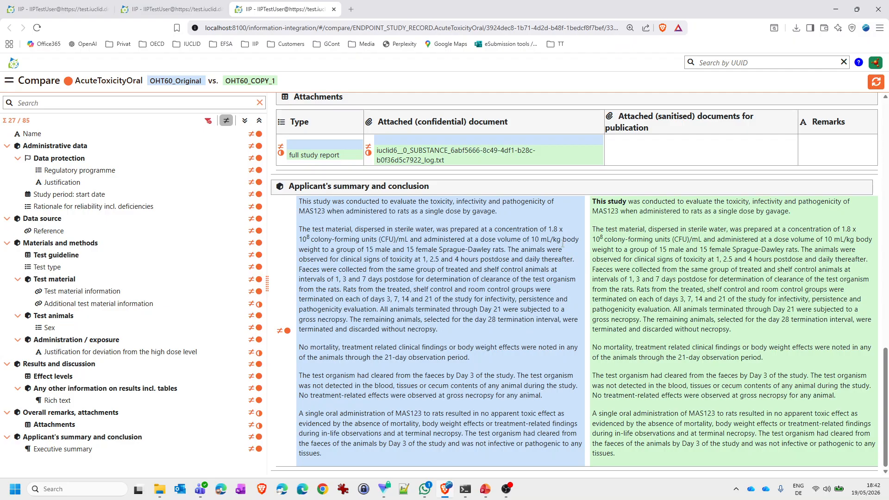
{"action": "scroll", "coordinate": [562, 243], "scroll_direction": "up", "scroll_amount": 2}
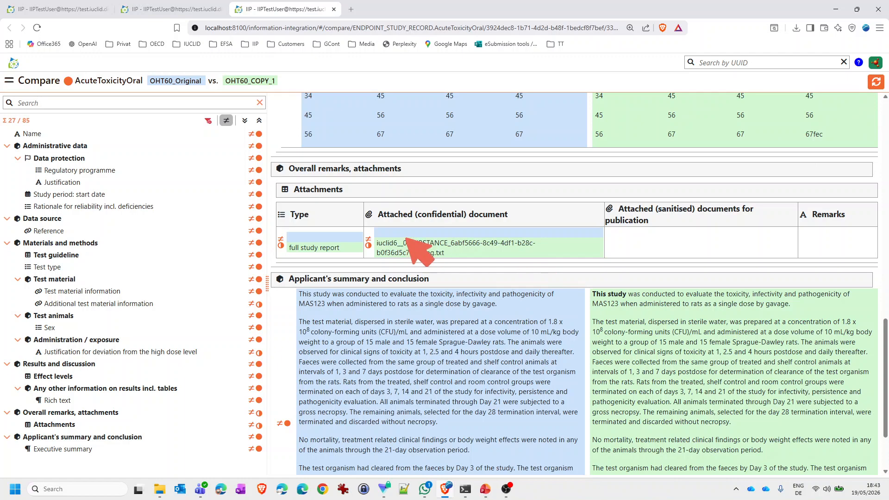
{"action": "scroll", "coordinate": [583, 271], "scroll_direction": "up", "scroll_amount": 1}
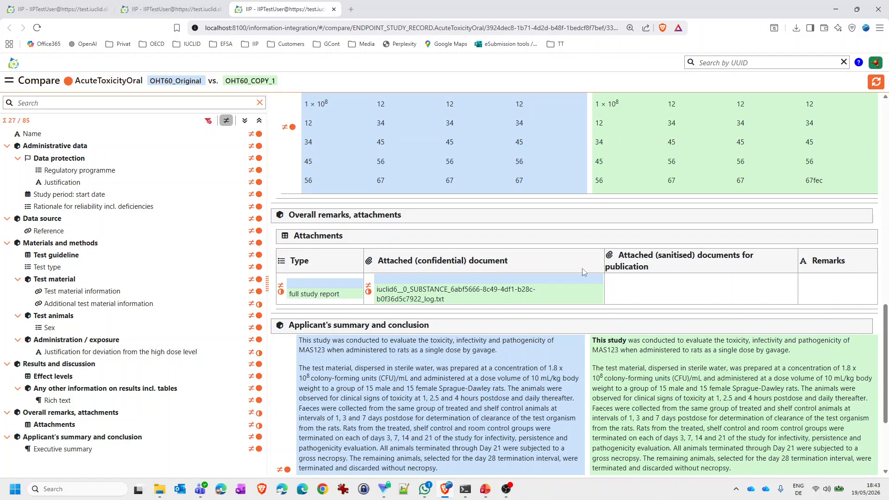
{"action": "scroll", "coordinate": [778, 270], "scroll_direction": "up", "scroll_amount": 4}
{"action": "scroll", "coordinate": [778, 270], "scroll_direction": "up", "scroll_amount": 1}
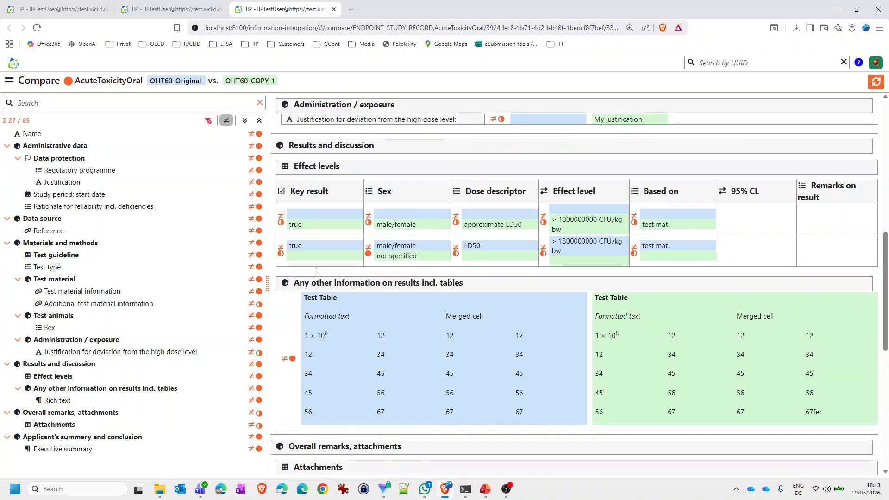
Step: Return to the OHT60_COPY_1 document and clear the Endpoint value in its administrative data
{"action": "left_click", "coordinate": [60, 11]}
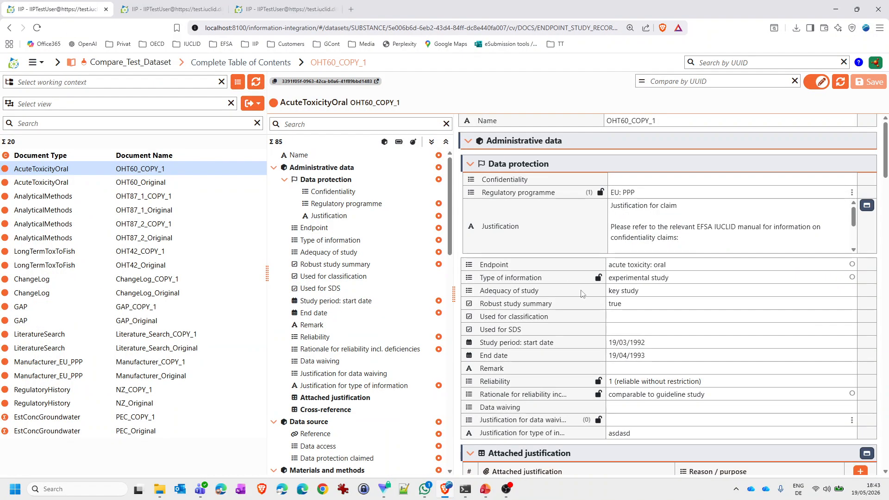
{"action": "left_click", "coordinate": [648, 265]}
{"action": "left_click_drag", "start_coordinate": [666, 265], "coordinate": [616, 264]}
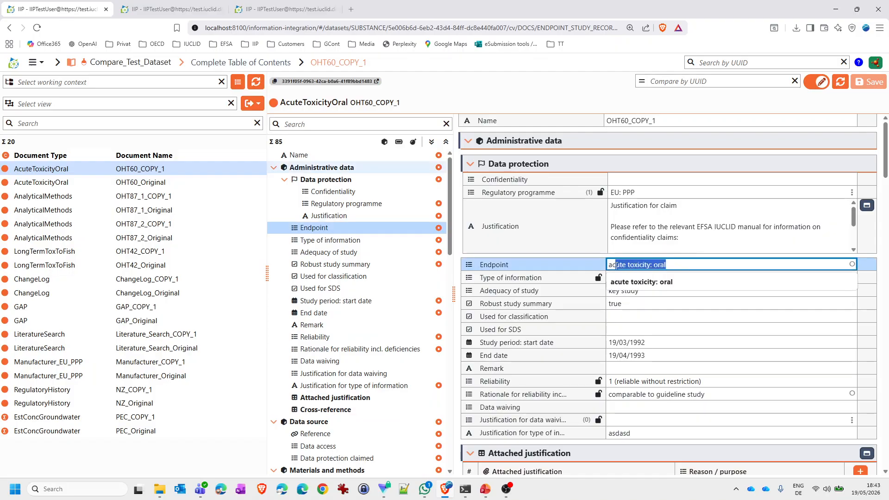
{"action": "key", "text": "BackSpace"}
{"action": "key", "text": "BackSpace"}
{"action": "key", "text": "BackSpace"}
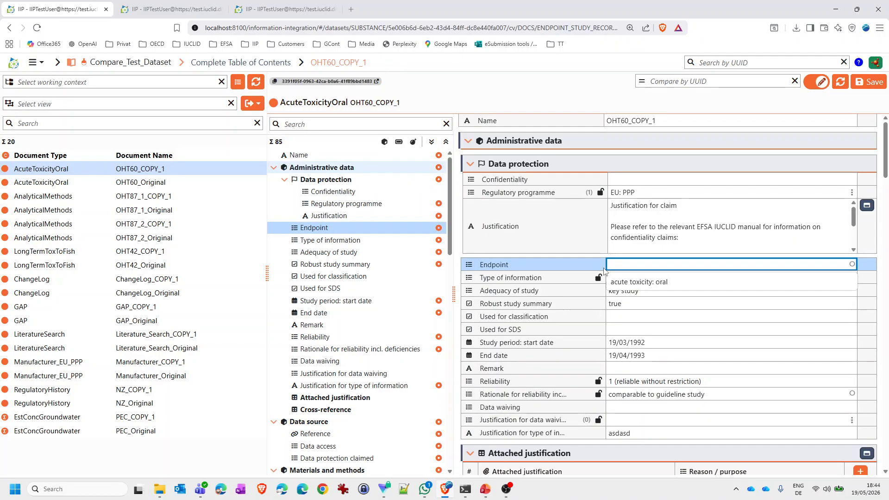
Step: Clear the Endpoint field of OHT60_COPY_1 again and set it back to acute toxicity: oral
{"action": "key", "text": "Escape"}
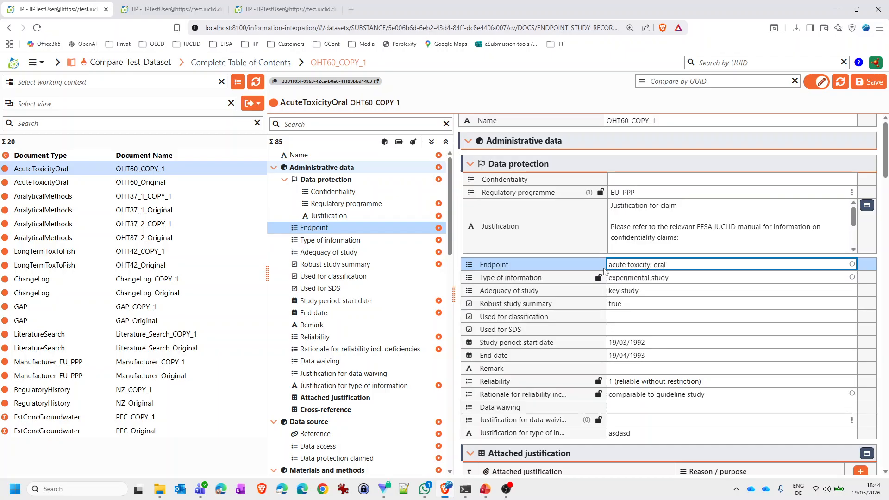
{"action": "key", "text": "BackSpace"}
{"action": "key", "text": "BackSpace"}
{"action": "key", "text": "BackSpace"}
{"action": "key", "text": "BackSpace"}
{"action": "key", "text": "BackSpace"}
{"action": "key", "text": "BackSpace"}
{"action": "key", "text": "BackSpace"}
{"action": "key", "text": "BackSpace"}
{"action": "key", "text": "BackSpace"}
{"action": "key", "text": "BackSpace"}
{"action": "key", "text": "BackSpace"}
{"action": "key", "text": "BackSpace"}
{"action": "key", "text": "BackSpace"}
{"action": "key", "text": "BackSpace"}
{"action": "key", "text": "BackSpace"}
{"action": "key", "text": "BackSpace"}
{"action": "key", "text": "BackSpace"}
{"action": "key", "text": "BackSpace"}
{"action": "key", "text": "BackSpace"}
{"action": "key", "text": "BackSpace"}
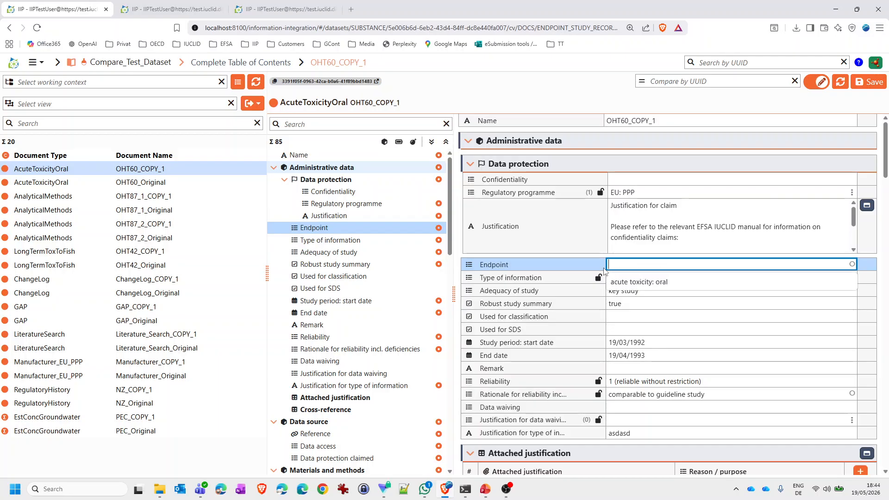
{"action": "key", "text": "Down"}
{"action": "key", "text": "Tab"}
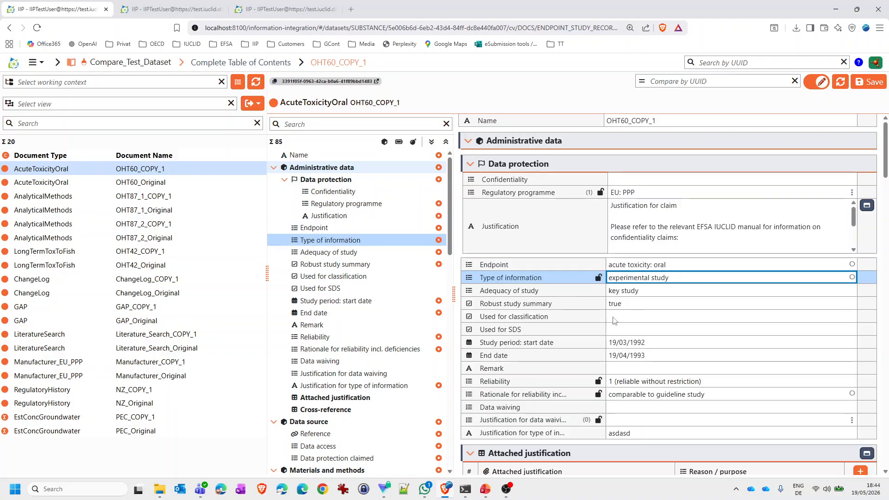
Step: Set the Adequacy of study in OHT60_COPY_1 to other information and save the document
{"action": "left_click", "coordinate": [629, 303]}
{"action": "double_click", "coordinate": [628, 291]}
{"action": "left_click_drag", "start_coordinate": [641, 292], "coordinate": [589, 293]}
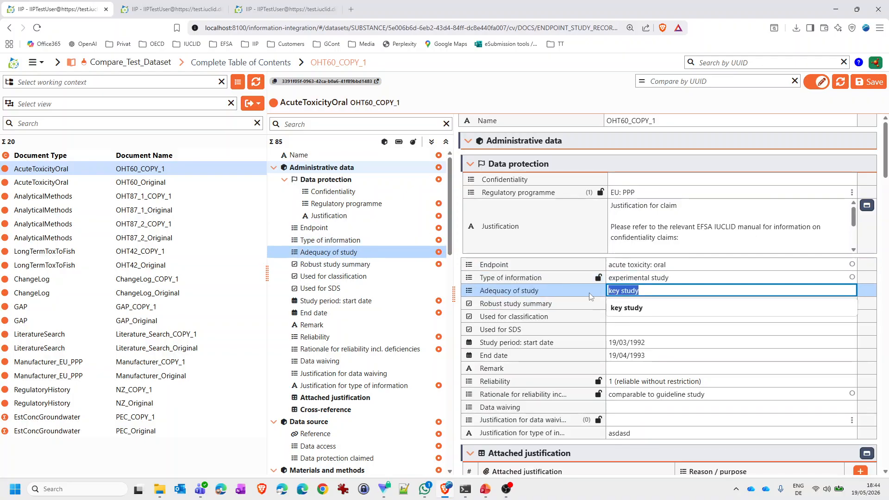
{"action": "key", "text": "BackSpace"}
{"action": "key", "text": "Down"}
{"action": "key", "text": "Down"}
{"action": "key", "text": "Down"}
{"action": "key", "text": "Tab"}
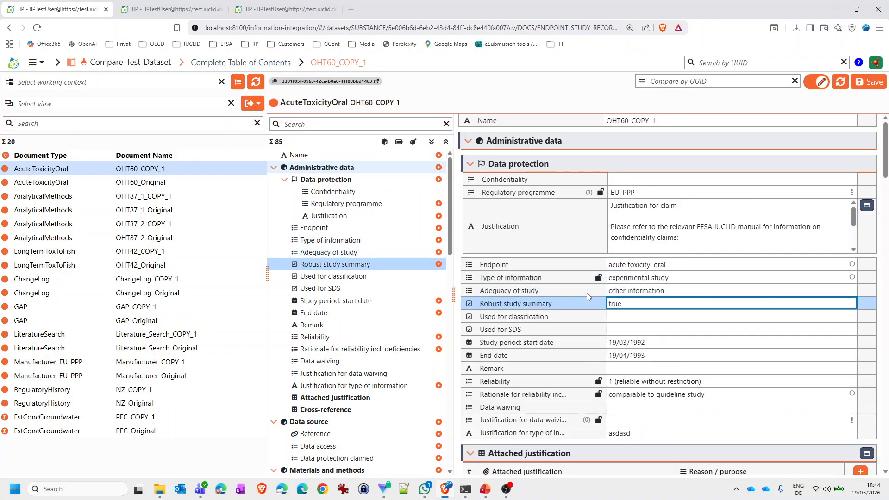
{"action": "left_click", "coordinate": [867, 87]}
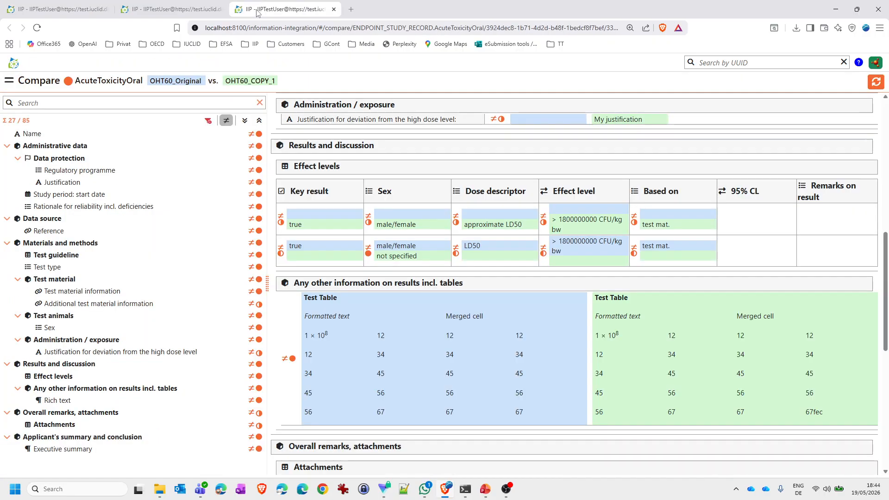
Step: Refresh the comparison of OHT60_Original and OHT60_COPY_1 and check the copy's Adequacy of study entry
{"action": "left_click", "coordinate": [252, 11]}
{"action": "left_click", "coordinate": [877, 83]}
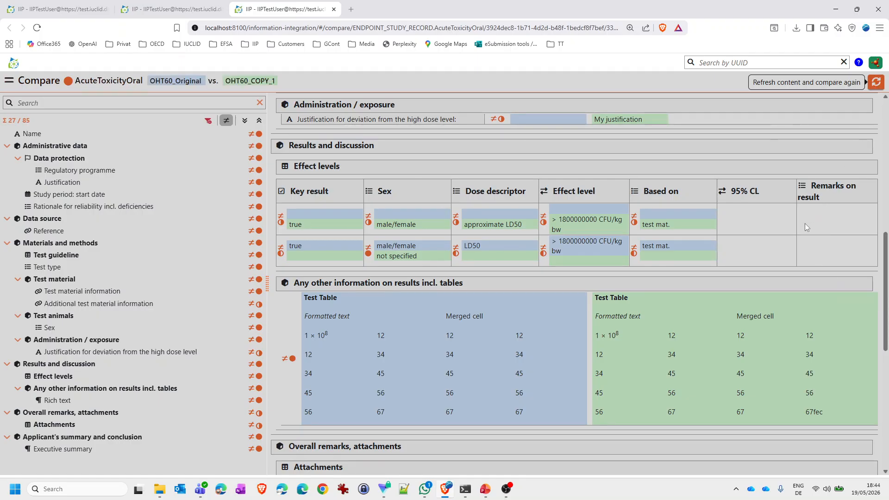
{"action": "scroll", "coordinate": [786, 243], "scroll_direction": "up", "scroll_amount": 5}
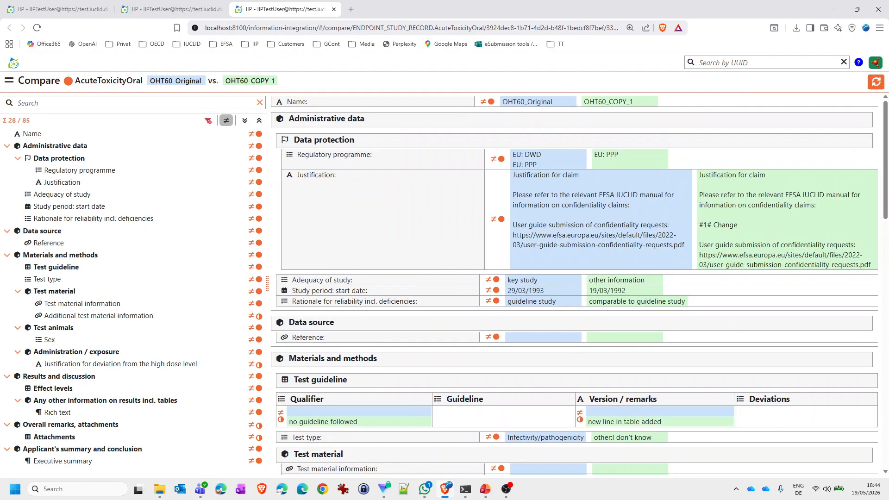
{"action": "left_click_drag", "start_coordinate": [589, 280], "coordinate": [653, 280]}
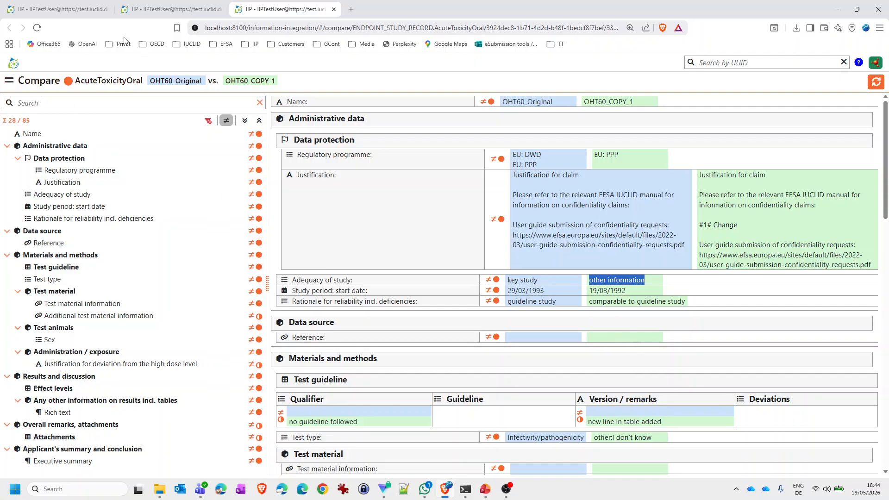
Step: Open the literature inventory in the OHT60_COPY_1 tab and select the entity 14C-CGA 184927: Metabolism in Spring Wheat After Late Application
{"action": "left_click", "coordinate": [35, 10]}
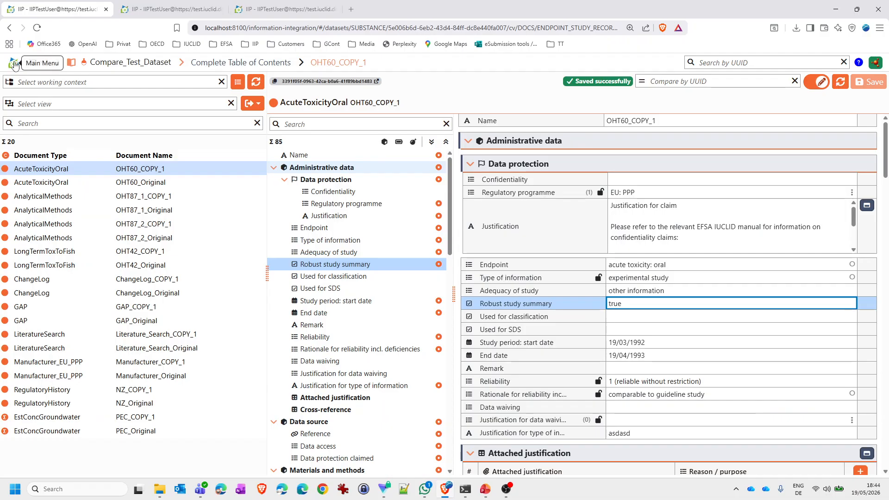
{"action": "left_click", "coordinate": [33, 62]}
{"action": "left_click", "coordinate": [44, 185]}
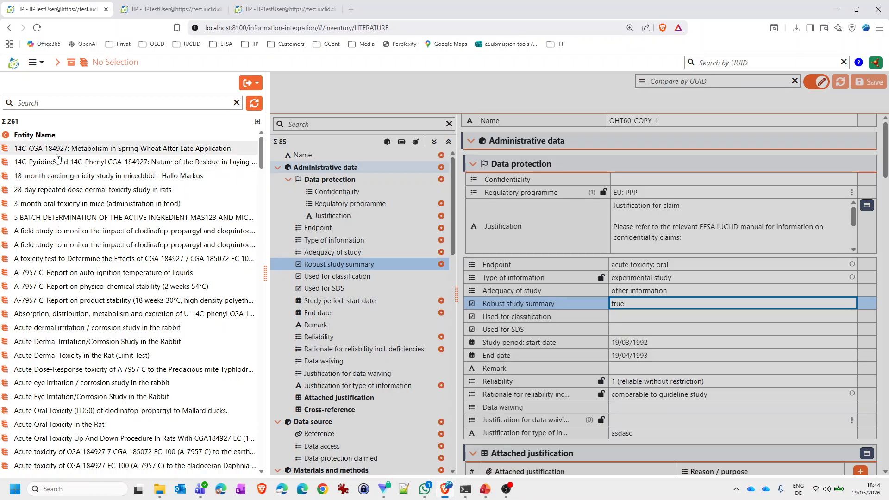
{"action": "left_click", "coordinate": [58, 149]}
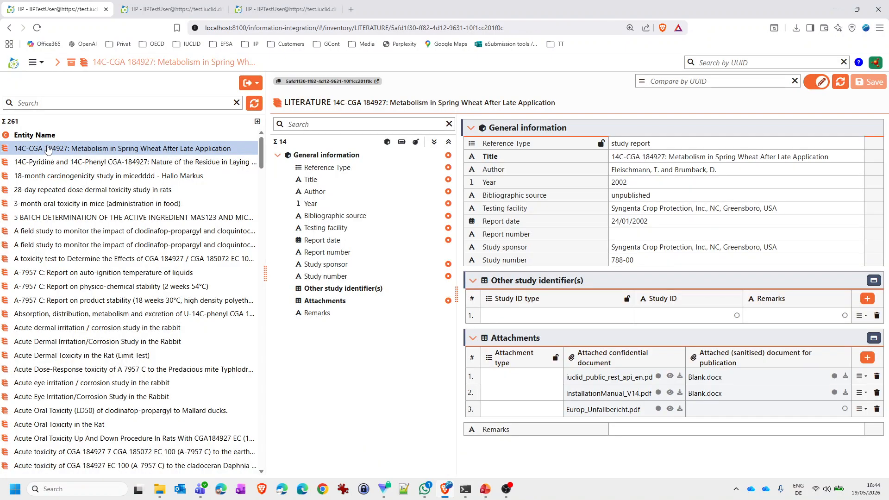
Step: Open the 14C-Pyridine and 14C-Phenyl CGA-184927 literature entity in the OHT60_Original tab and copy its reference
{"action": "left_click", "coordinate": [169, 10]}
{"action": "left_click", "coordinate": [14, 65]}
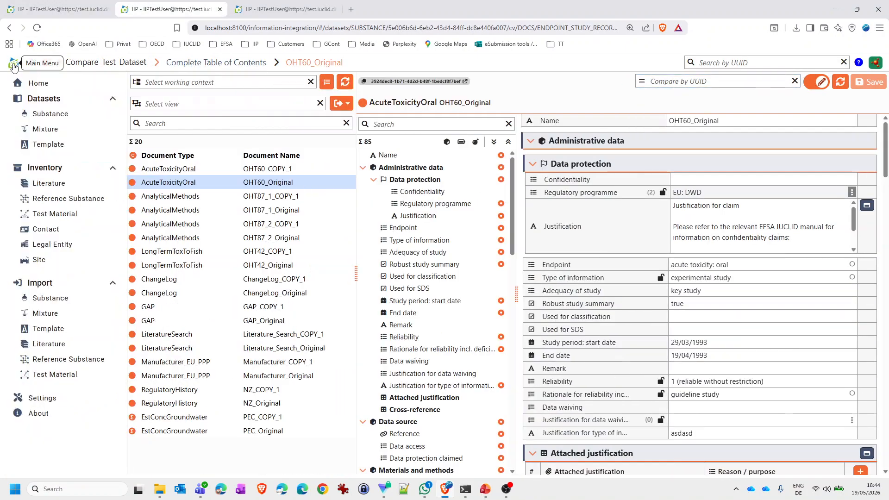
{"action": "left_click", "coordinate": [36, 184]}
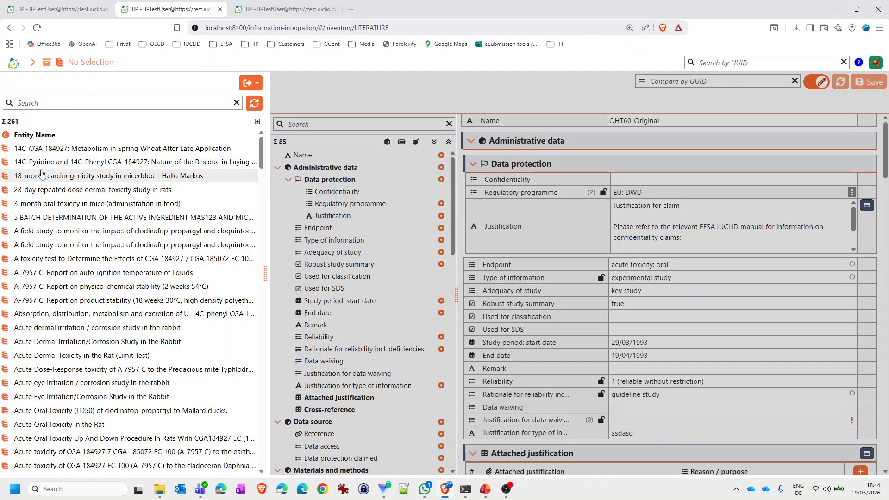
{"action": "left_click", "coordinate": [46, 163]}
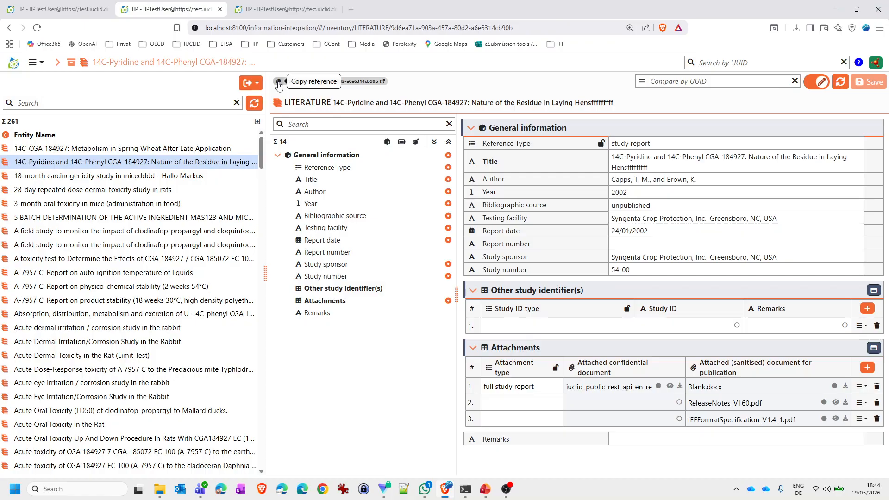
Step: Compare the 14C-CGA 184927 spring wheat literature entity with the copied reference and dismiss the beta version notice
{"action": "left_click", "coordinate": [70, 10]}
{"action": "left_click", "coordinate": [653, 81]}
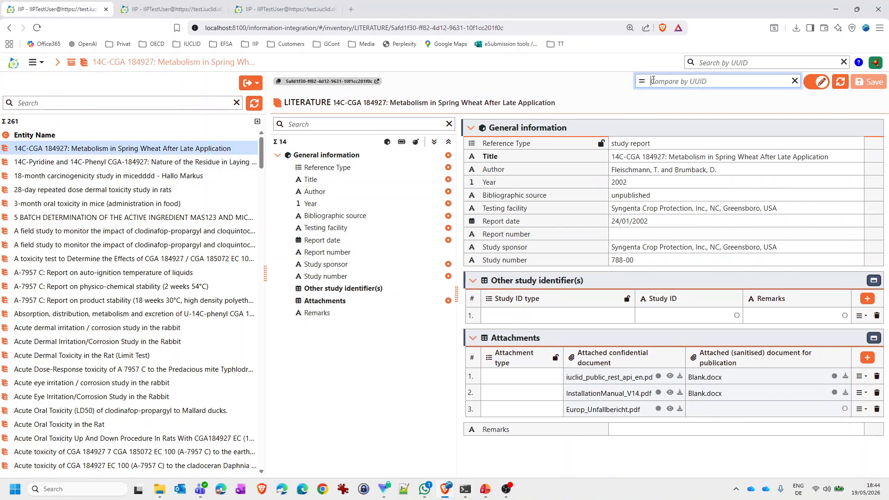
{"action": "key", "text": "ctrl+v"}
{"action": "key", "text": "Return"}
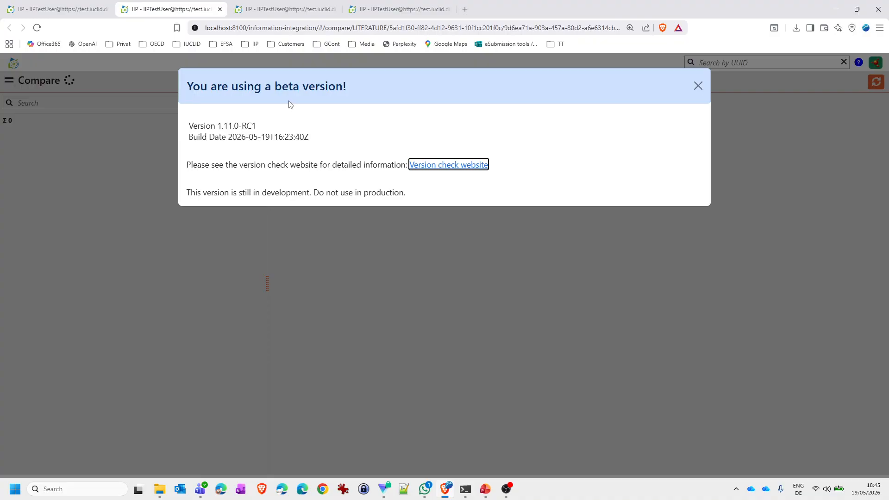
{"action": "left_click", "coordinate": [695, 86]}
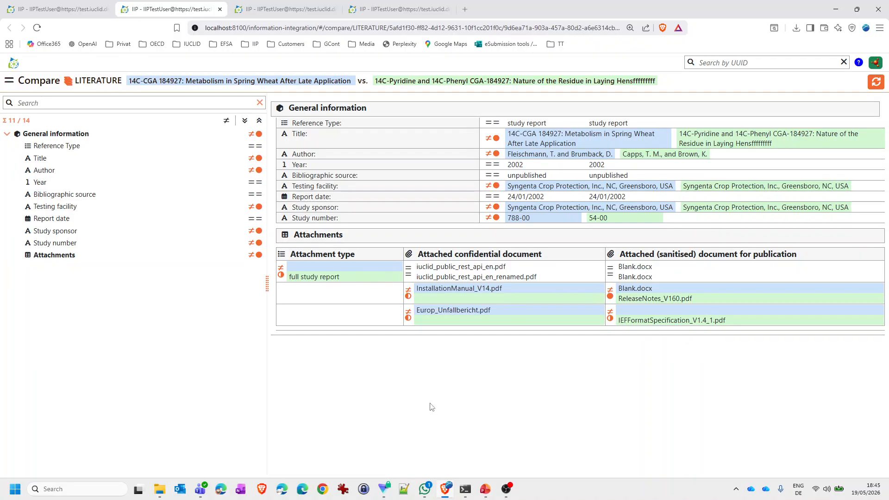
Step: Switch to the PowerPoint slide of IIP version 1.11.0 main new features, check the custom working contexts item, and return to the browser
{"action": "left_click", "coordinate": [487, 491]}
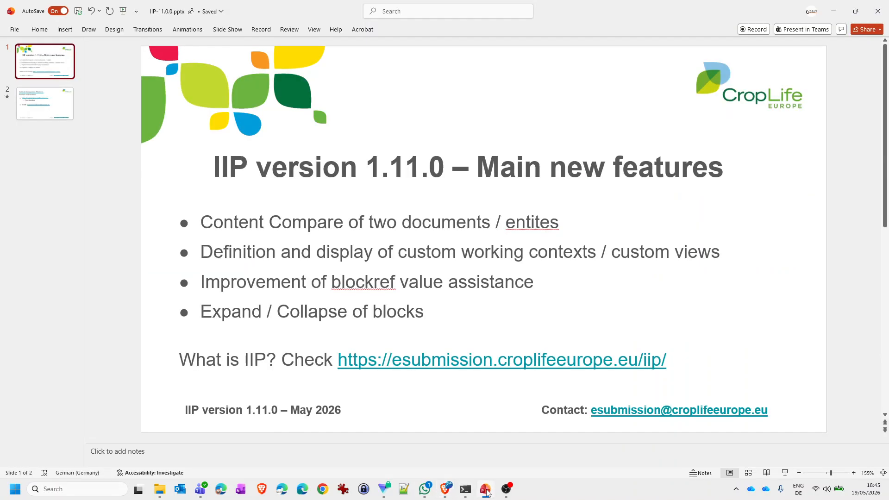
{"action": "left_click", "coordinate": [350, 252]}
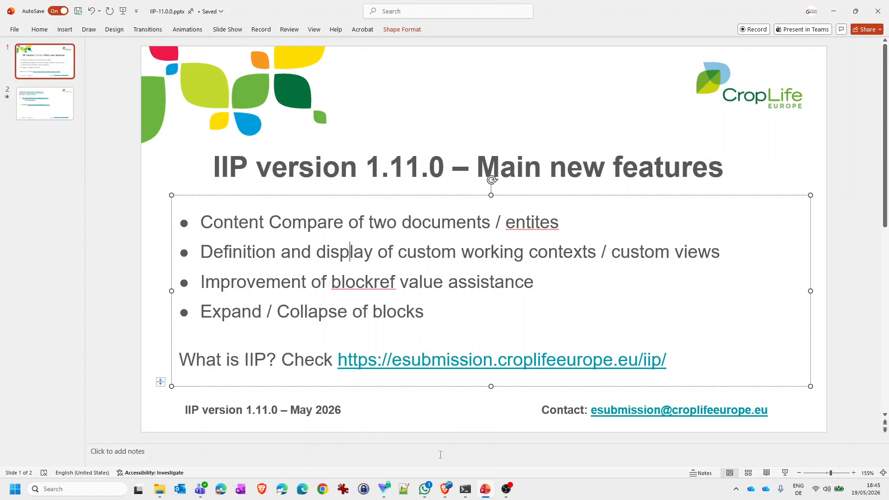
{"action": "mouse_move", "coordinate": [445, 497]}
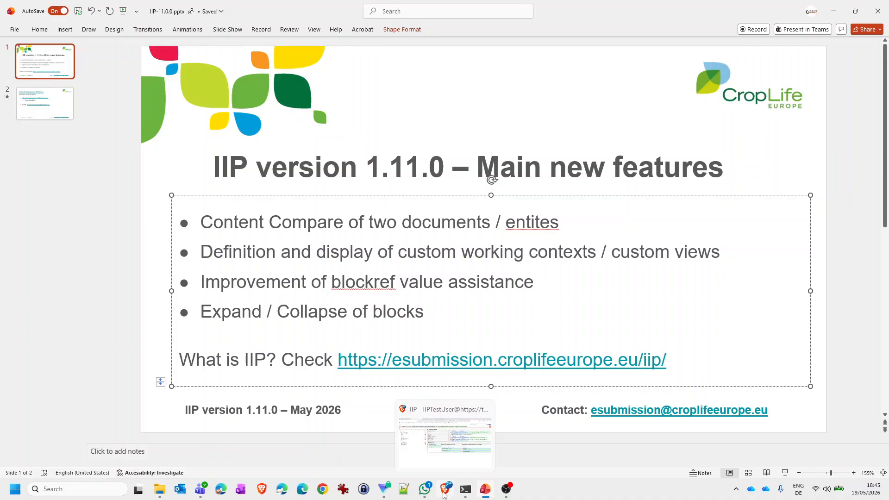
{"action": "left_click", "coordinate": [444, 495]}
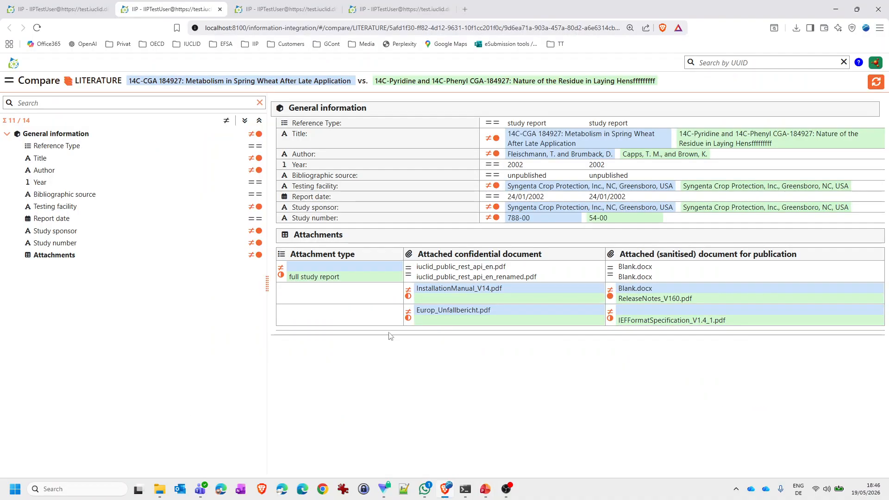
Step: Open the substance dataset ZZ_CompleteToCSubstance and show its documents under the Complete Table of Contents
{"action": "left_click", "coordinate": [55, 10]}
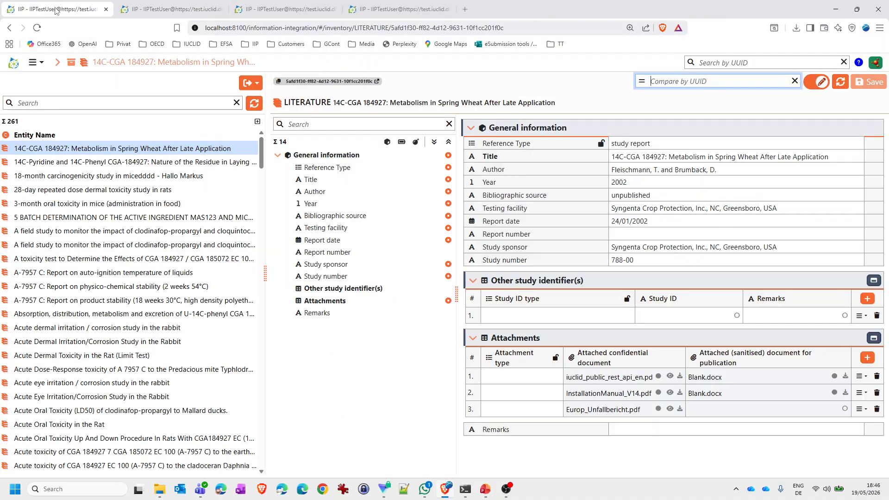
{"action": "left_click", "coordinate": [34, 62]}
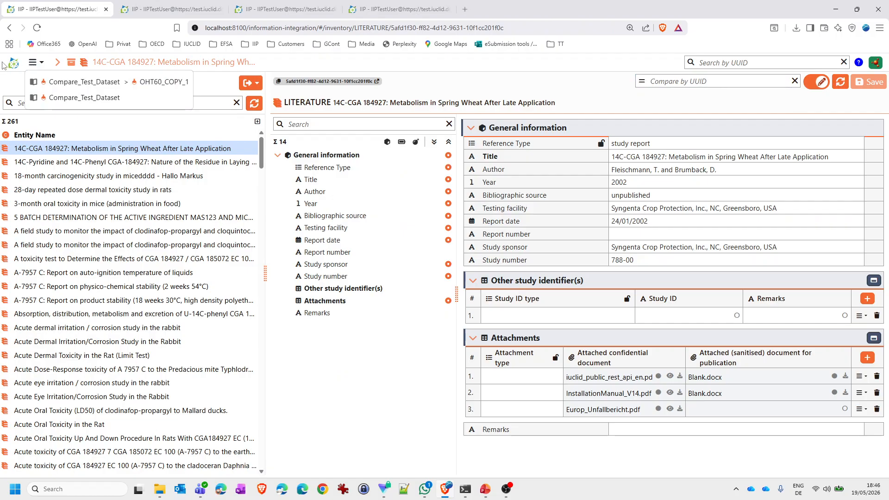
{"action": "left_click", "coordinate": [32, 62]}
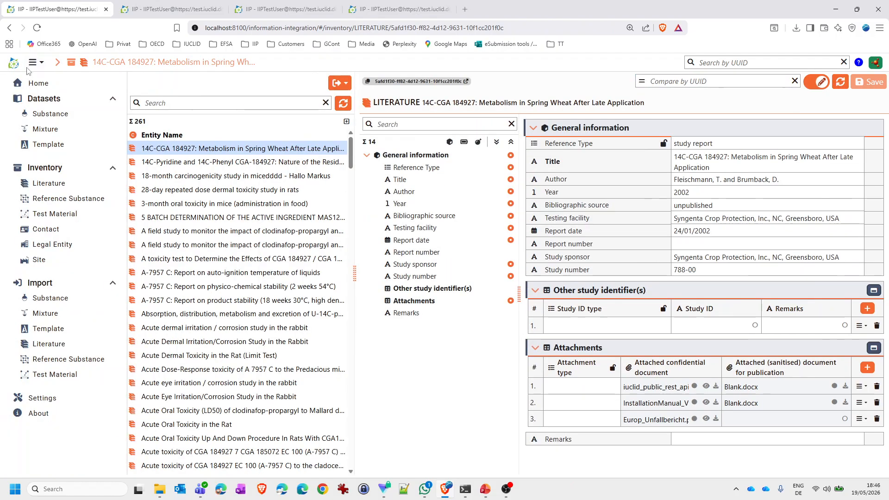
{"action": "left_click", "coordinate": [44, 118]}
{"action": "scroll", "coordinate": [212, 193], "scroll_direction": "down", "scroll_amount": 15}
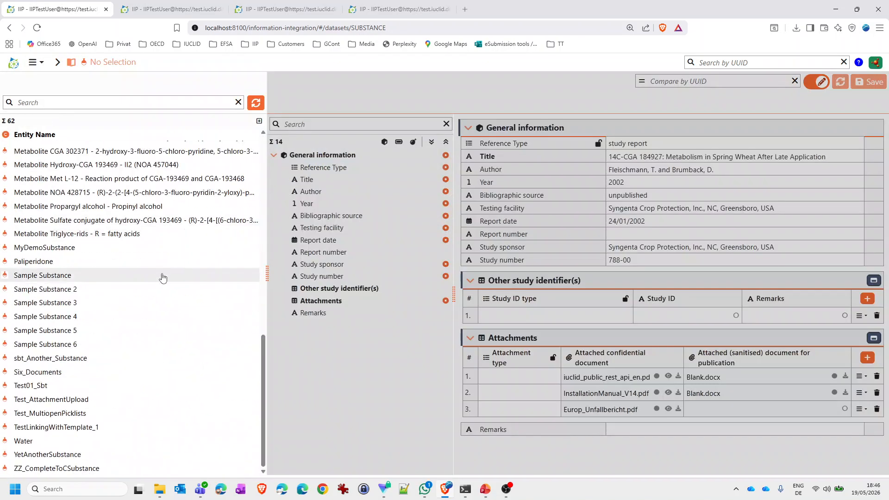
{"action": "left_click", "coordinate": [78, 469]}
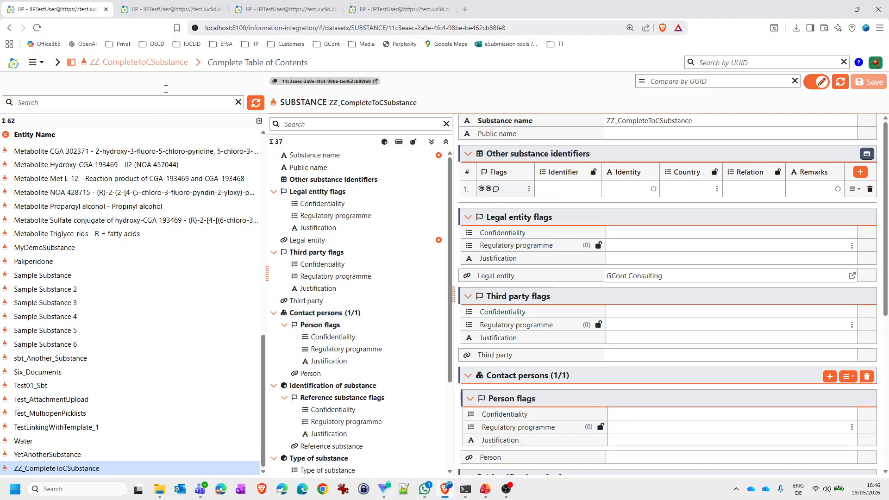
{"action": "left_click", "coordinate": [224, 63]}
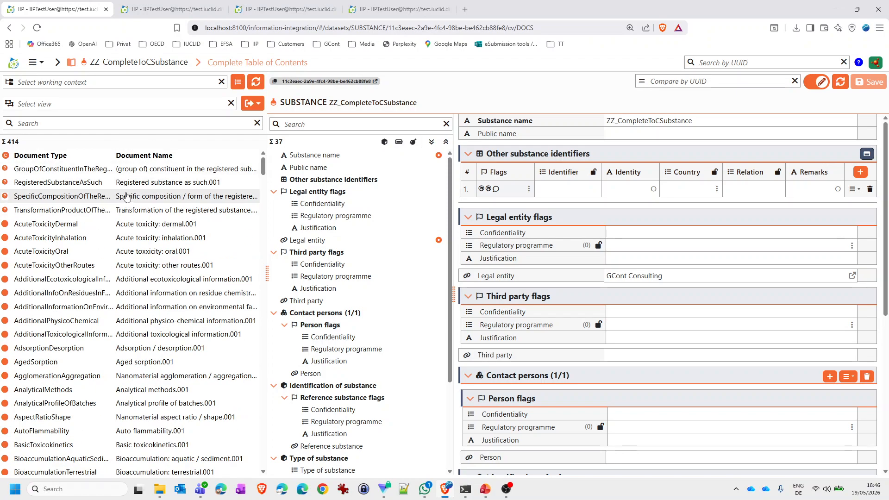
Step: Switch the document list of ZZ_CompleteToCSubstance to tree view, then expand and collapse all of its folders
{"action": "left_click", "coordinate": [238, 83]}
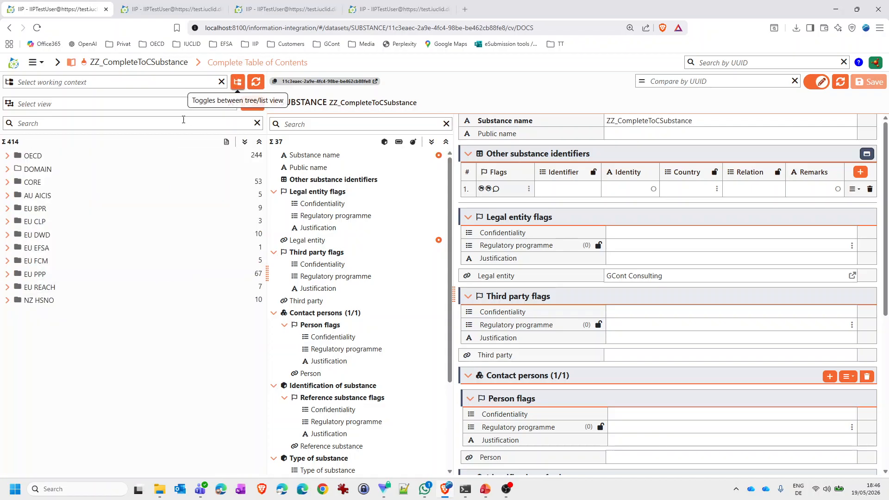
{"action": "left_click", "coordinate": [239, 84]}
{"action": "left_click", "coordinate": [238, 85]}
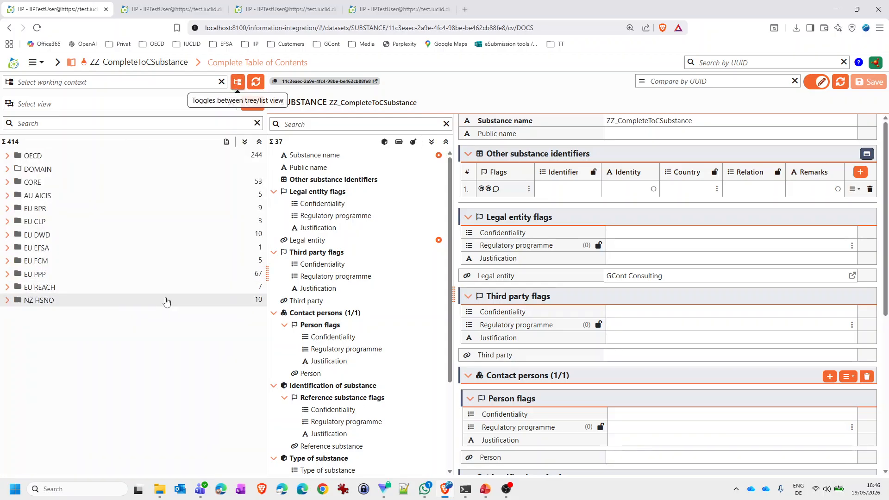
{"action": "left_click", "coordinate": [245, 142]}
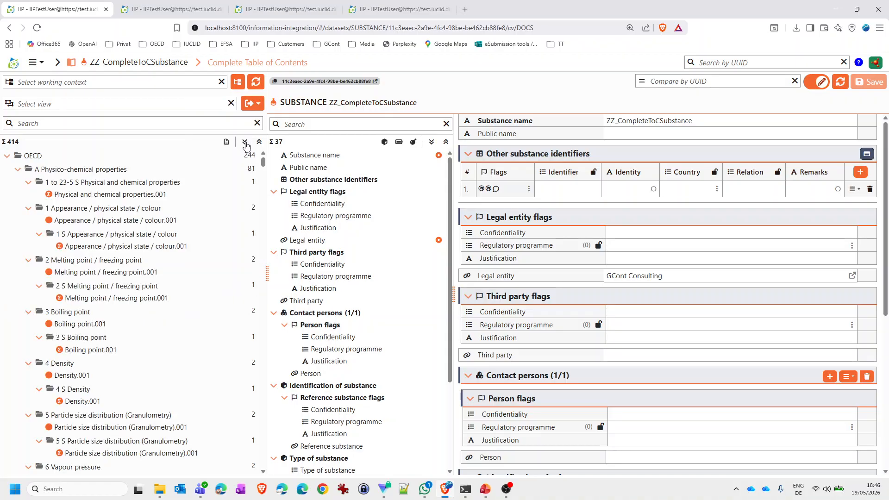
{"action": "left_click", "coordinate": [259, 143]}
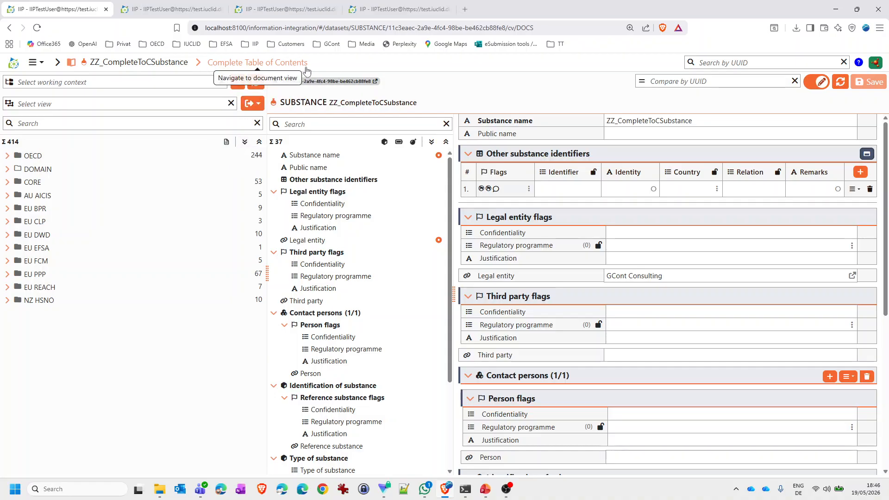
Step: Set the working context of the substance's document tree to EU PPP Active substance information and review the other available contexts
{"action": "left_click", "coordinate": [138, 82]}
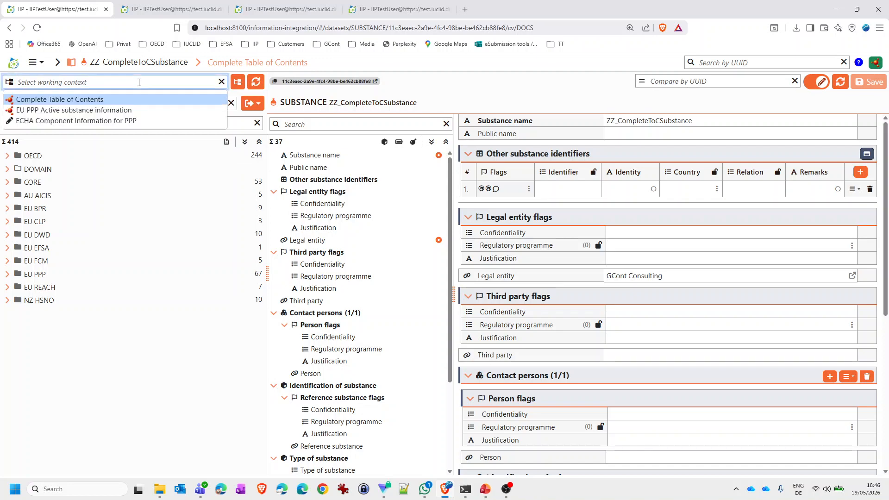
{"action": "left_click", "coordinate": [98, 112]}
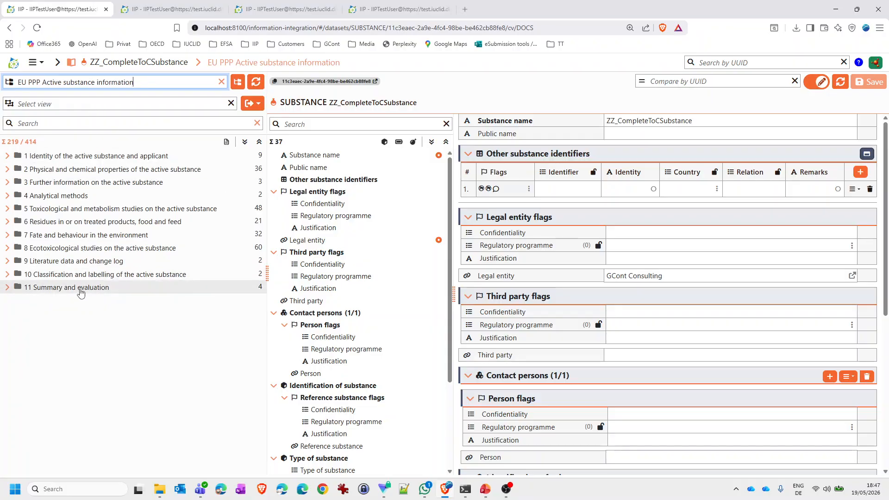
{"action": "left_click", "coordinate": [181, 82]}
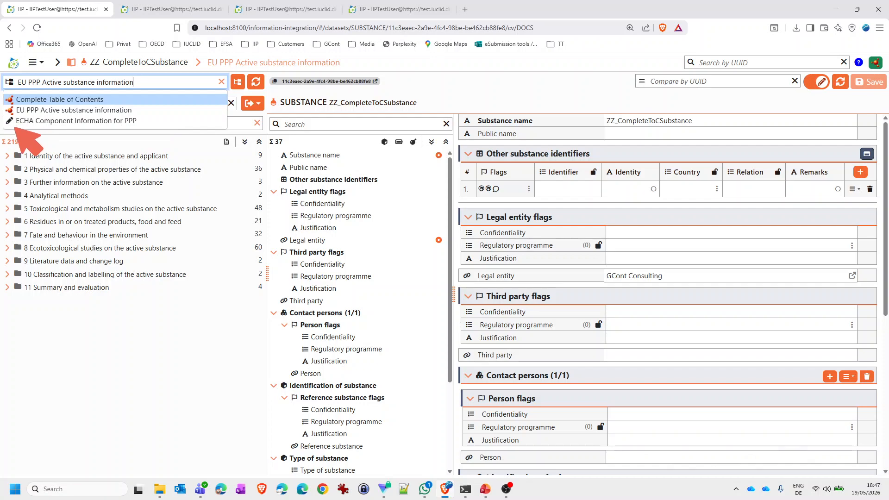
{"action": "left_click", "coordinate": [151, 81]}
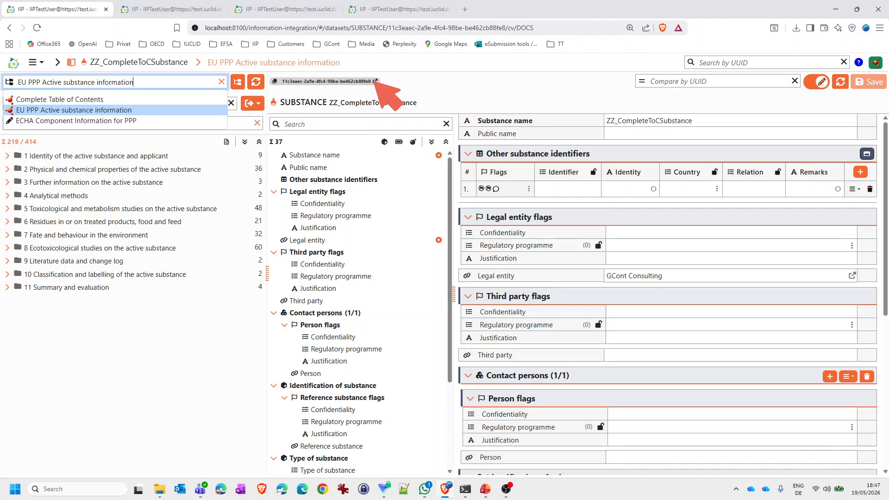
{"action": "key", "text": "Escape"}
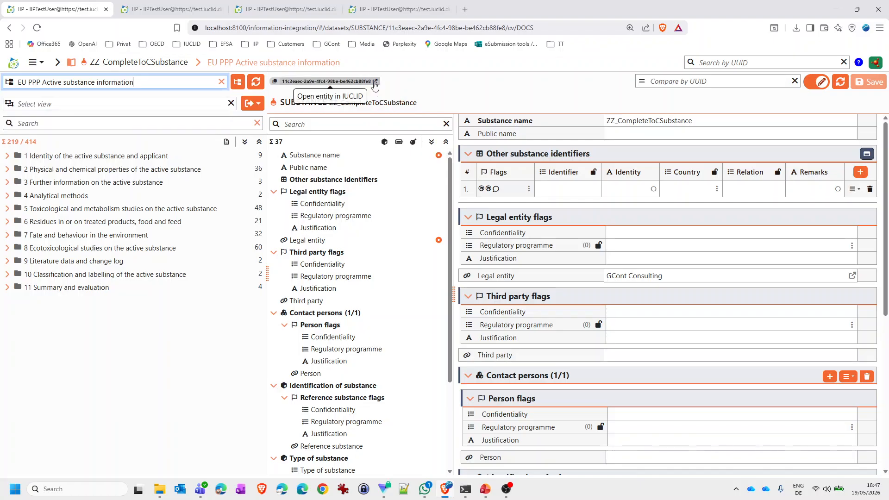
Step: Open the ZZ_CompleteToCSubstance entity in IUCLID 6, logging in with the test account's saved username and password
{"action": "left_click", "coordinate": [374, 82]}
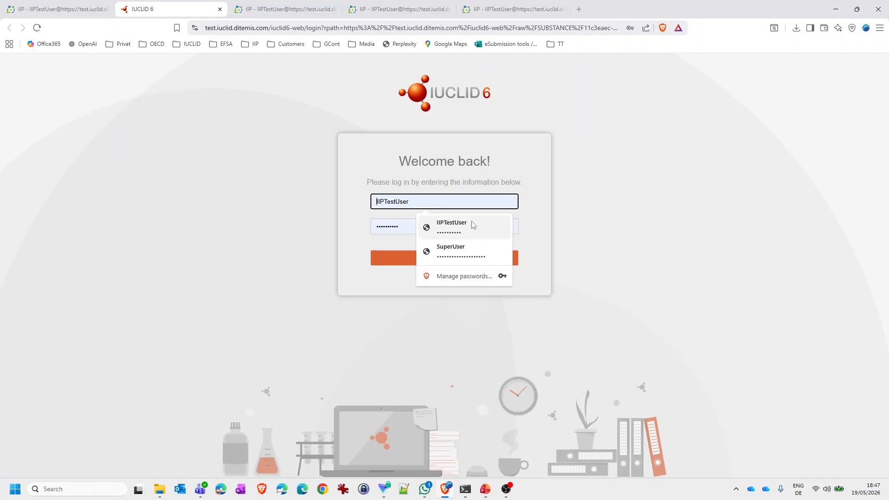
{"action": "left_click", "coordinate": [472, 227]}
{"action": "left_click", "coordinate": [453, 258]}
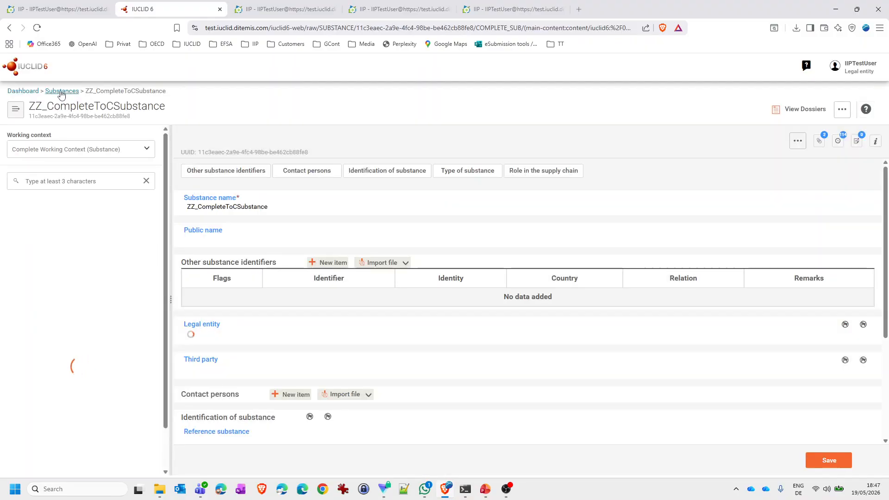
Step: Add the OECD Endpoints information working context to the substance in IUCLID and save the document
{"action": "left_click", "coordinate": [85, 151]}
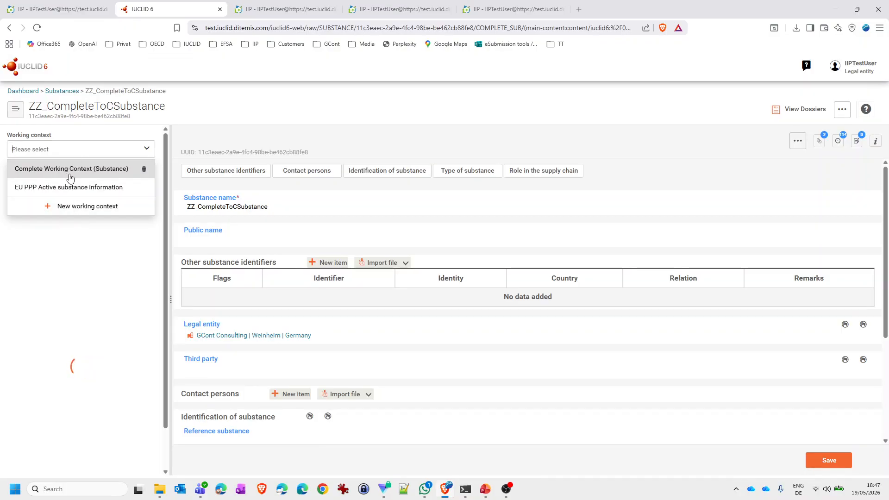
{"action": "left_click", "coordinate": [76, 209]}
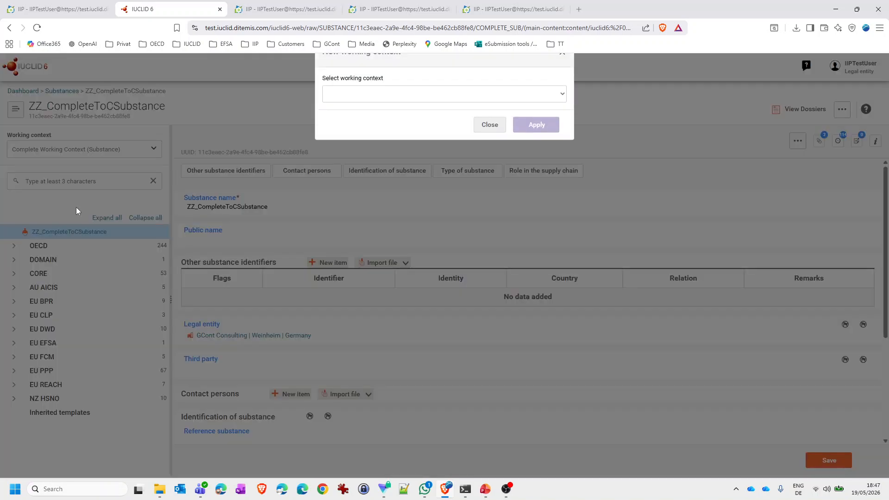
{"action": "left_click", "coordinate": [374, 134]}
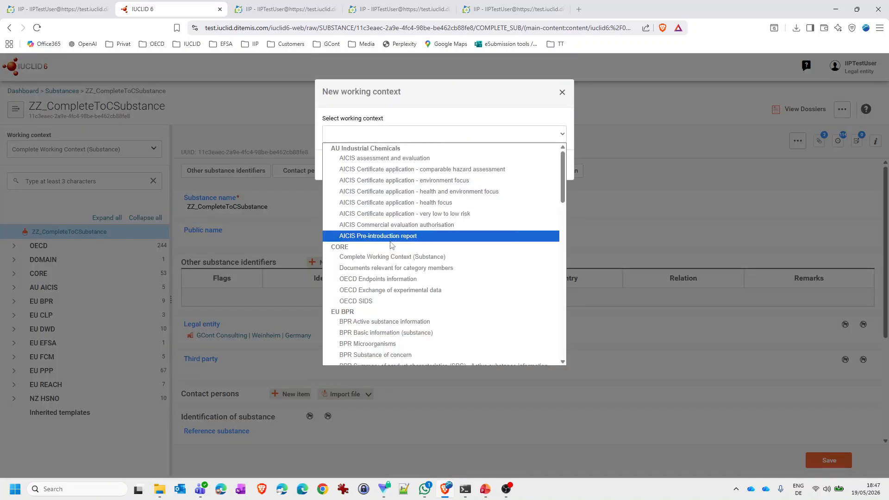
{"action": "left_click", "coordinate": [381, 280]}
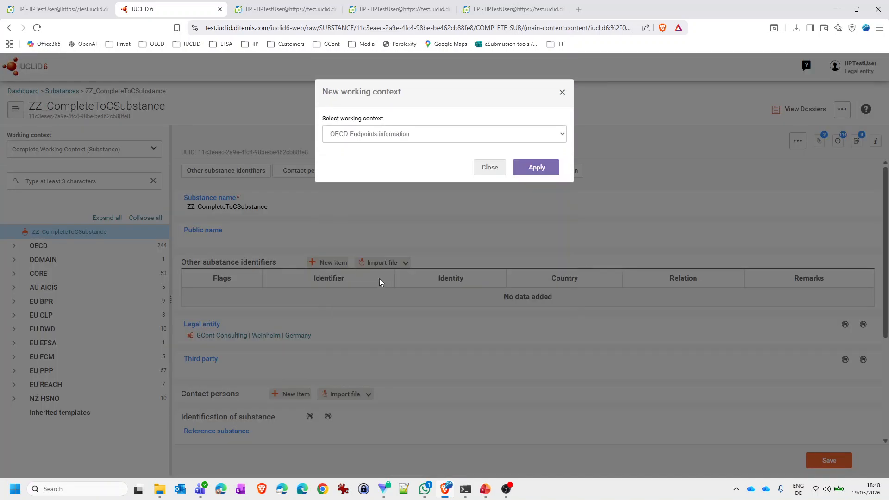
{"action": "left_click", "coordinate": [542, 169]}
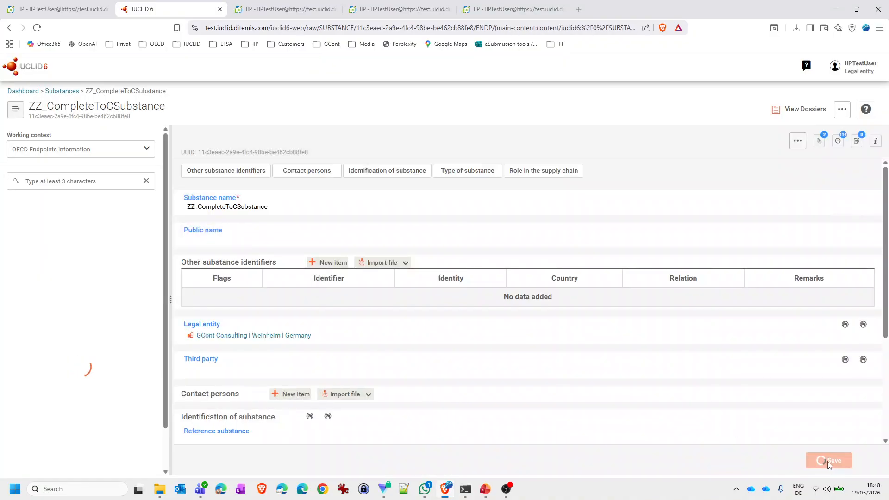
{"action": "left_click", "coordinate": [828, 461]}
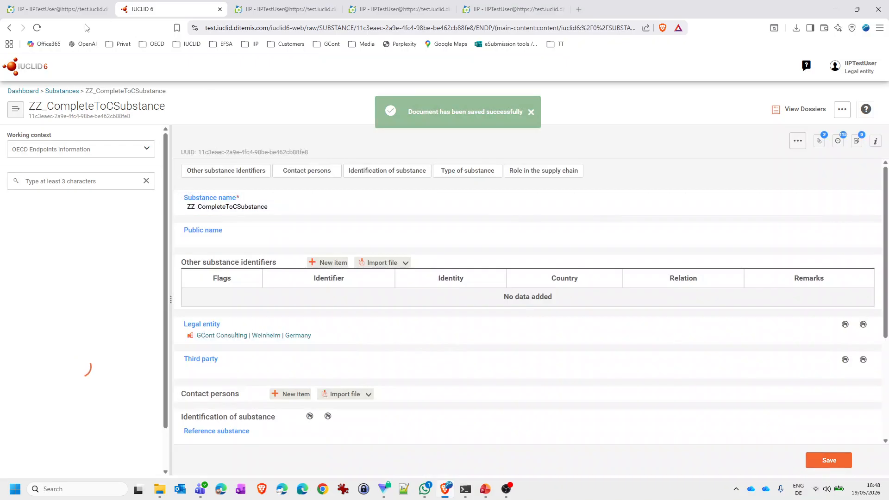
Step: Check the substance's working contexts in IUCLID, switch back to IIP and refresh the IUCLID entity documents
{"action": "left_click", "coordinate": [104, 149]}
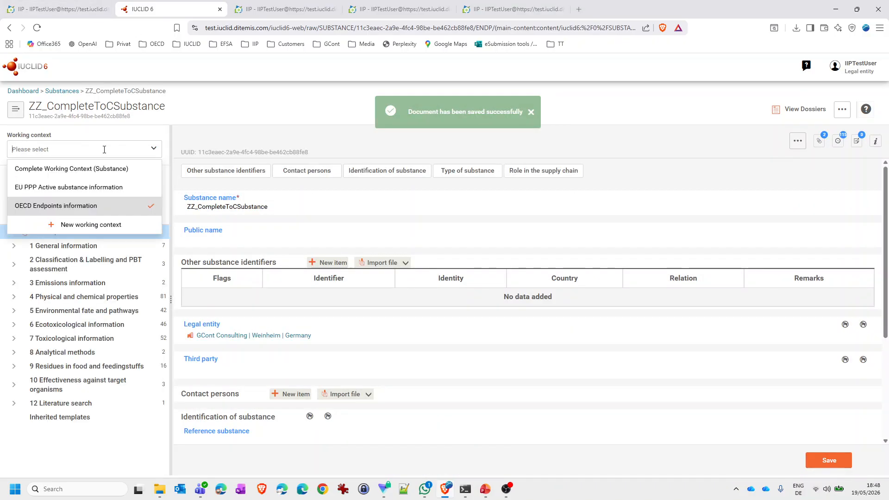
{"action": "left_click", "coordinate": [65, 10]}
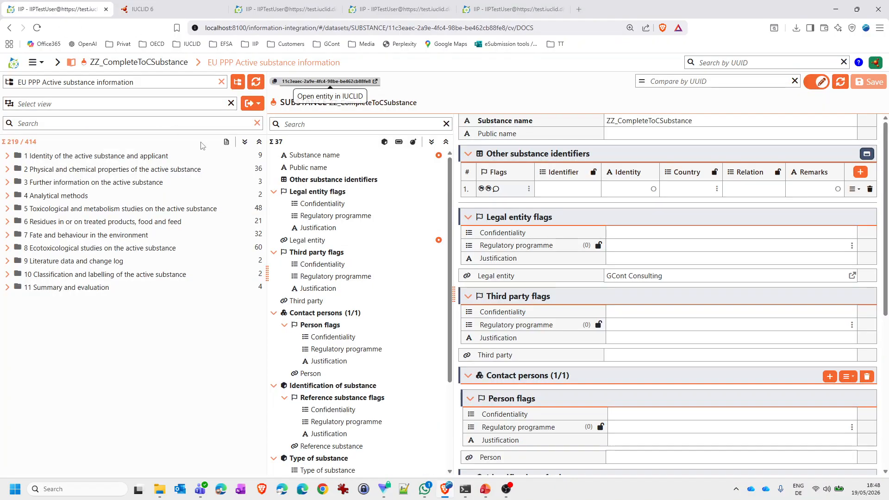
{"action": "left_click", "coordinate": [256, 84]}
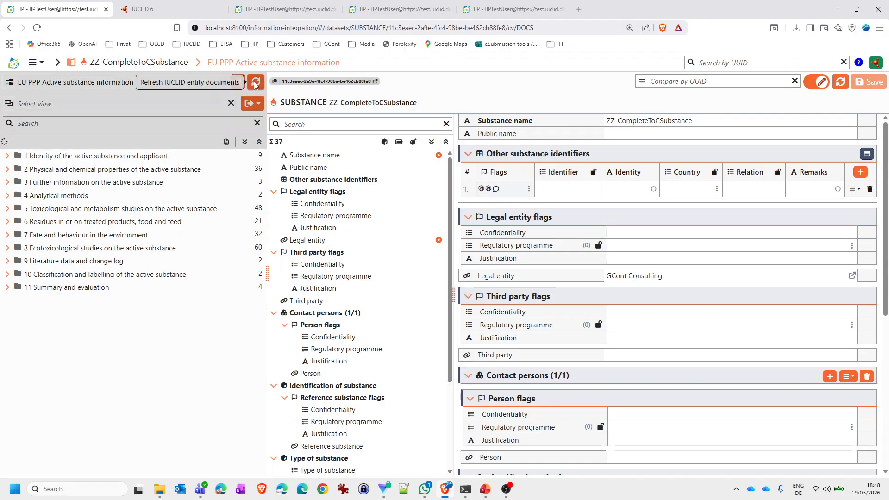
Step: Apply the ECHA Component Information for PPP working context and expand its document tree, including the Acute toxicity and Genotoxicity folders
{"action": "left_click", "coordinate": [148, 83]}
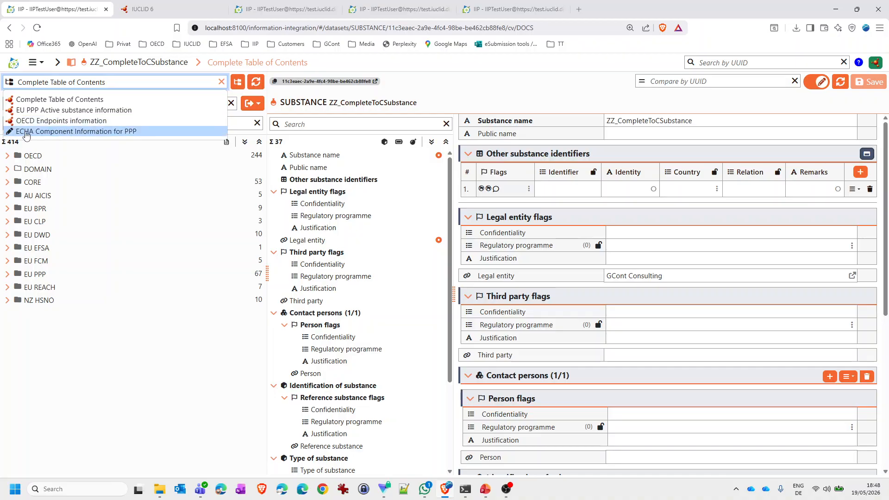
{"action": "left_click", "coordinate": [80, 132]}
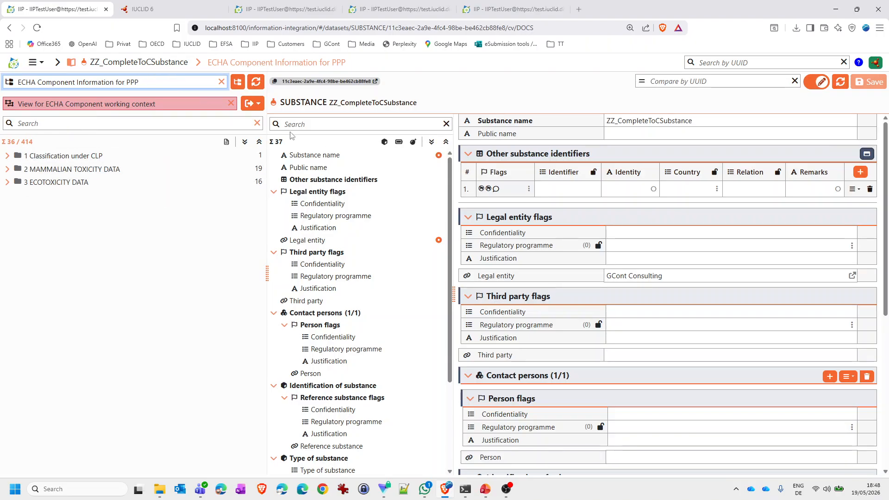
{"action": "left_click", "coordinate": [245, 142]}
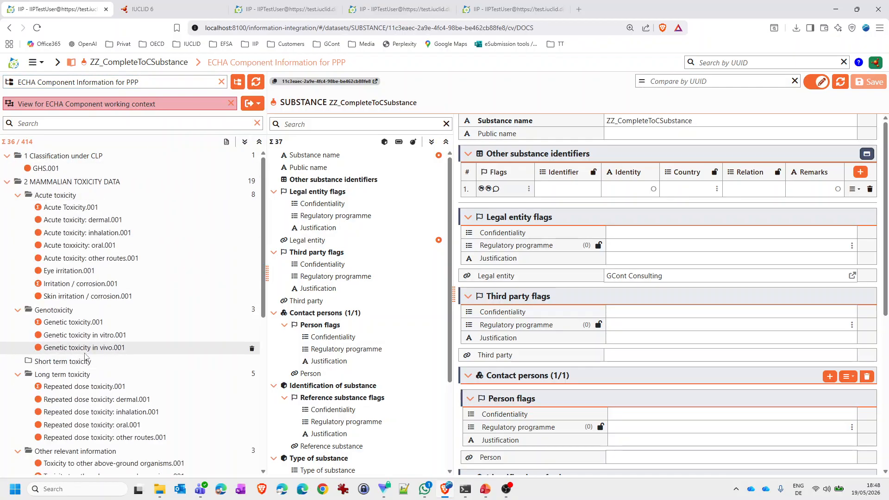
{"action": "left_click", "coordinate": [17, 195]}
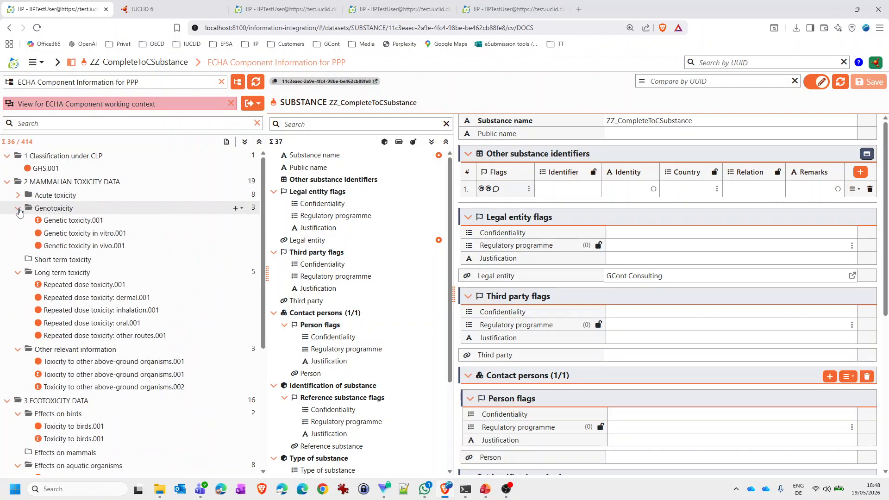
{"action": "left_click", "coordinate": [17, 208]}
{"action": "left_click", "coordinate": [18, 195]}
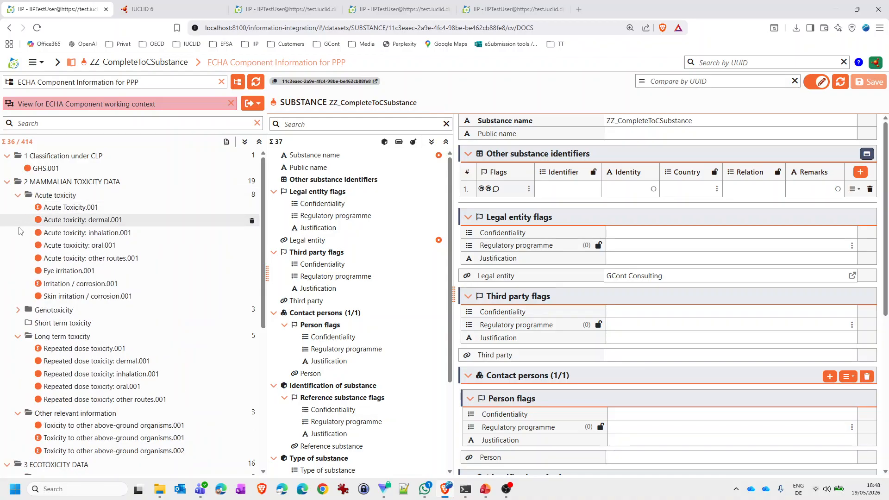
{"action": "left_click", "coordinate": [19, 310]}
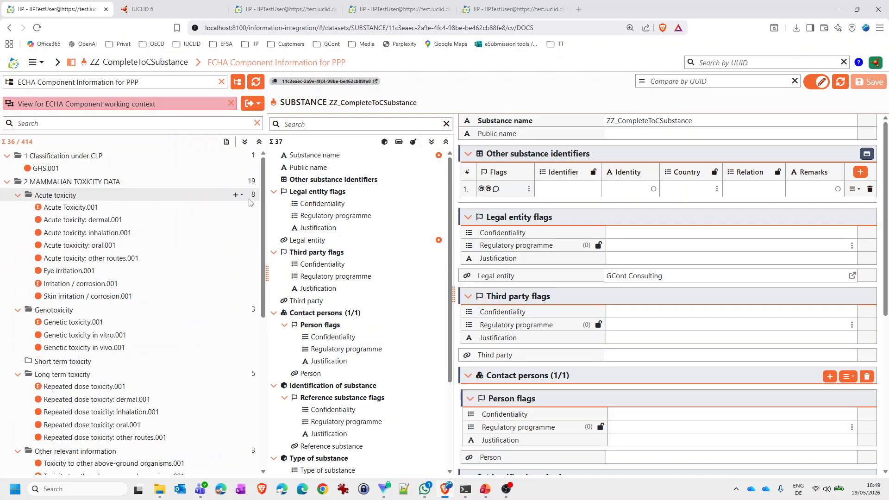
Step: Add a new Irritation / corrosion endpoint summary to the Acute toxicity folder and select it
{"action": "left_click", "coordinate": [242, 196]}
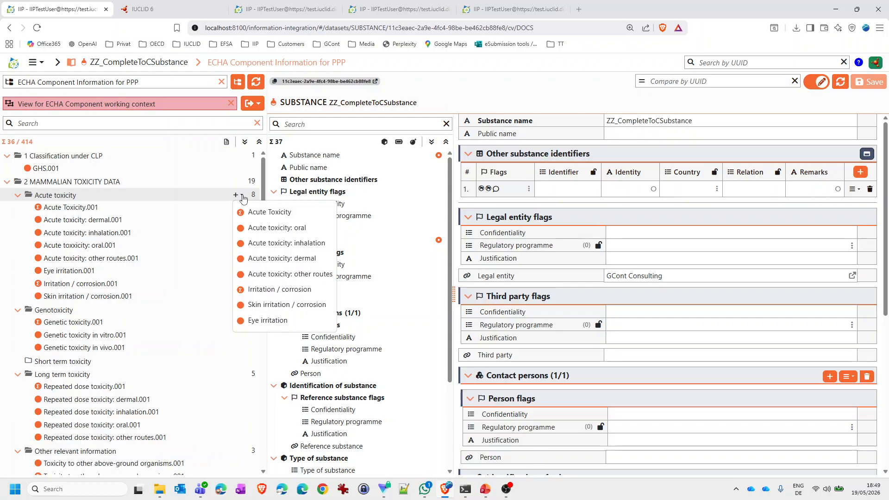
{"action": "left_click", "coordinate": [271, 288]}
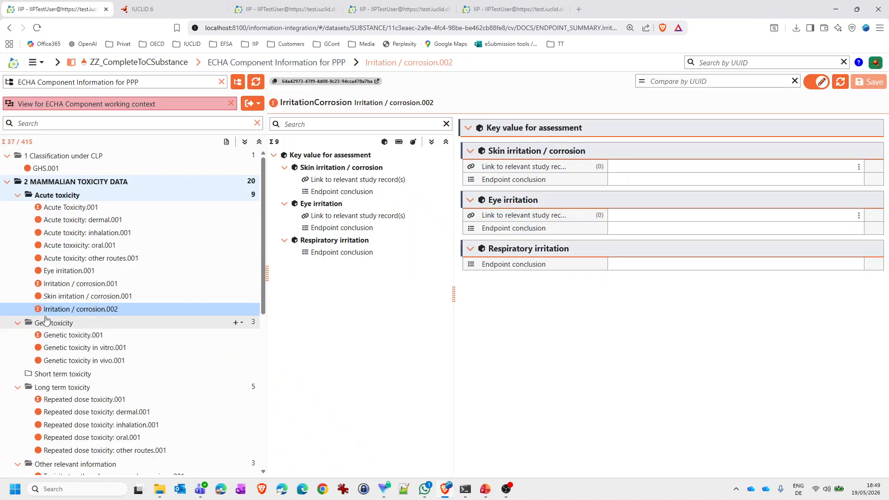
{"action": "left_click", "coordinate": [147, 310]}
Step: Locate Irritation / corrosion.002 under the Complete Table of Contents working context by filtering the documents for "irr"
{"action": "left_click", "coordinate": [175, 81]}
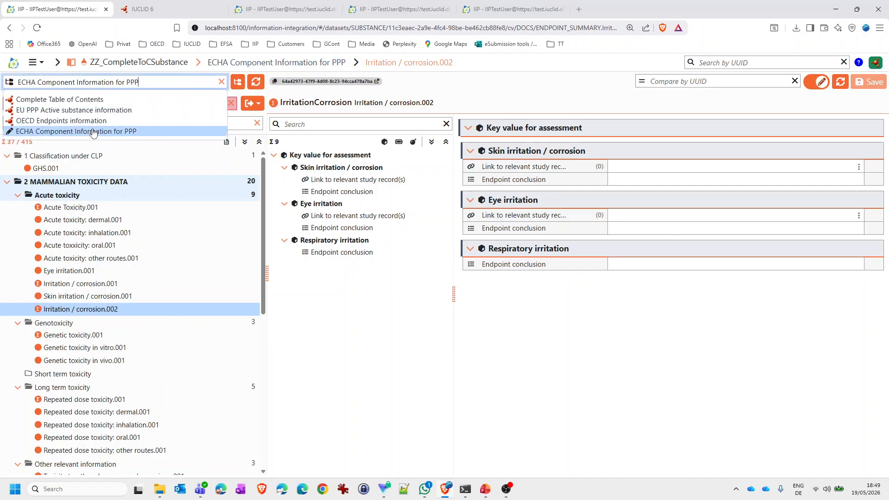
{"action": "left_click", "coordinate": [90, 100]}
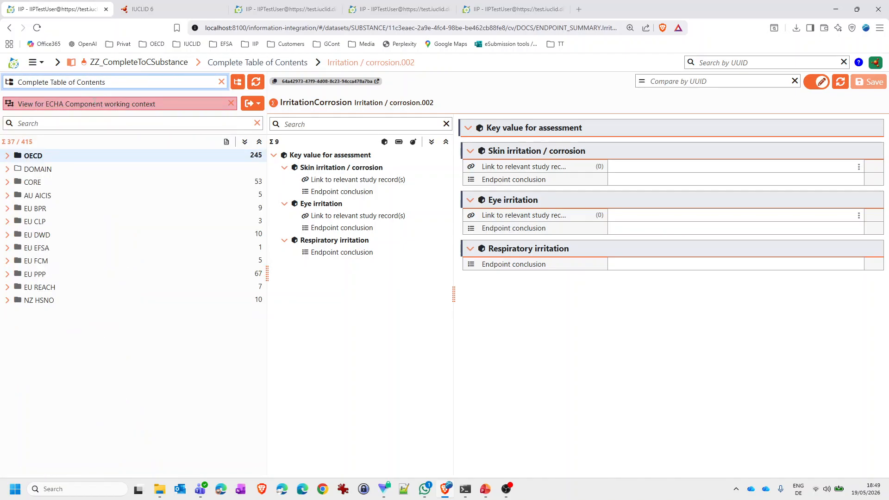
{"action": "left_click", "coordinate": [244, 141]}
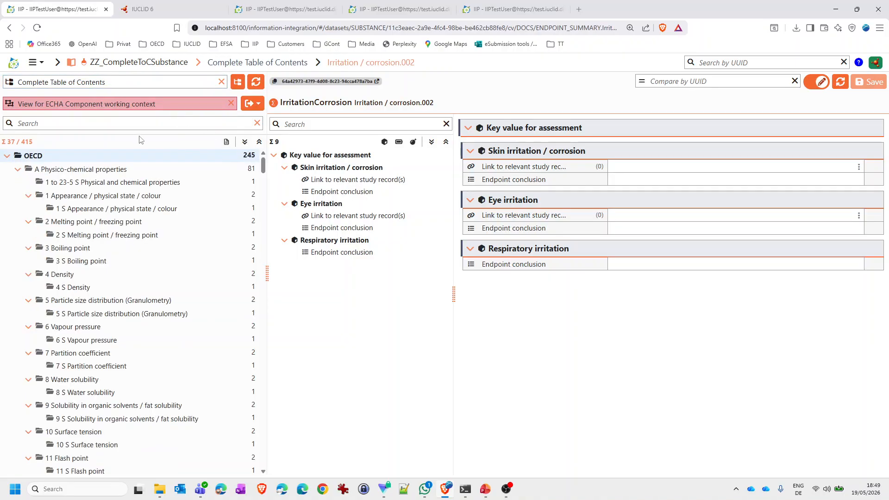
{"action": "left_click", "coordinate": [136, 124]}
{"action": "type", "text": "irr"}
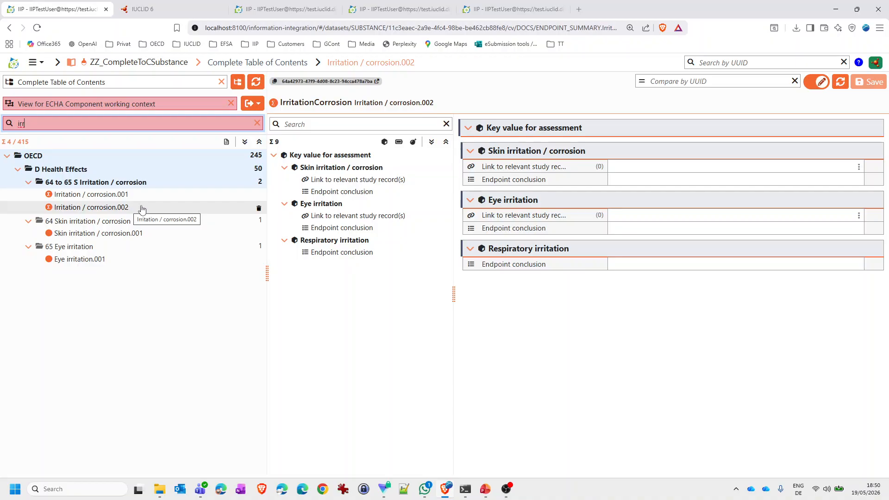
{"action": "left_click", "coordinate": [142, 208]}
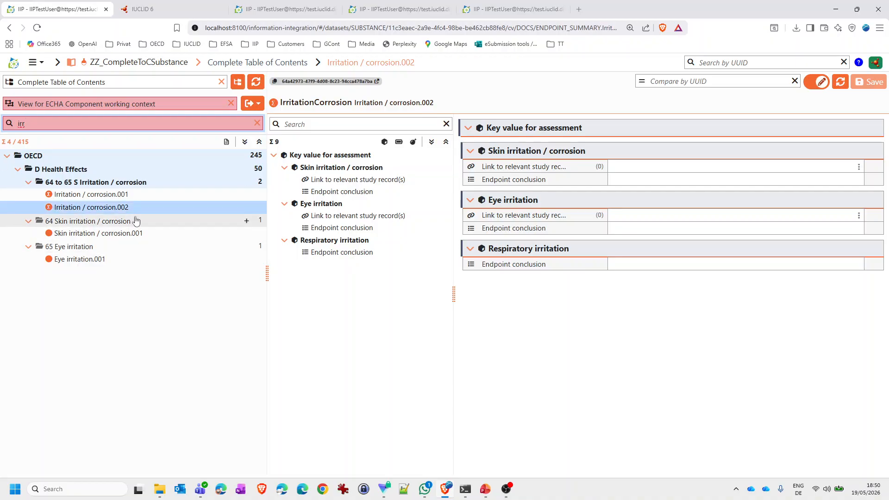
Step: Switch the working context back to ECHA Component Information for PPP and clear the document search filter
{"action": "left_click", "coordinate": [151, 82]}
{"action": "left_click", "coordinate": [106, 133]}
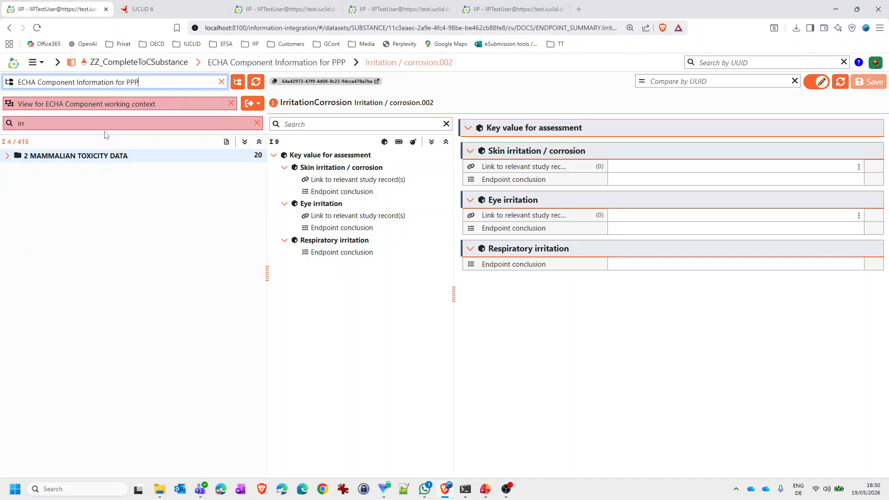
{"action": "left_click", "coordinate": [257, 124]}
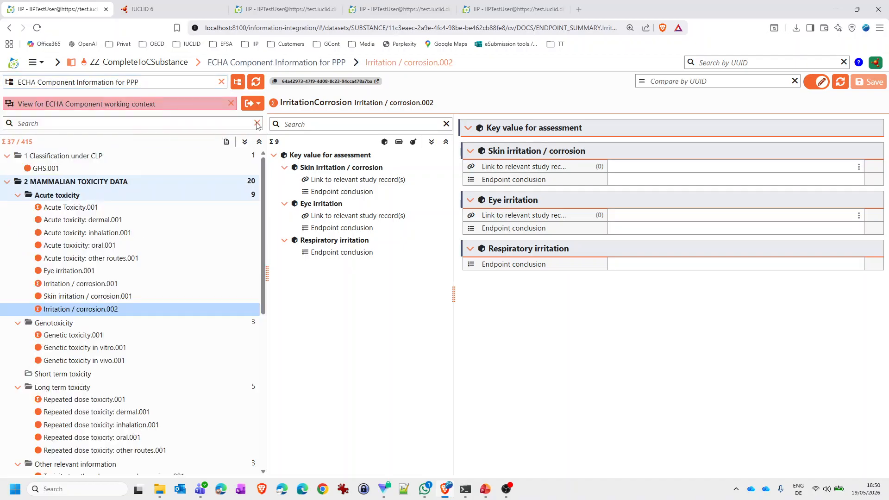
Step: Clear the selected view, and switch the working context to Complete Table of Contents and back to ECHA Component Information for PPP
{"action": "left_click", "coordinate": [231, 103]}
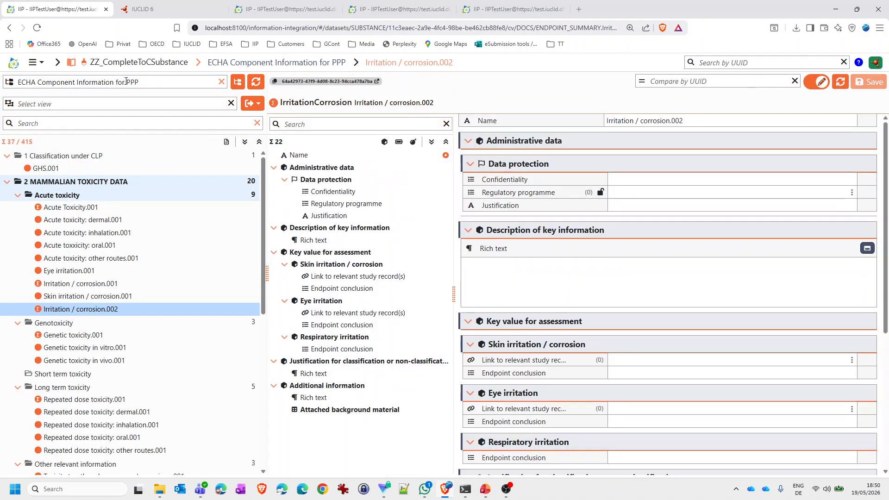
{"action": "left_click", "coordinate": [126, 81]}
{"action": "left_click", "coordinate": [65, 99]}
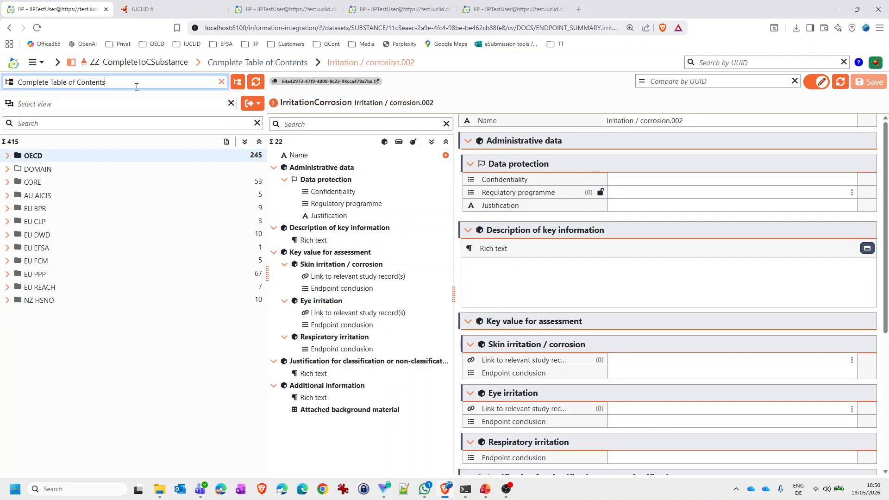
{"action": "left_click", "coordinate": [150, 84]}
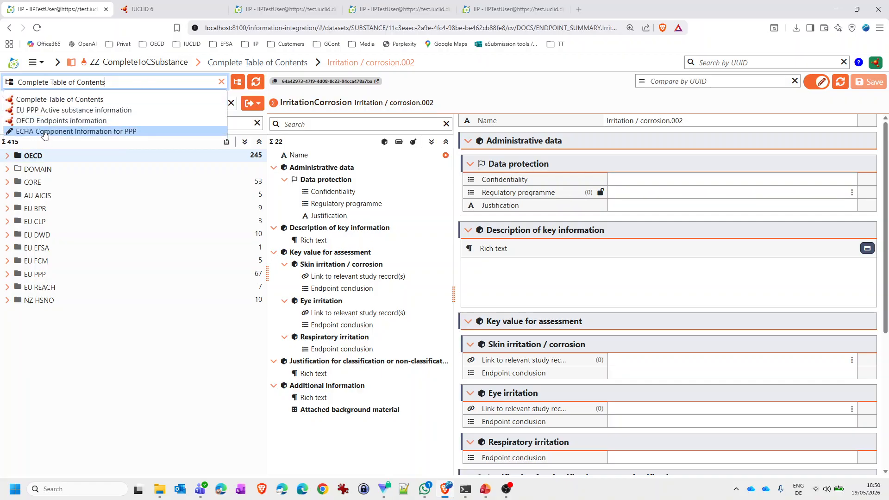
{"action": "left_click", "coordinate": [44, 131]}
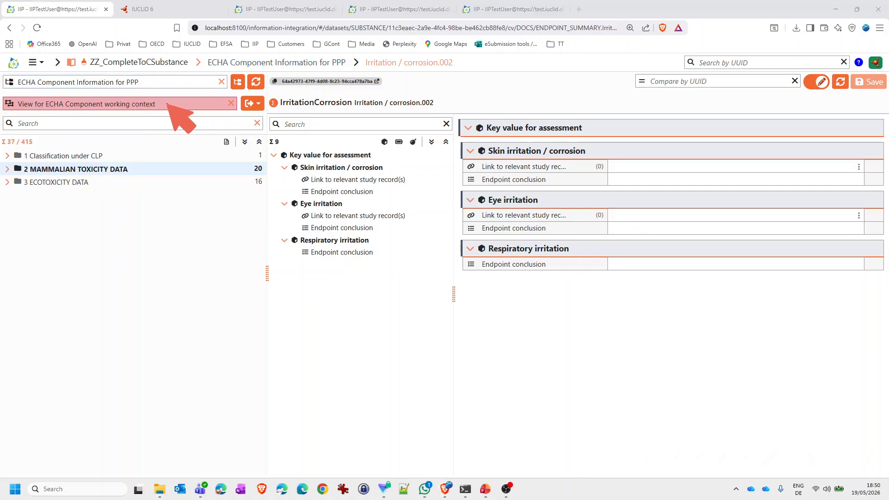
Step: Switch the working context to EU PPP Active substance information and clear the selected view
{"action": "left_click", "coordinate": [169, 82]}
{"action": "left_click", "coordinate": [169, 105]}
{"action": "left_click", "coordinate": [168, 105]}
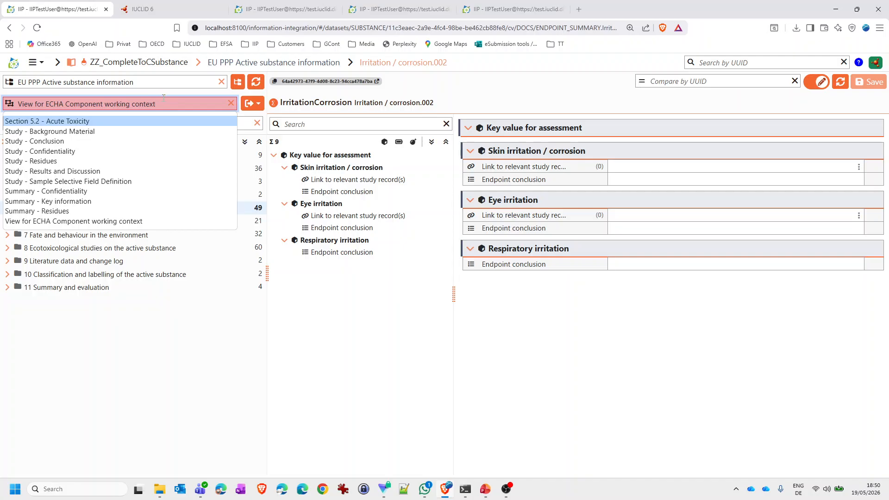
{"action": "left_click", "coordinate": [126, 371]}
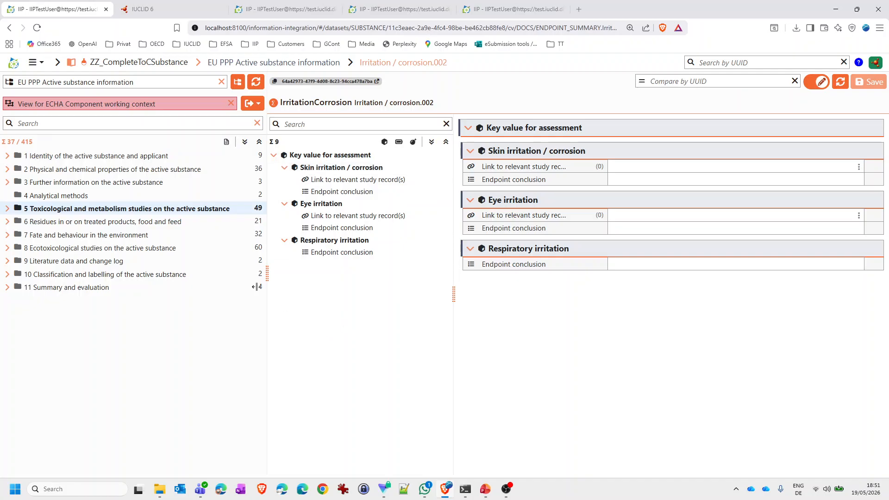
{"action": "left_click", "coordinate": [230, 103]}
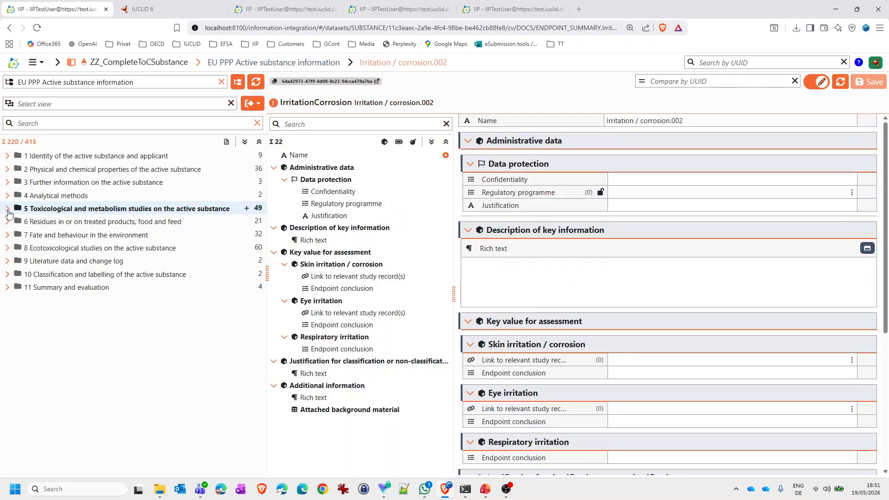
Step: Open Toxicological reference values.001 under section 5 and look through its complete field outline
{"action": "left_click", "coordinate": [7, 210]}
{"action": "left_click", "coordinate": [51, 222]}
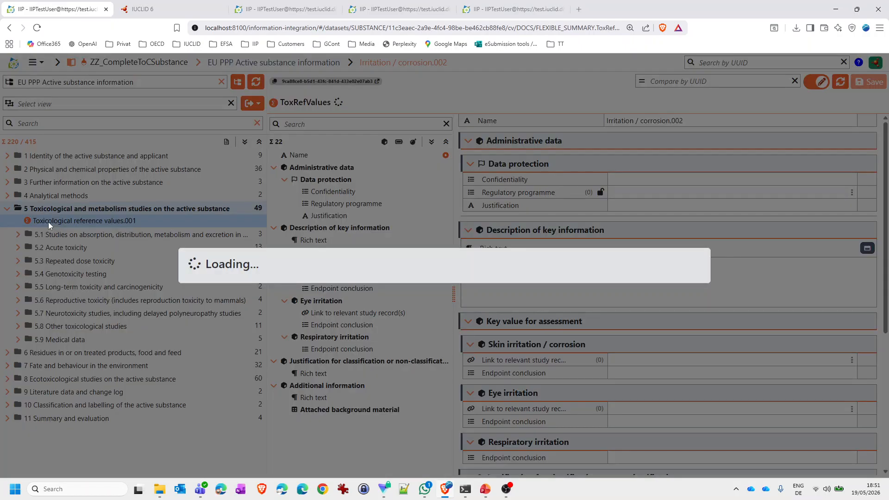
{"action": "scroll", "coordinate": [402, 361], "scroll_direction": "down", "scroll_amount": 15}
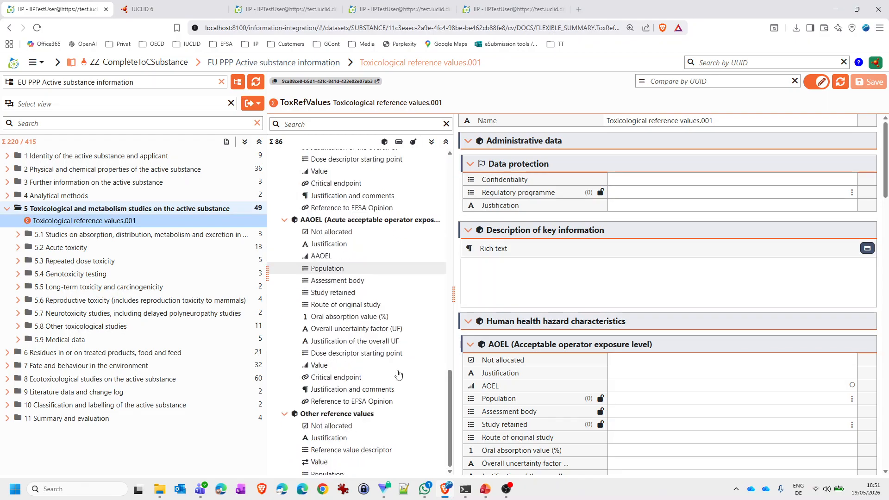
{"action": "scroll", "coordinate": [399, 374], "scroll_direction": "up", "scroll_amount": 15}
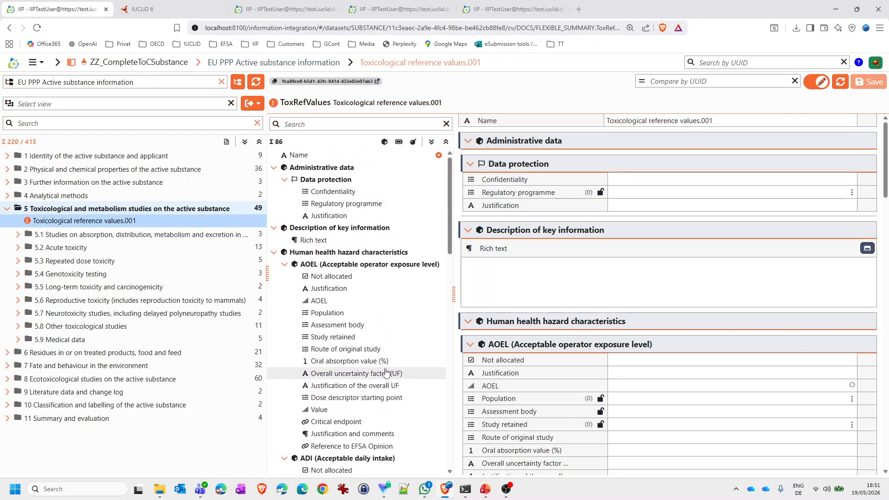
{"action": "scroll", "coordinate": [387, 372], "scroll_direction": "down", "scroll_amount": 15}
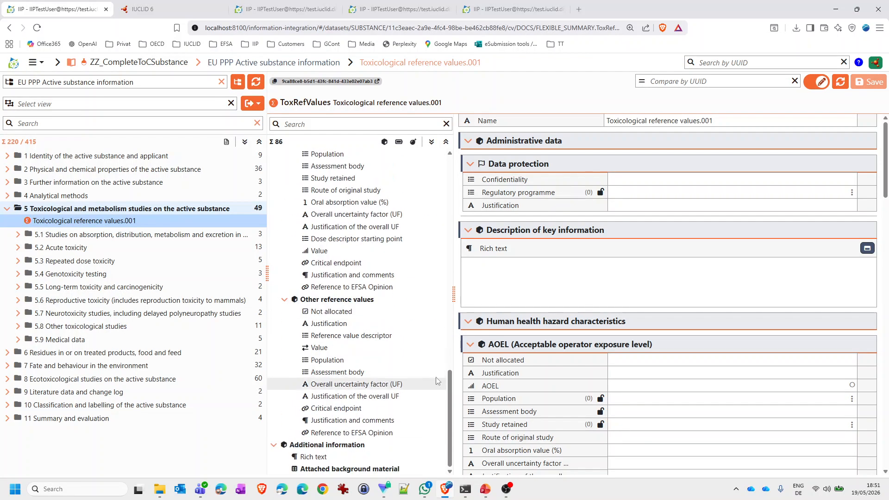
{"action": "scroll", "coordinate": [667, 320], "scroll_direction": "down", "scroll_amount": 8}
{"action": "scroll", "coordinate": [666, 319], "scroll_direction": "up", "scroll_amount": 8}
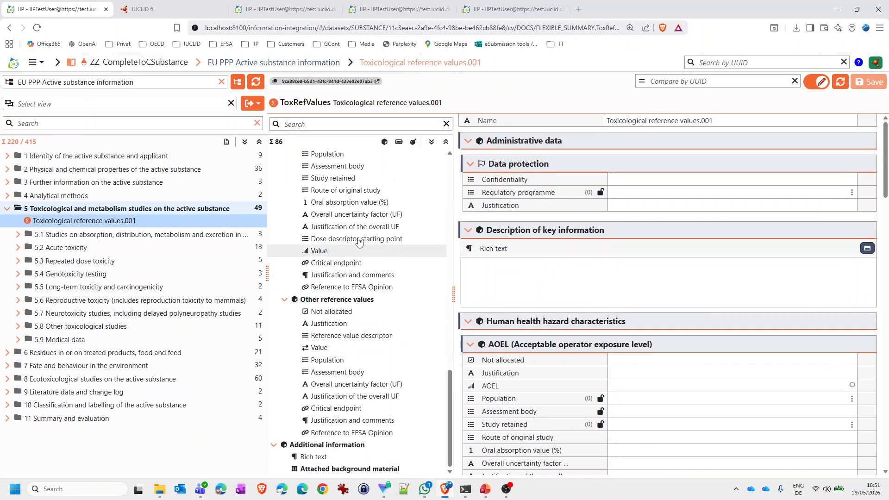
Step: Apply View for ECHA Component working context, collapse the record's field outline, and expand folder 5.1 in the document tree
{"action": "left_click", "coordinate": [77, 103]}
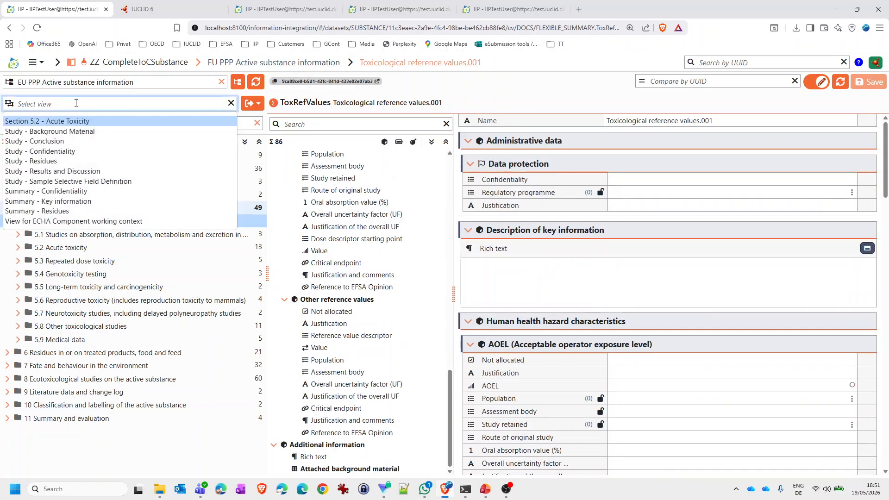
{"action": "left_click", "coordinate": [70, 221]}
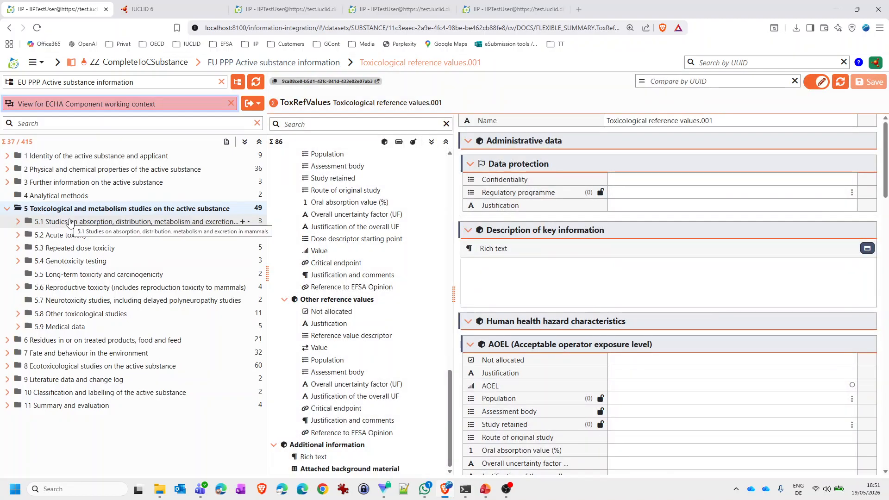
{"action": "scroll", "coordinate": [326, 284], "scroll_direction": "up", "scroll_amount": 10}
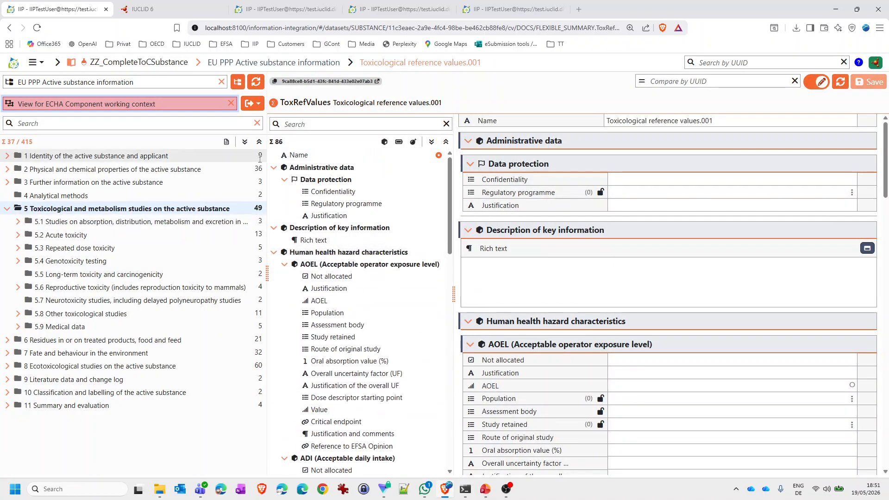
{"action": "left_click", "coordinate": [446, 142]}
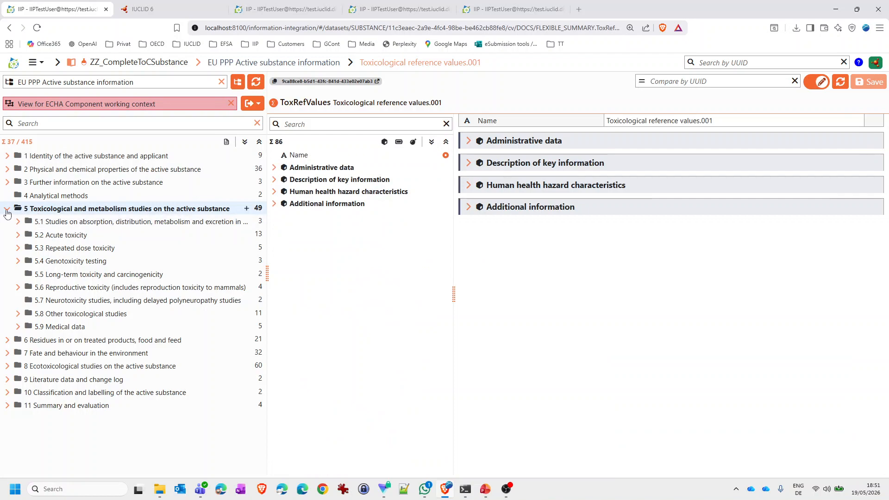
{"action": "left_click", "coordinate": [18, 222]}
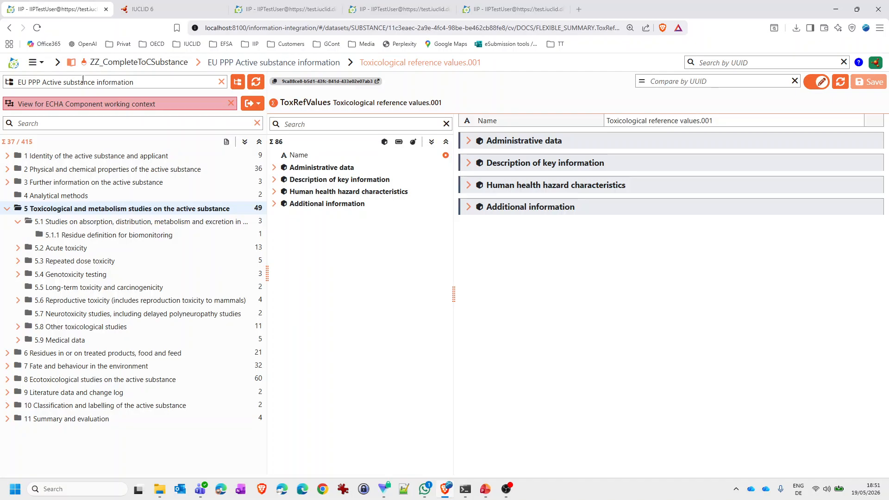
Step: Show the list of substance datasets and return to the document tree of ZZ_CompleteToCSubstance
{"action": "left_click", "coordinate": [39, 63]}
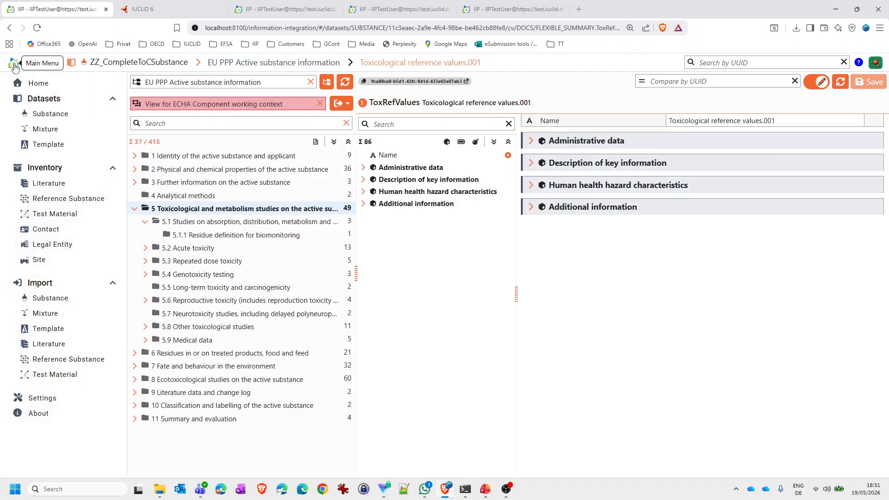
{"action": "left_click", "coordinate": [47, 114]}
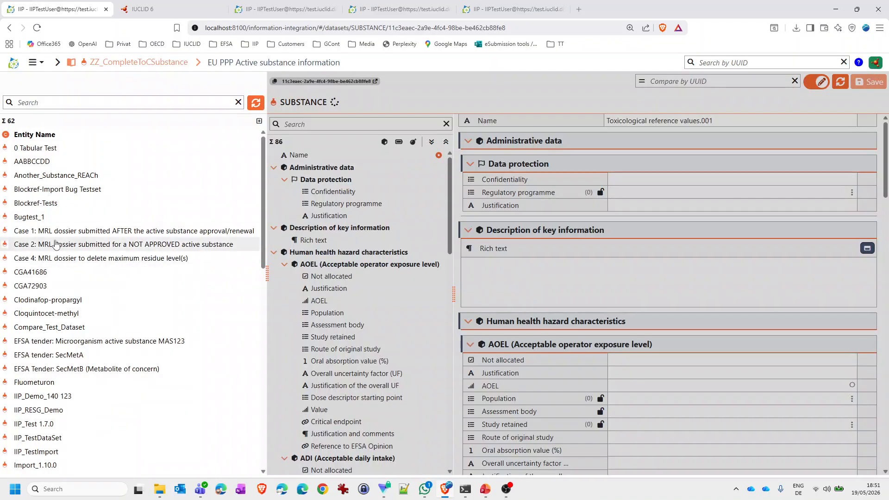
{"action": "scroll", "coordinate": [96, 379], "scroll_direction": "down", "scroll_amount": 9}
{"action": "scroll", "coordinate": [66, 441], "scroll_direction": "down", "scroll_amount": 3}
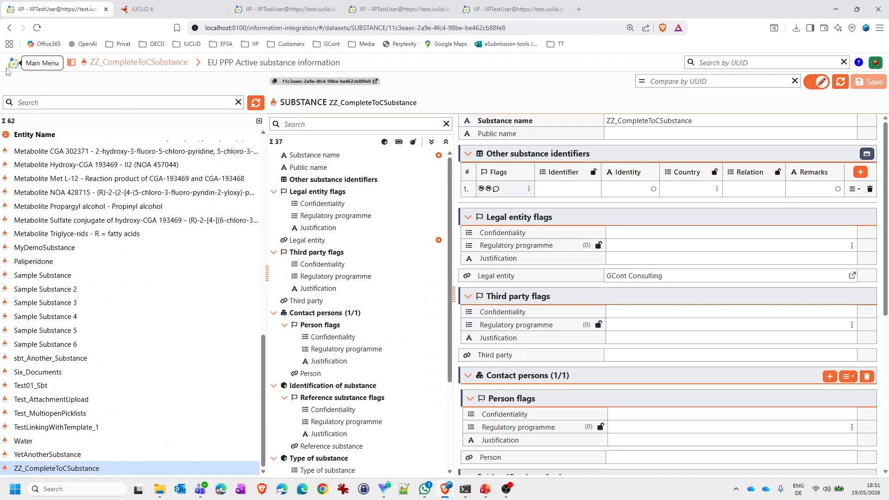
{"action": "left_click", "coordinate": [240, 63]}
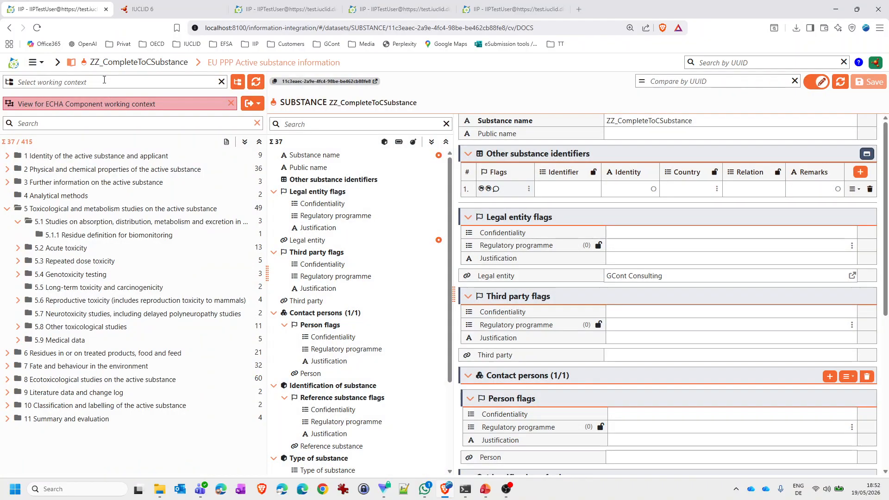
Step: Set the working context to ECHA Component Information for PPP and open GHS.001 under Classification under CLP
{"action": "left_click", "coordinate": [60, 83]}
{"action": "left_click", "coordinate": [63, 133]}
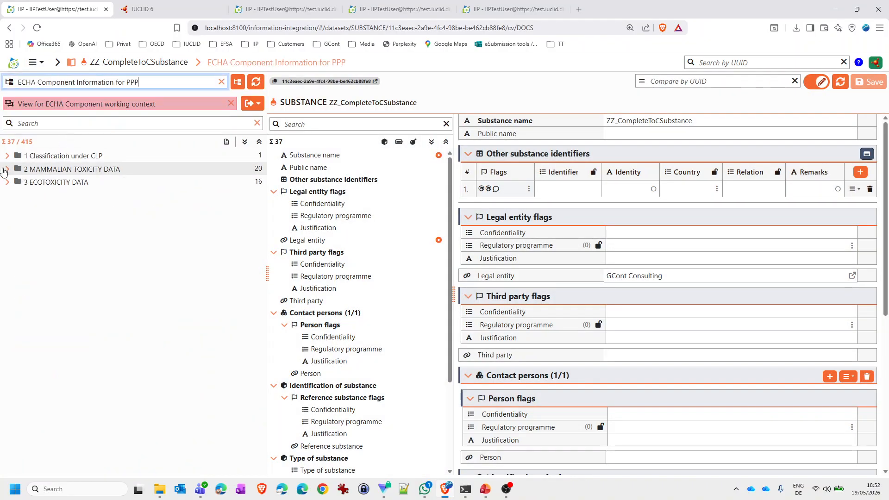
{"action": "left_click", "coordinate": [7, 156]}
{"action": "left_click", "coordinate": [46, 169]}
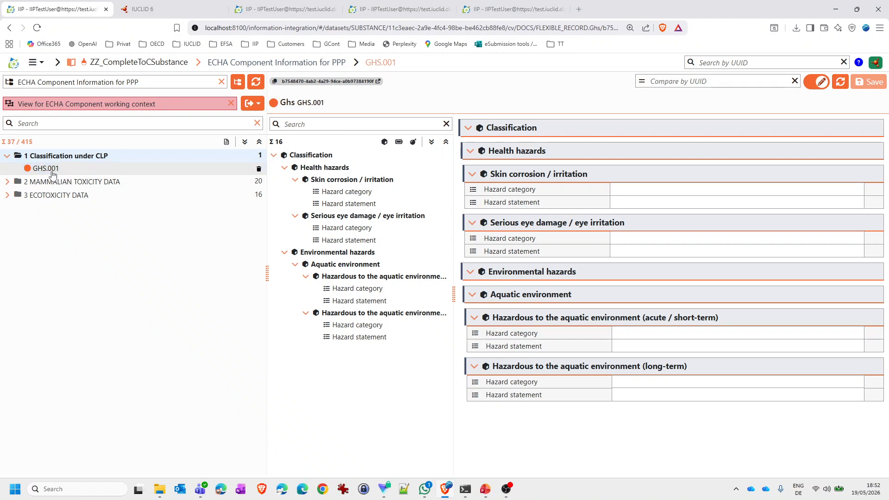
Step: Clear the selected view and examine the unfiltered field outline and form of GHS.001
{"action": "left_click", "coordinate": [230, 104]}
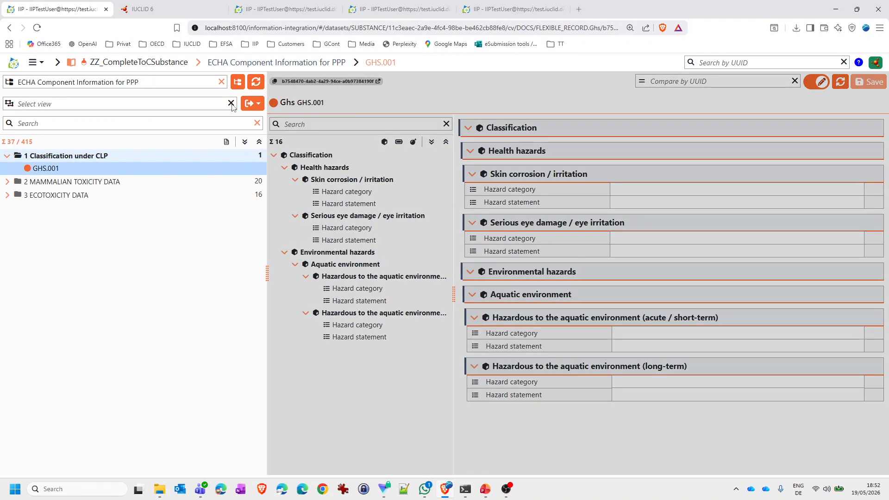
{"action": "scroll", "coordinate": [377, 271], "scroll_direction": "down", "scroll_amount": 20}
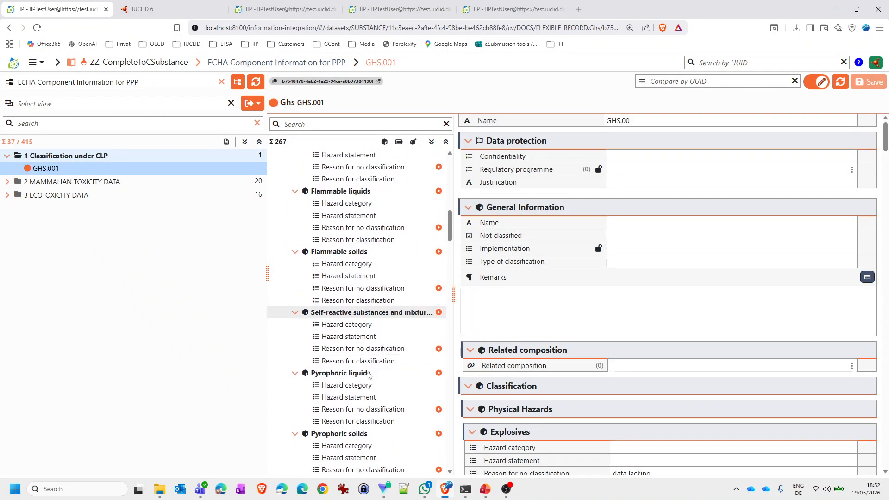
{"action": "scroll", "coordinate": [368, 395], "scroll_direction": "down", "scroll_amount": 5}
{"action": "scroll", "coordinate": [362, 380], "scroll_direction": "up", "scroll_amount": 15}
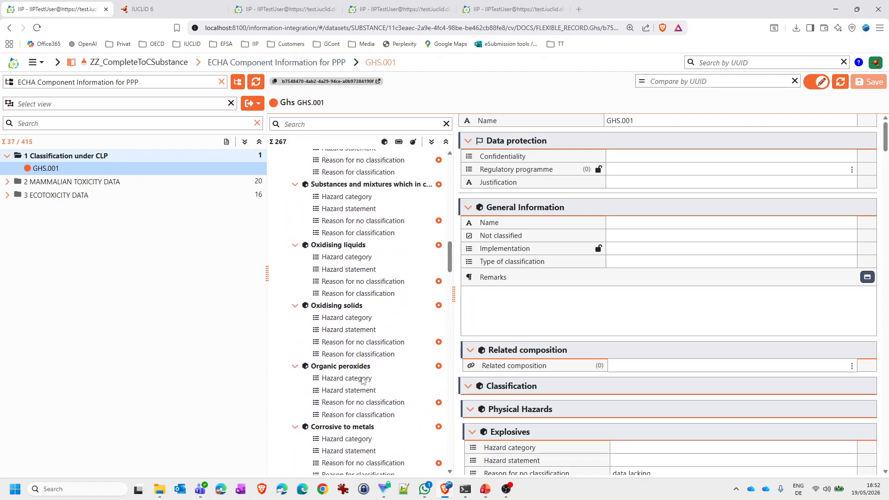
{"action": "scroll", "coordinate": [741, 340], "scroll_direction": "down", "scroll_amount": 20}
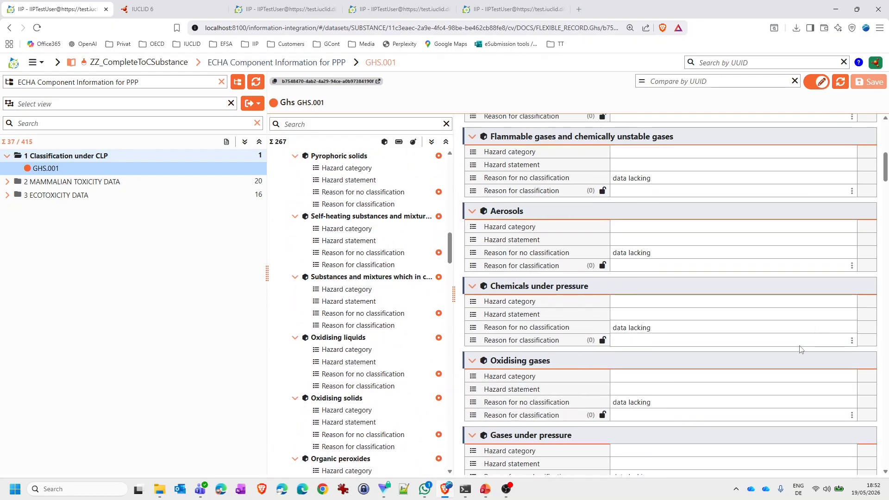
{"action": "scroll", "coordinate": [747, 343], "scroll_direction": "up", "scroll_amount": 10}
{"action": "scroll", "coordinate": [747, 342], "scroll_direction": "up", "scroll_amount": 10}
Step: Reapply View for ECHA Component working context to GHS.001
{"action": "left_click", "coordinate": [107, 103]}
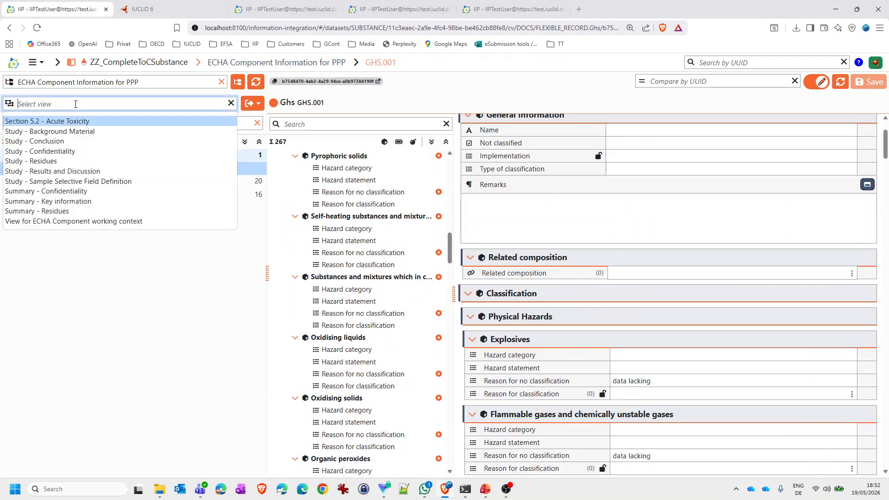
{"action": "left_click", "coordinate": [53, 224]}
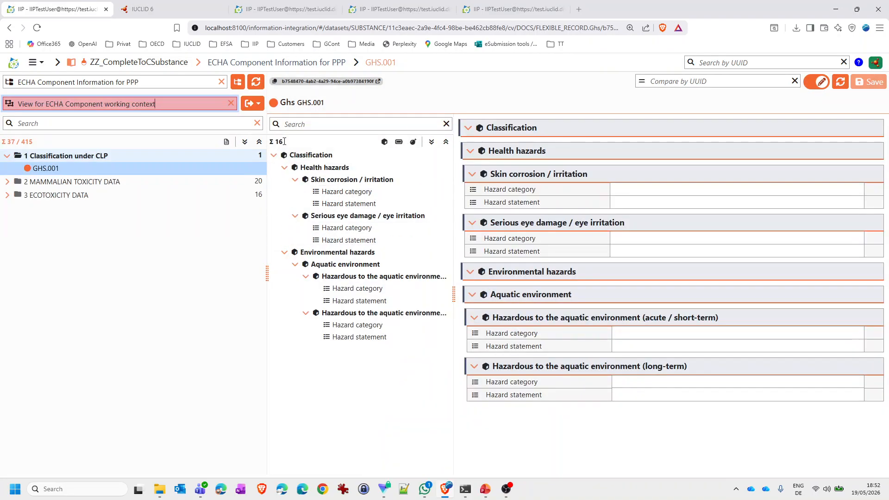
{"action": "key", "text": "ctrl+2"}
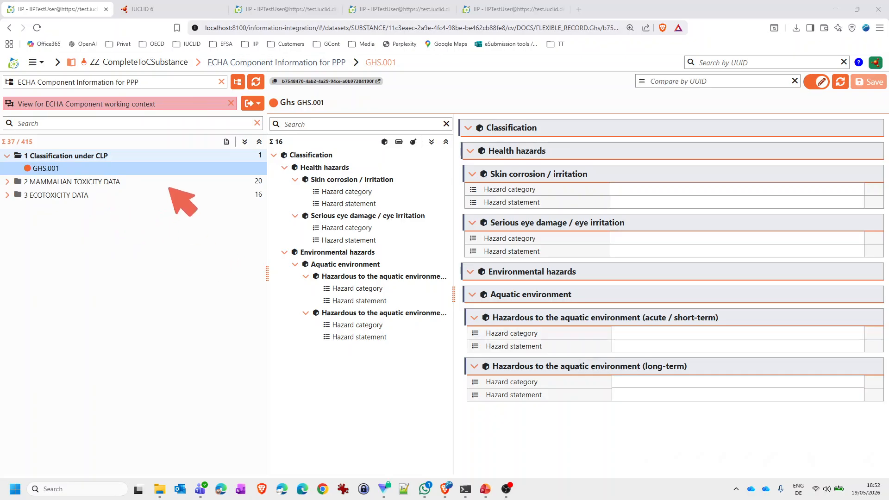
Step: Switch the working context to Complete Table of Contents and clear the selected view
{"action": "left_click", "coordinate": [156, 106]}
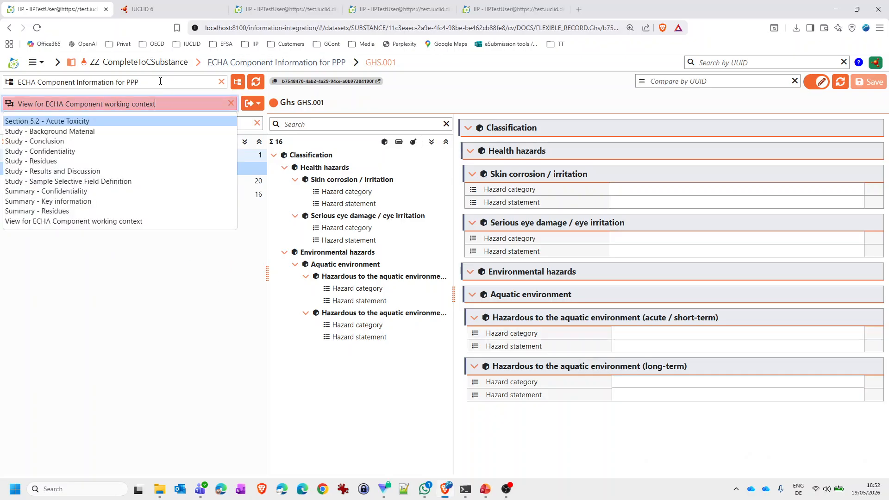
{"action": "left_click", "coordinate": [163, 81]}
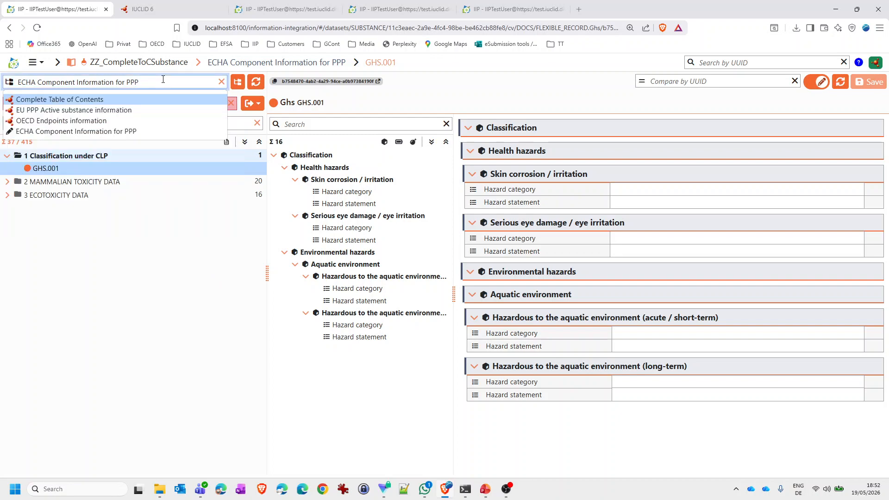
{"action": "left_click", "coordinate": [107, 100]}
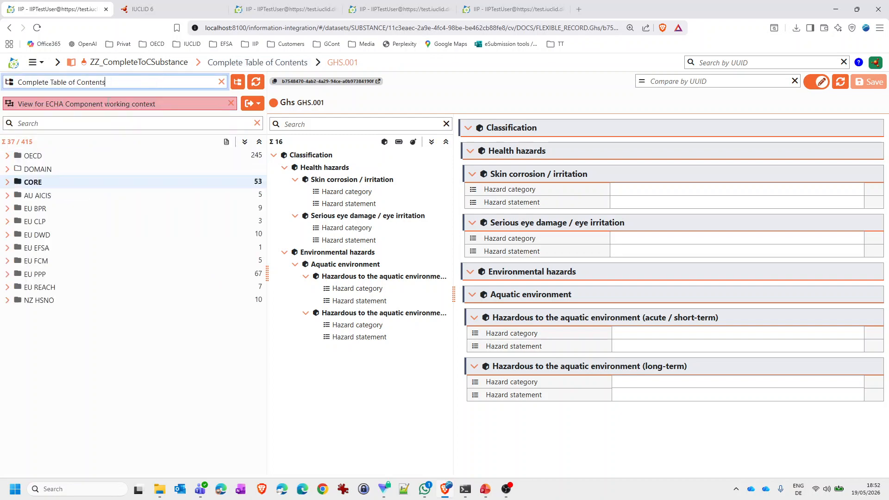
{"action": "left_click", "coordinate": [231, 103]}
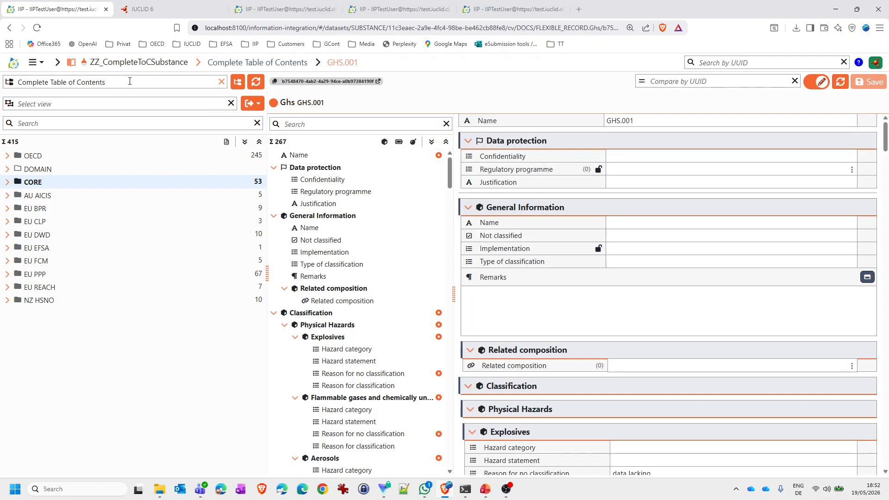
Step: Switch the working context back to ECHA Component Information for PPP so that its linked view is applied
{"action": "left_click", "coordinate": [129, 81]}
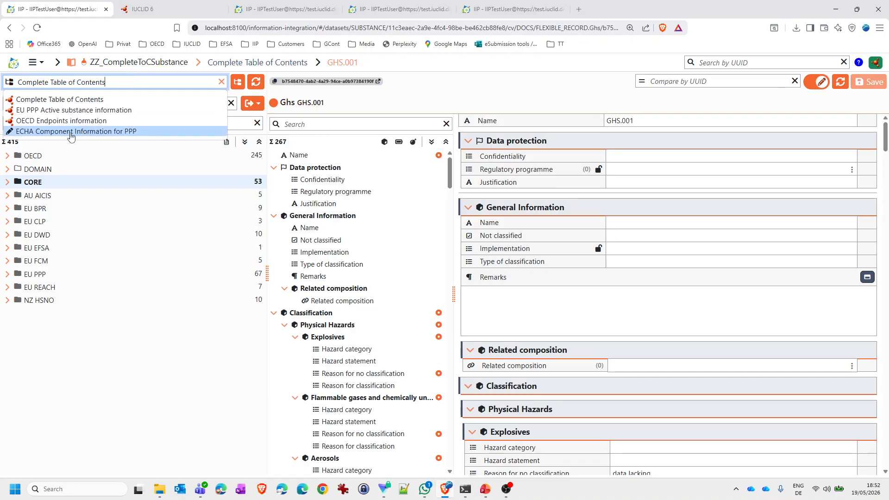
{"action": "left_click", "coordinate": [120, 132]}
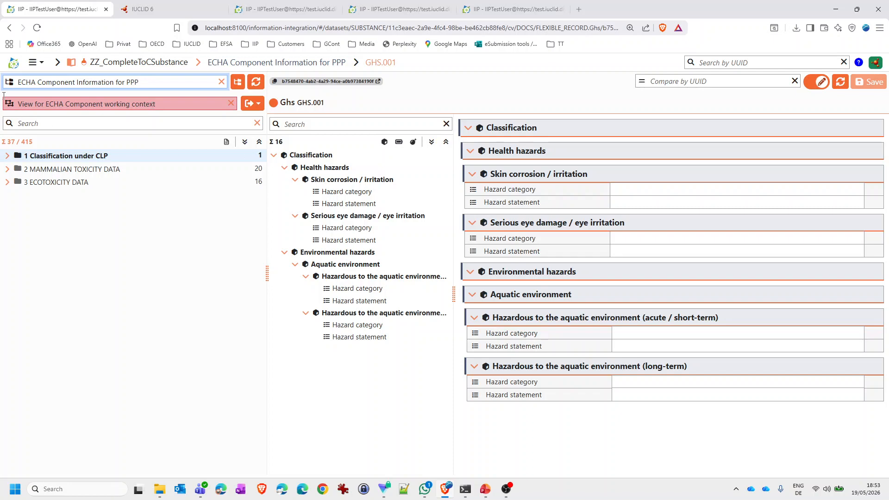
Step: Leave the substance for the home page and open the administration page at localhost:8100/information-integration/#/admin
{"action": "left_click", "coordinate": [13, 65]}
{"action": "left_click", "coordinate": [37, 85]}
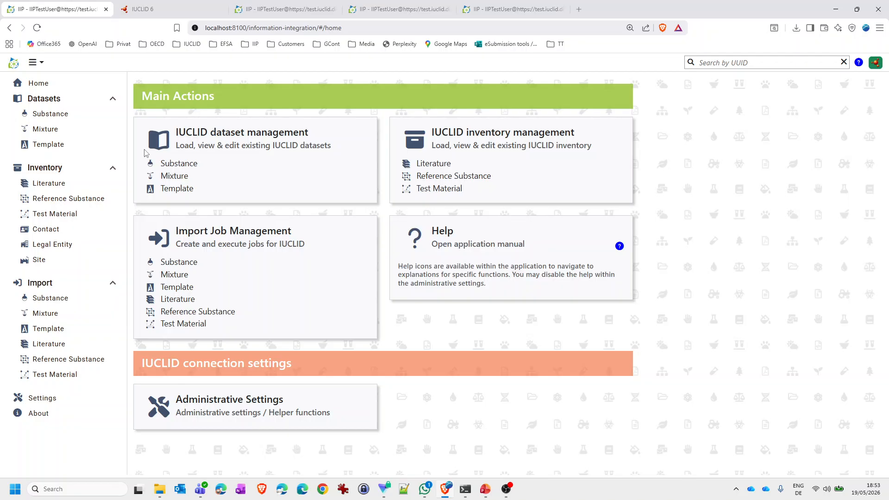
{"action": "left_click", "coordinate": [325, 28]}
{"action": "left_click_drag", "start_coordinate": [325, 28], "coordinate": [343, 28]}
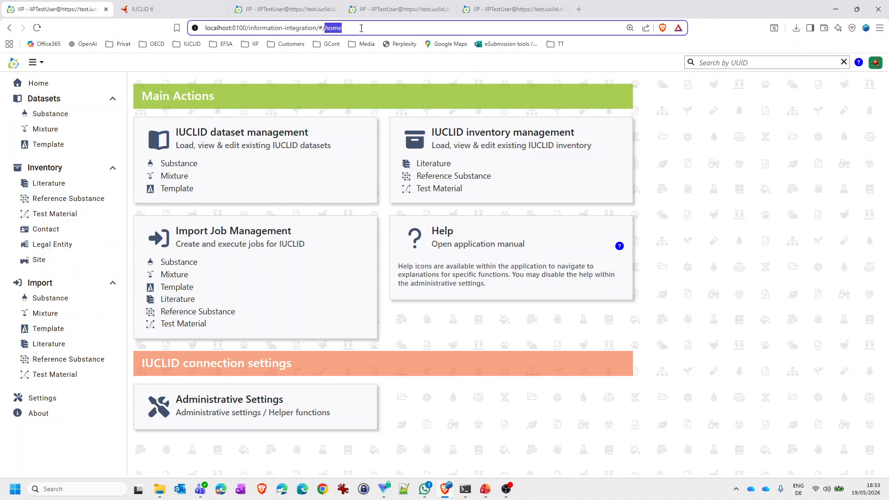
{"action": "type", "text": "ad"}
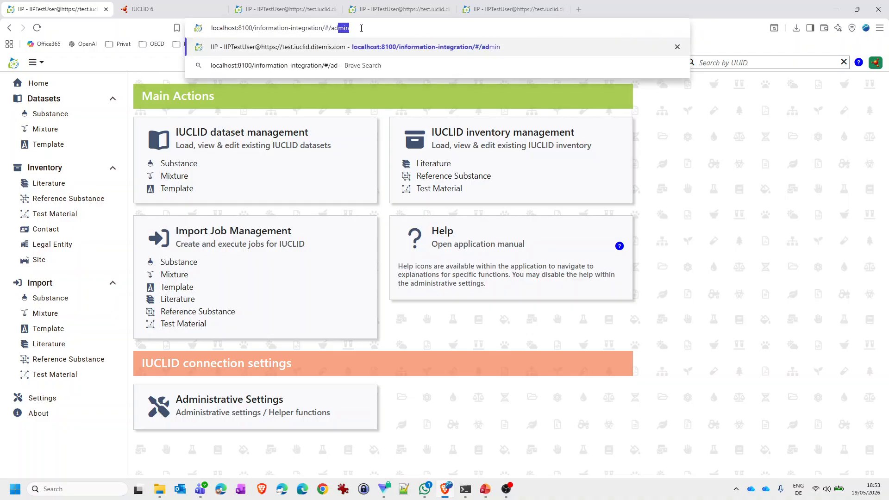
{"action": "type", "text": "min"}
{"action": "key", "text": "Return"}
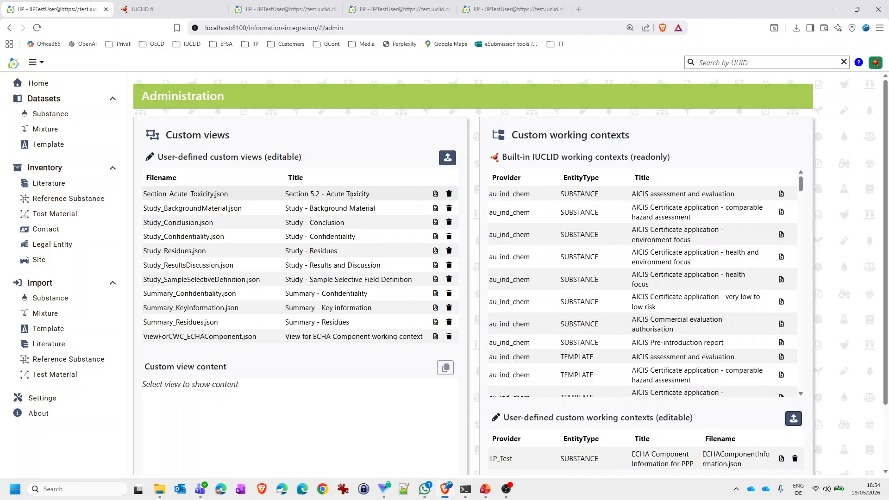
Step: Display the content of the custom view Section_Acute_Toxicity.json and examine its document types and field definitions
{"action": "left_click", "coordinate": [319, 198]}
{"action": "scroll", "coordinate": [324, 289], "scroll_direction": "down", "scroll_amount": 1}
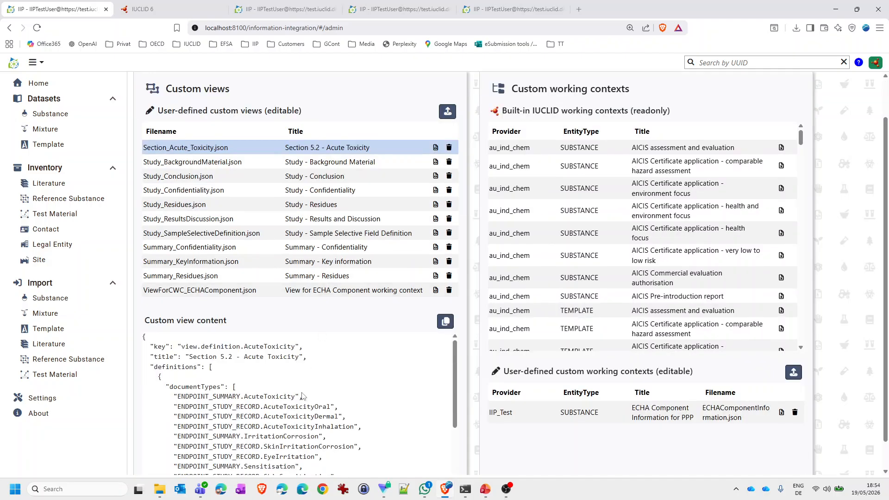
{"action": "scroll", "coordinate": [287, 392], "scroll_direction": "down", "scroll_amount": 2}
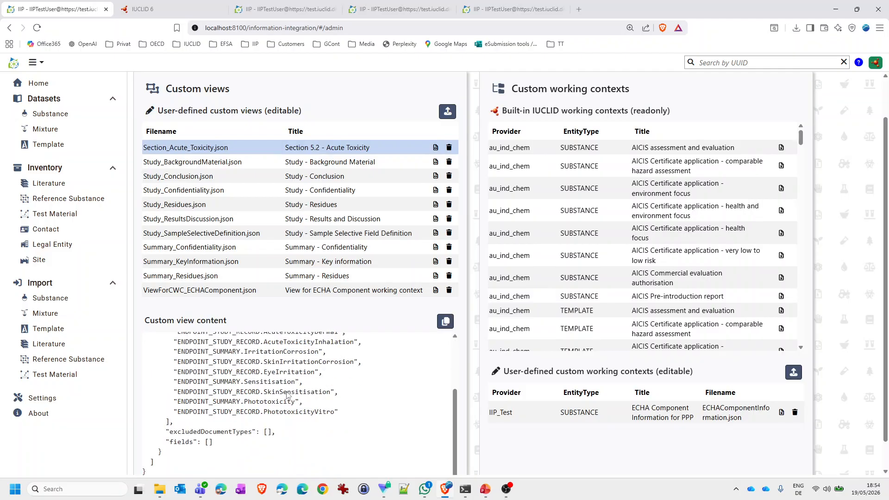
{"action": "scroll", "coordinate": [287, 392], "scroll_direction": "up", "scroll_amount": 1}
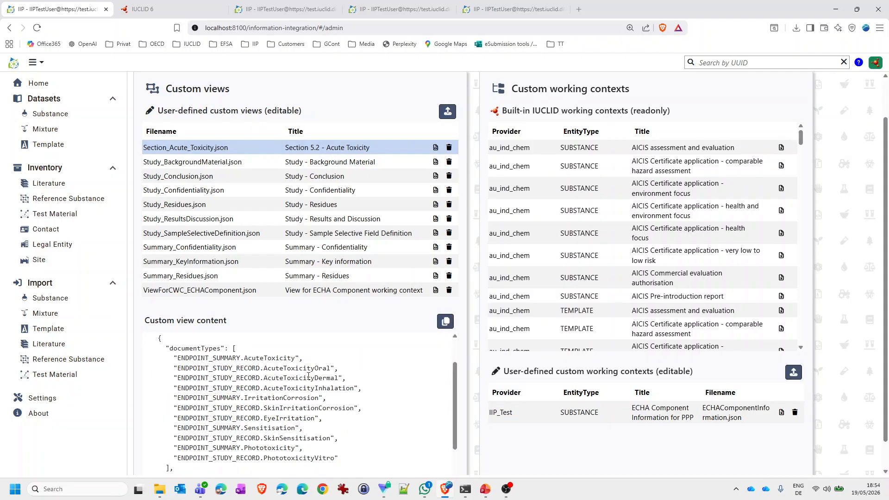
{"action": "scroll", "coordinate": [299, 375], "scroll_direction": "down", "scroll_amount": 1}
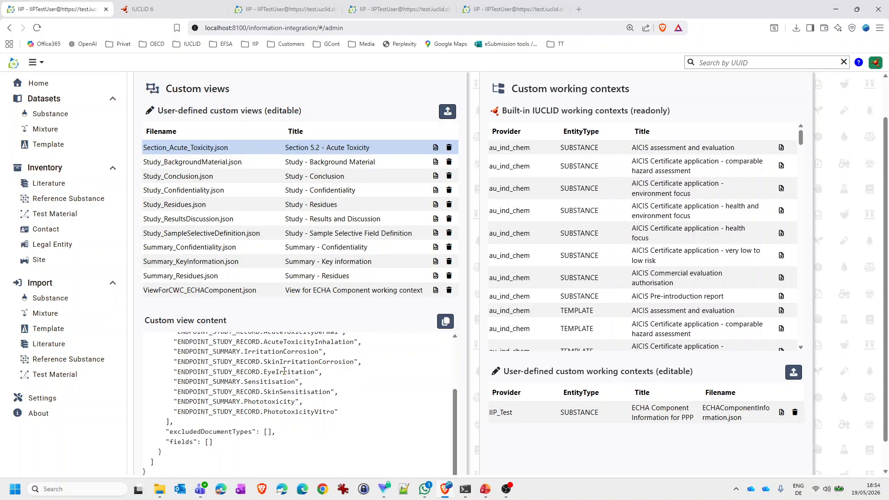
Step: Switch to Word by opening the recent document IIP_UserManual_V12 and maximize its window
{"action": "left_click", "coordinate": [107, 487]}
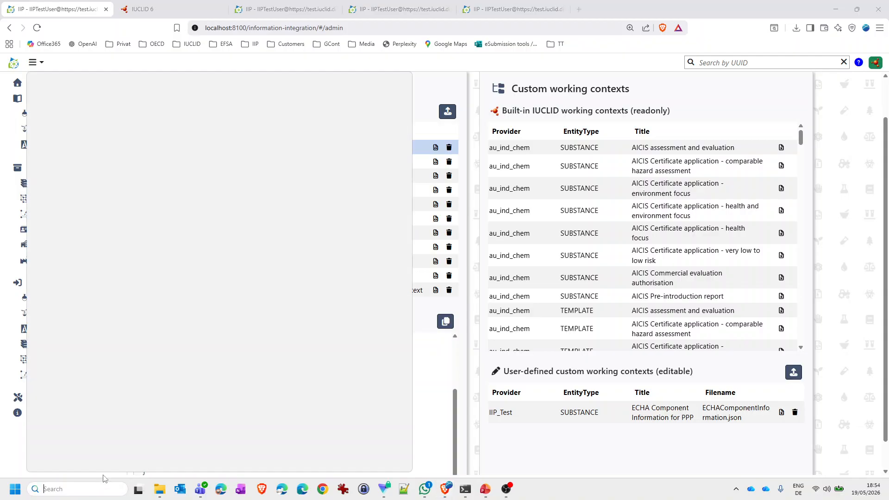
{"action": "type", "text": "word"}
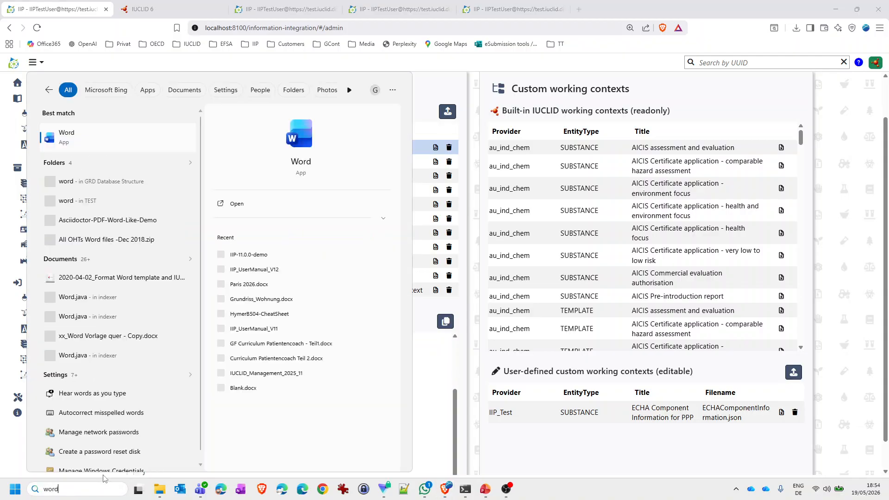
{"action": "left_click", "coordinate": [253, 270]}
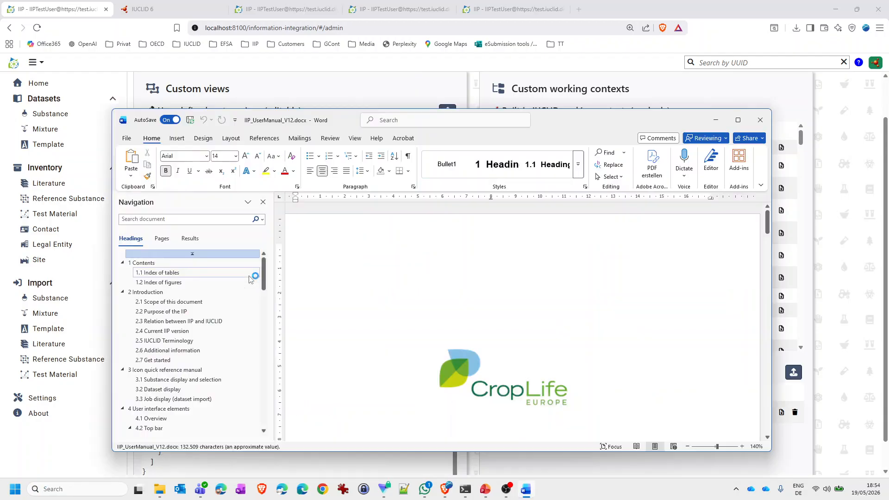
{"action": "left_click", "coordinate": [737, 121]}
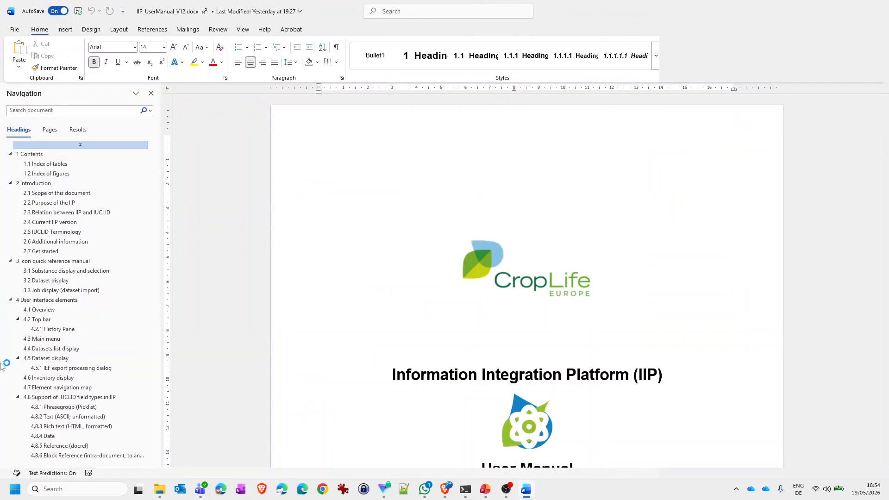
Step: Go to section 5.2.1 Custom views in the user manual and read the example view definition
{"action": "scroll", "coordinate": [77, 393], "scroll_direction": "down", "scroll_amount": 10}
{"action": "scroll", "coordinate": [76, 393], "scroll_direction": "down", "scroll_amount": 12}
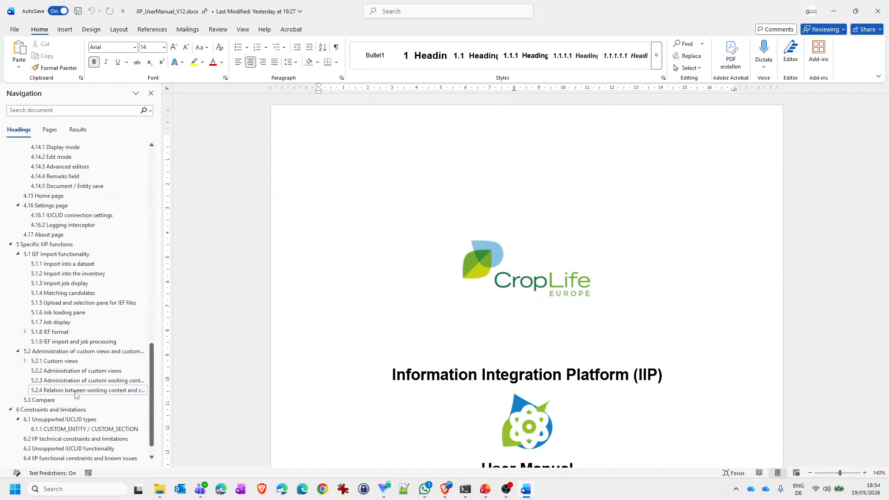
{"action": "left_click", "coordinate": [53, 357]}
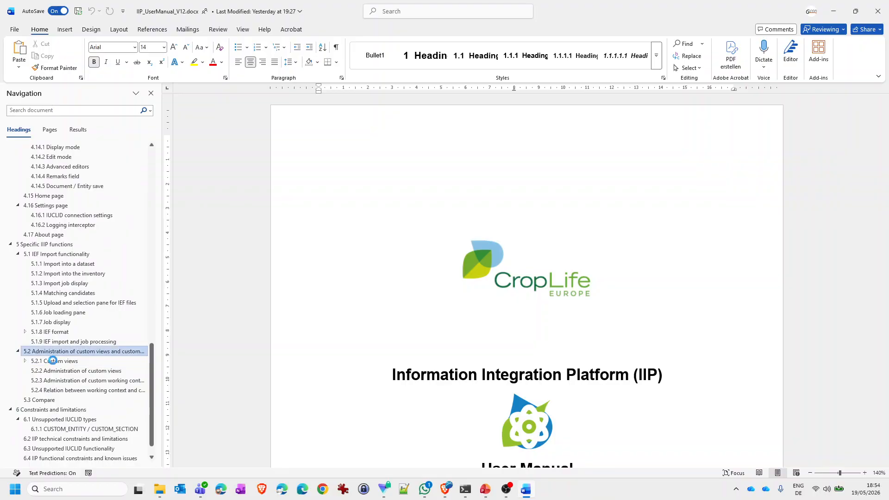
{"action": "left_click", "coordinate": [53, 360]}
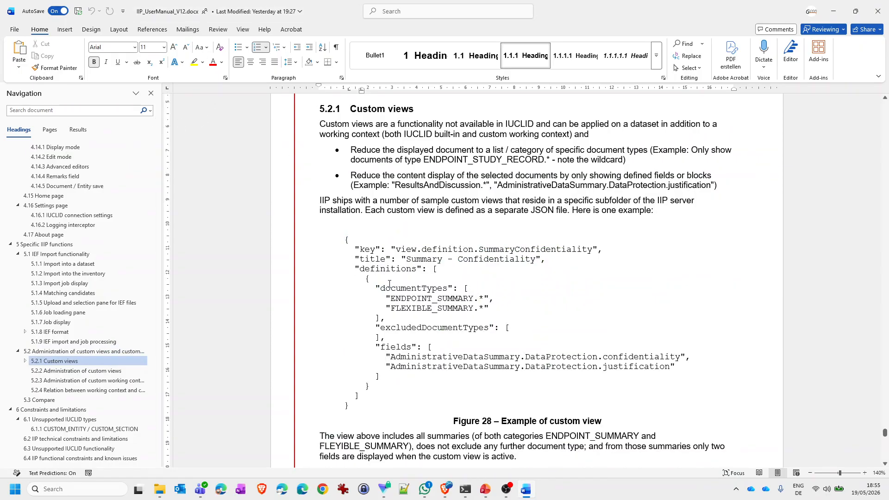
{"action": "scroll", "coordinate": [371, 273], "scroll_direction": "down", "scroll_amount": 3}
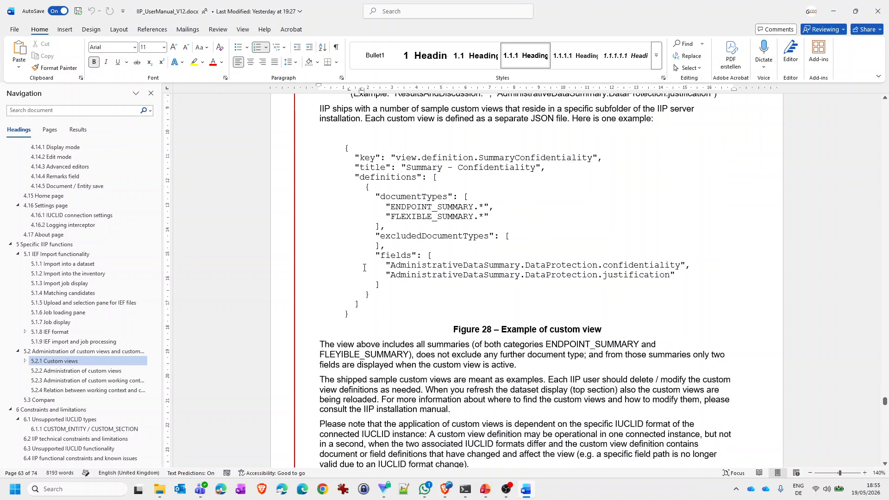
{"action": "scroll", "coordinate": [364, 268], "scroll_direction": "up", "scroll_amount": 4}
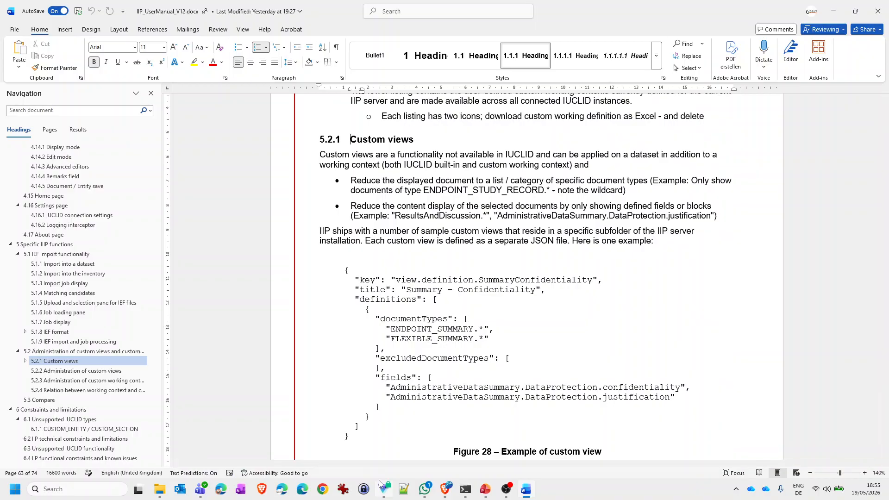
Step: Switch back to the IIP administration page in Brave and review the rest of the acute toxicity view definition
{"action": "left_click", "coordinate": [446, 489]}
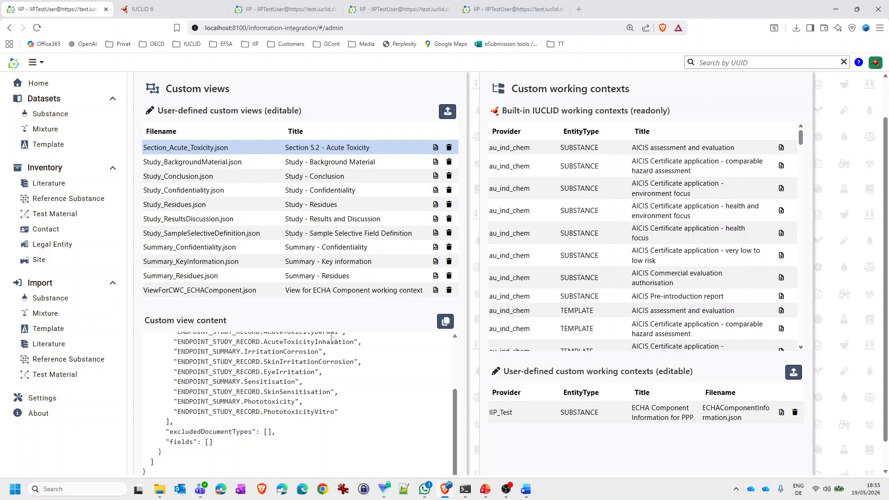
{"action": "scroll", "coordinate": [288, 402], "scroll_direction": "down", "scroll_amount": 1}
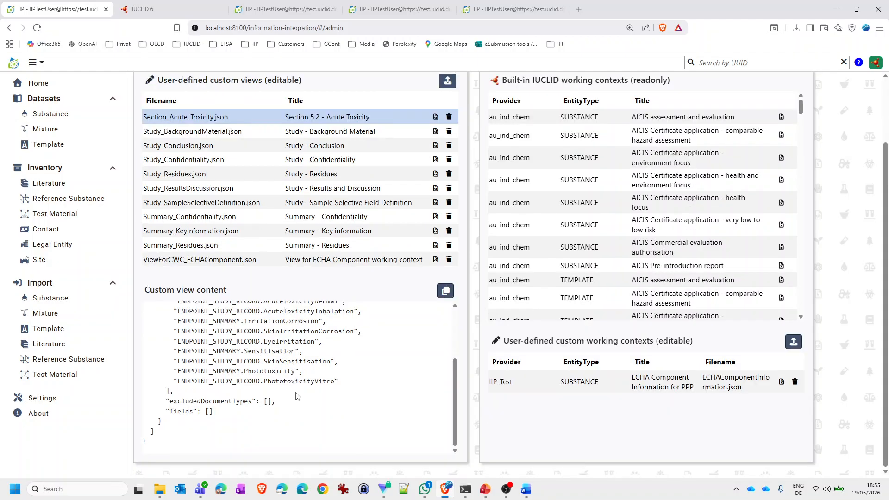
{"action": "scroll", "coordinate": [298, 396], "scroll_direction": "up", "scroll_amount": 2}
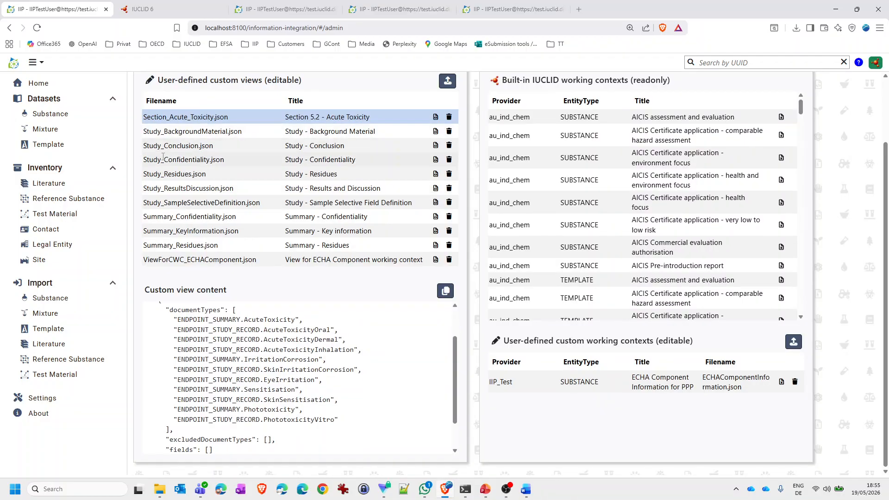
Step: Display Study_Conclusion.json and highlight its ENDPOINT_STUDY_RECORD.* document type, the wildcard, and the two ApplicantSummaryAndConclusion fields
{"action": "left_click", "coordinate": [175, 144]}
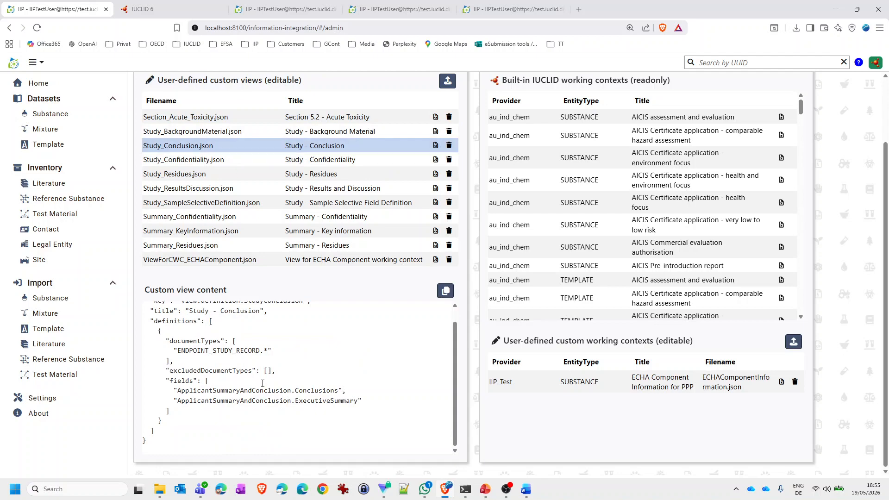
{"action": "left_click_drag", "start_coordinate": [267, 351], "coordinate": [178, 351]}
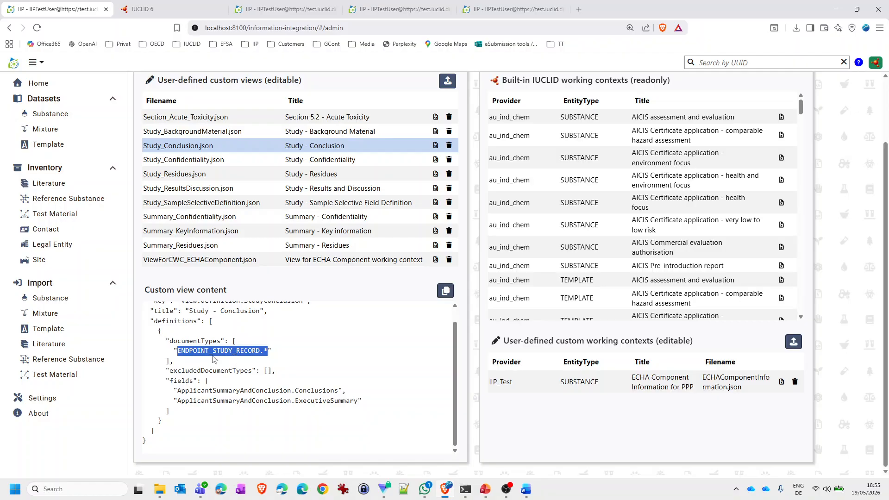
{"action": "left_click", "coordinate": [268, 352]}
{"action": "left_click_drag", "start_coordinate": [267, 352], "coordinate": [264, 352]}
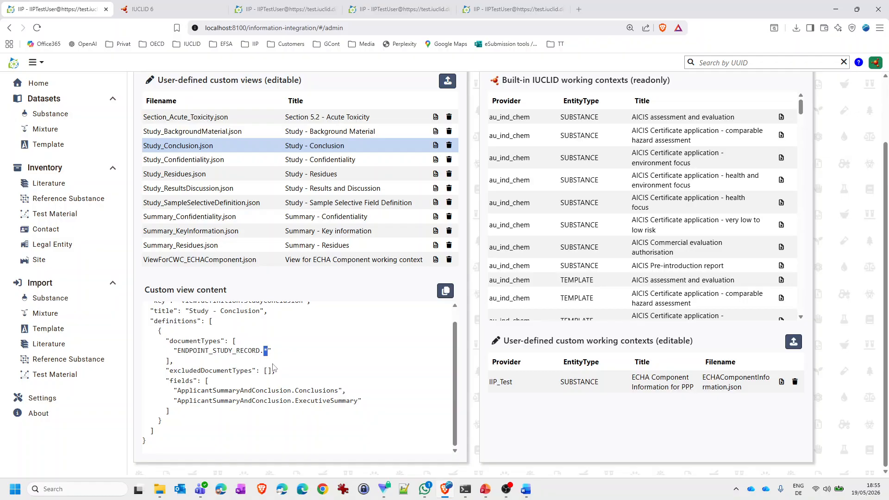
{"action": "left_click_drag", "start_coordinate": [177, 390], "coordinate": [366, 404]}
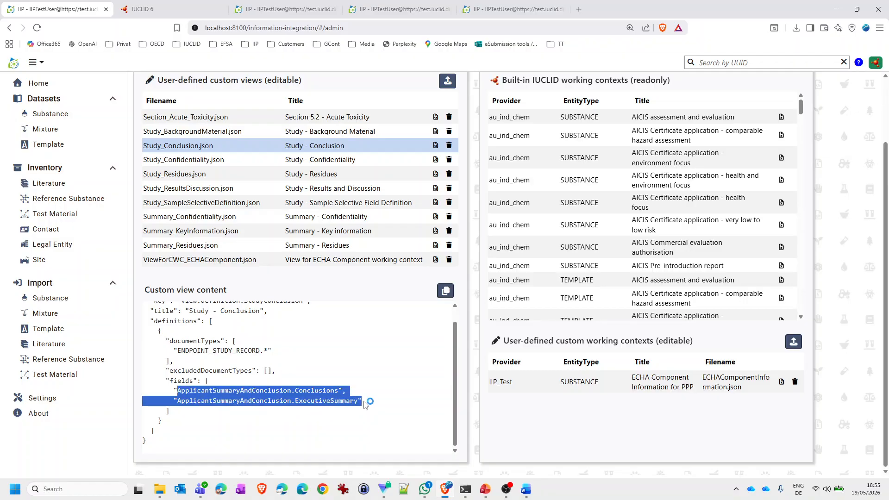
Step: Display Study_Residues.json and highlight its list of ENDPOINT_STUDY_RECORD document types, checking the fields entry as well
{"action": "left_click", "coordinate": [164, 174]}
{"action": "scroll", "coordinate": [260, 365], "scroll_direction": "down", "scroll_amount": 1}
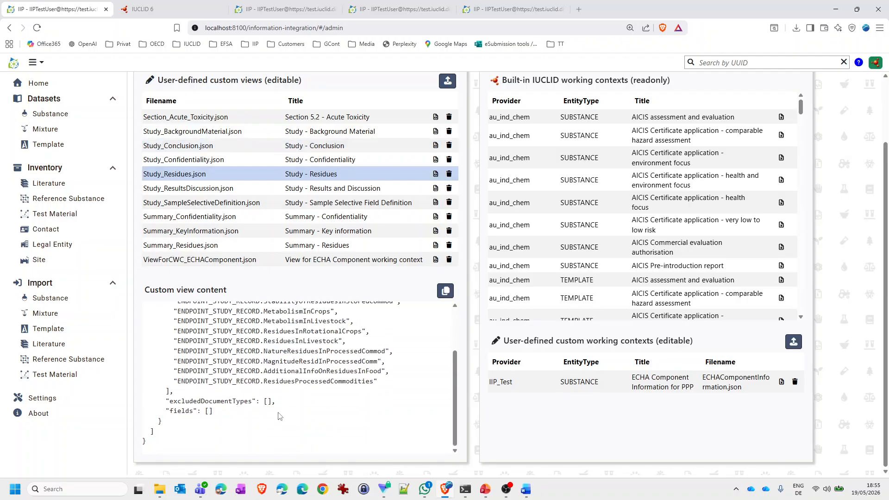
{"action": "scroll", "coordinate": [255, 346], "scroll_direction": "up", "scroll_amount": 2}
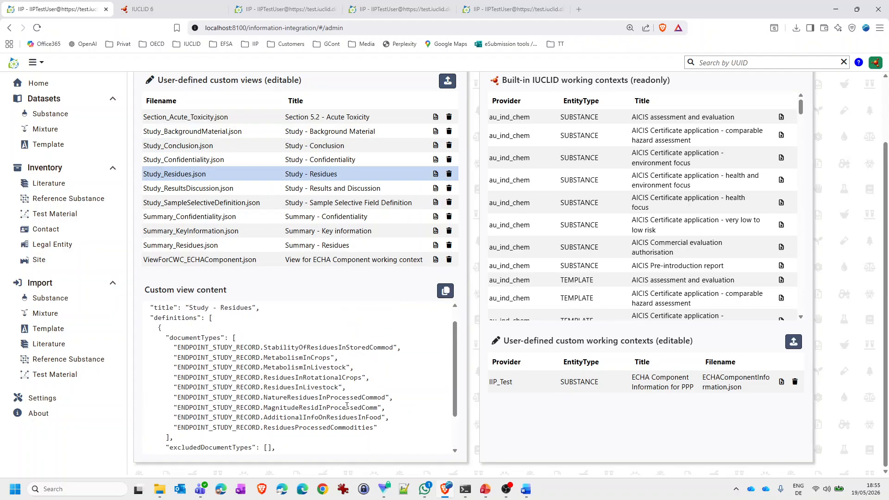
{"action": "left_click_drag", "start_coordinate": [384, 429], "coordinate": [143, 353]}
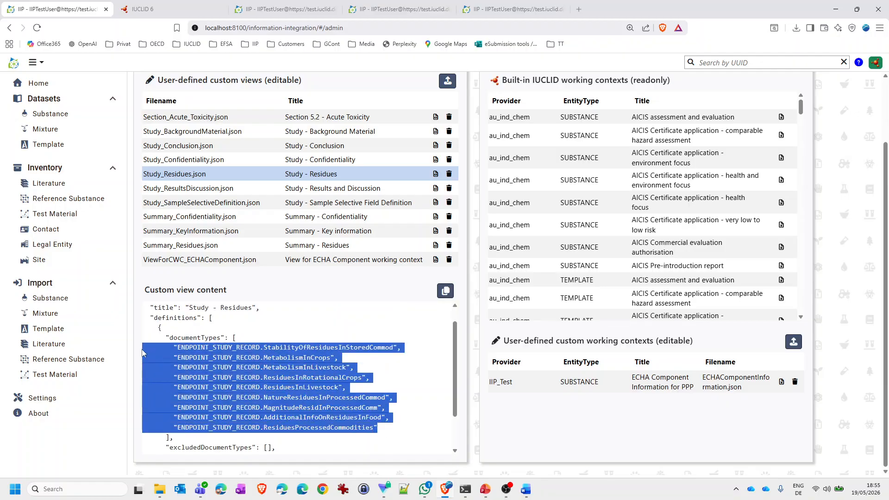
{"action": "scroll", "coordinate": [282, 359], "scroll_direction": "down", "scroll_amount": 2}
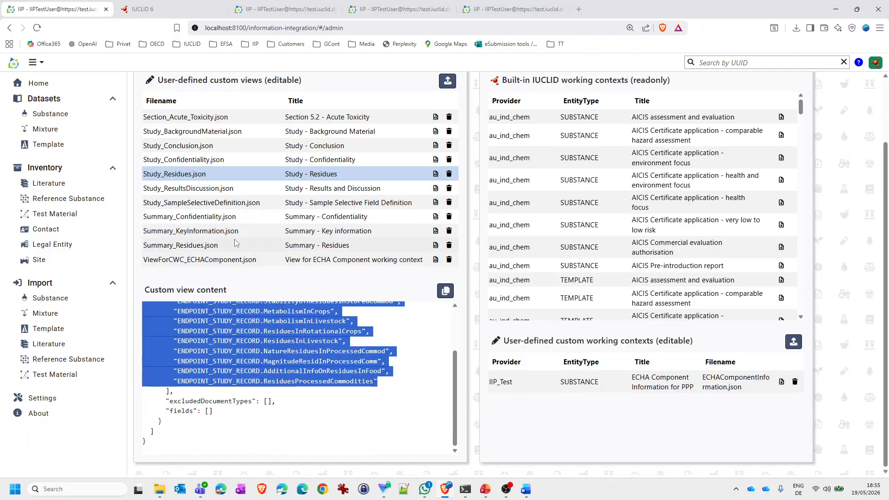
Step: Display Study_ResultsDiscussion.json and highlight the ResultsAndDiscussion.* entry in its fields
{"action": "left_click", "coordinate": [194, 188]}
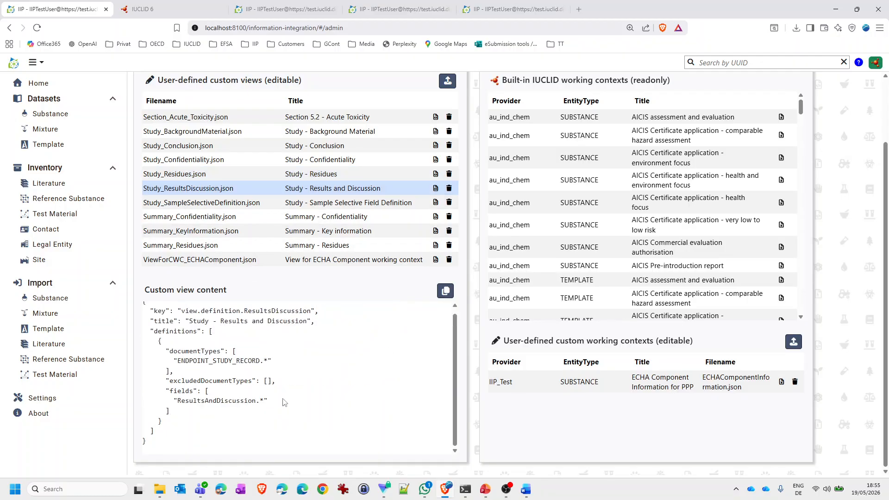
{"action": "left_click_drag", "start_coordinate": [268, 402], "coordinate": [179, 402]}
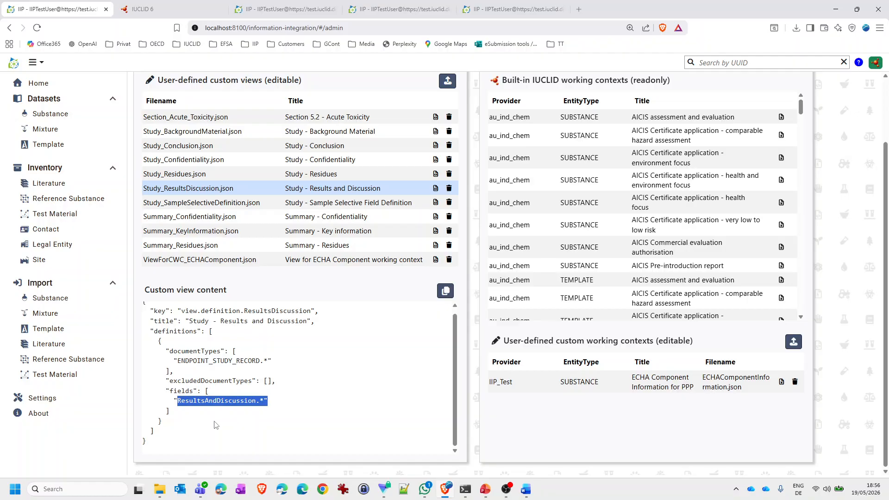
{"action": "scroll", "coordinate": [214, 408], "scroll_direction": "up", "scroll_amount": 1}
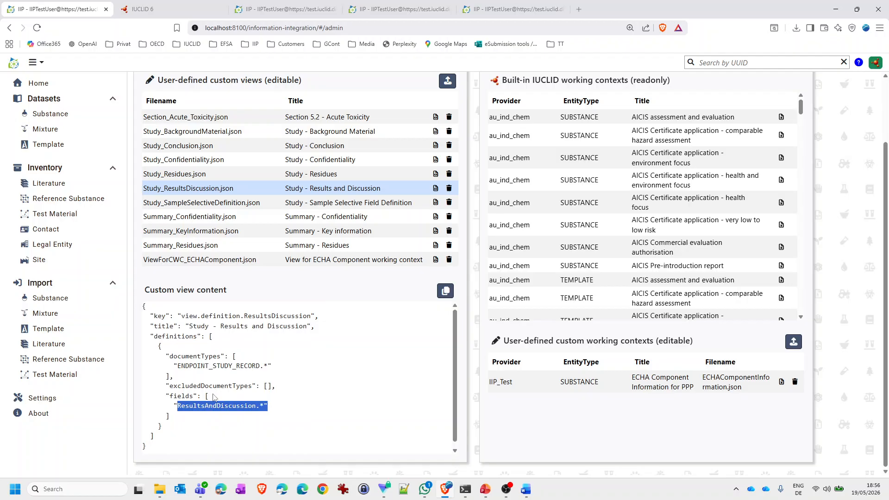
Step: Download the Study - Results and Discussion view as Study_ResultsDiscussion.json into the Downloads folder
{"action": "left_click", "coordinate": [435, 187]}
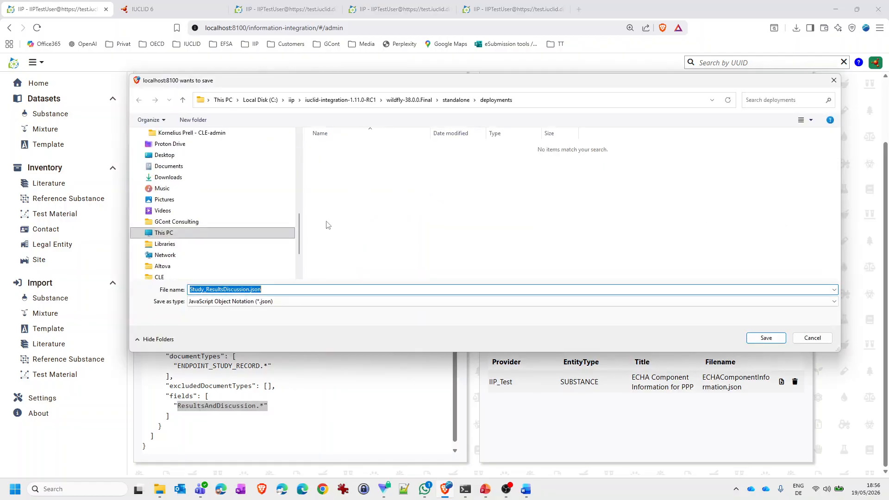
{"action": "scroll", "coordinate": [206, 190], "scroll_direction": "up", "scroll_amount": 5}
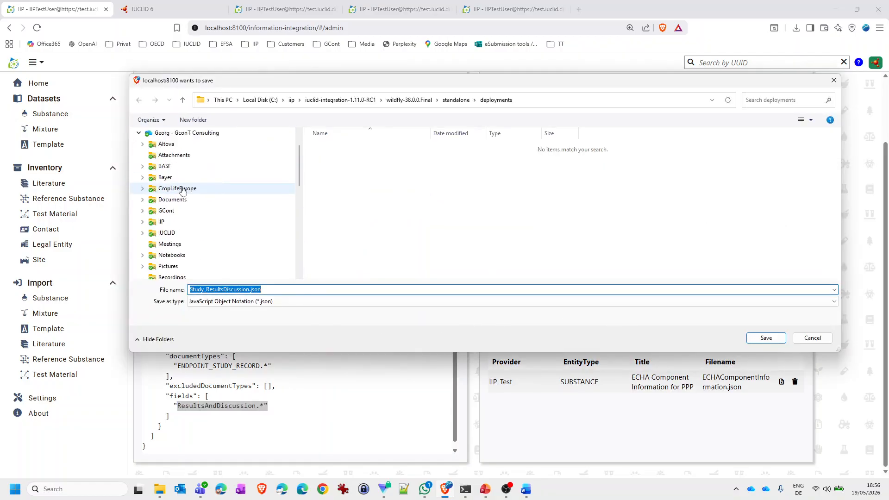
{"action": "scroll", "coordinate": [182, 191], "scroll_direction": "down", "scroll_amount": 4}
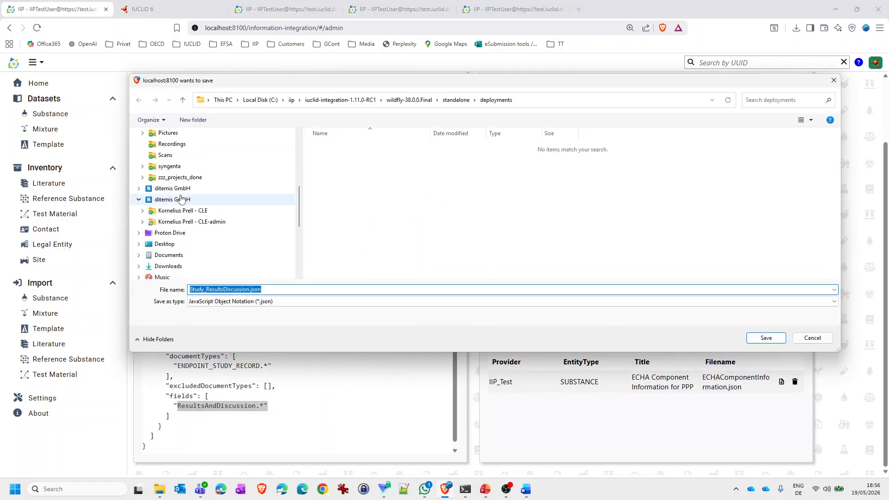
{"action": "left_click", "coordinate": [167, 266]}
{"action": "left_click", "coordinate": [763, 338]}
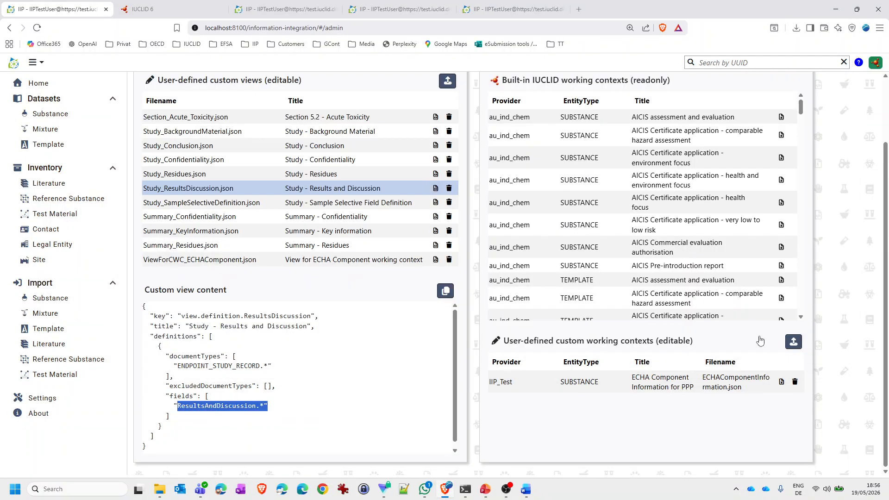
Step: Switch to File Explorer and open the downloaded Study_ResultsDiscussion.json from the Downloads folder in Notepad++ for editing
{"action": "left_click", "coordinate": [162, 492]}
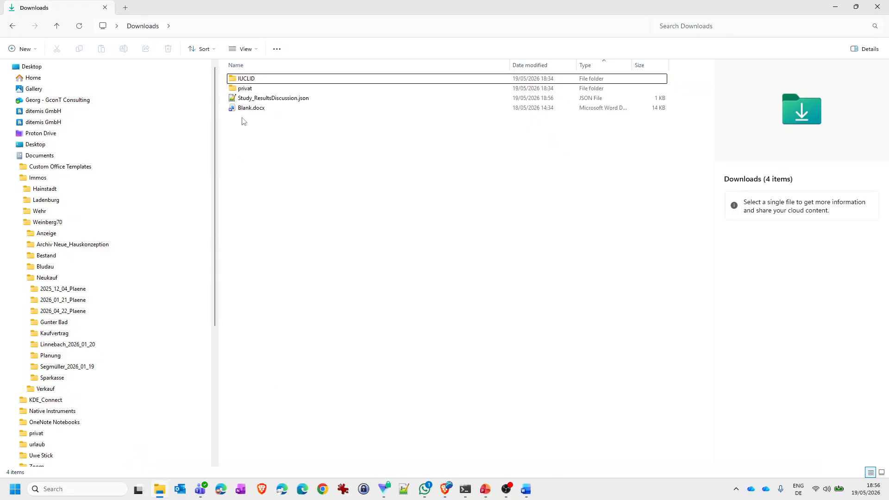
{"action": "left_click", "coordinate": [252, 99]}
{"action": "right_click", "coordinate": [252, 99]}
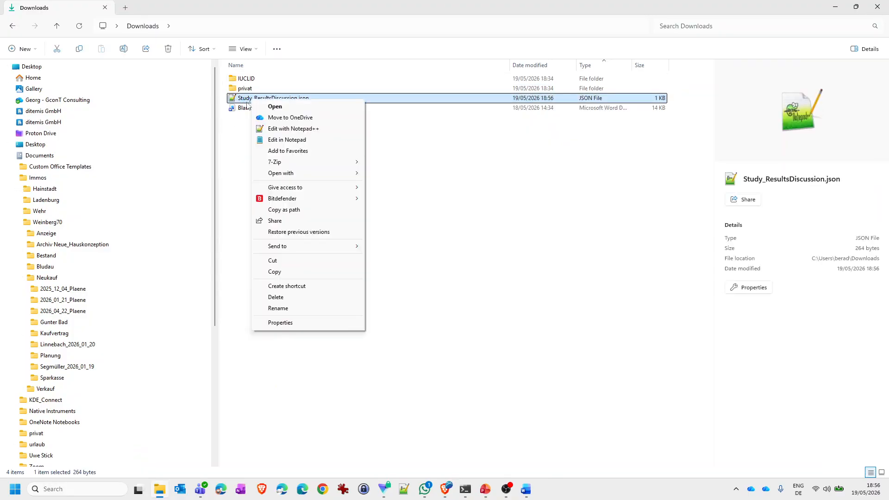
{"action": "left_click", "coordinate": [278, 129]}
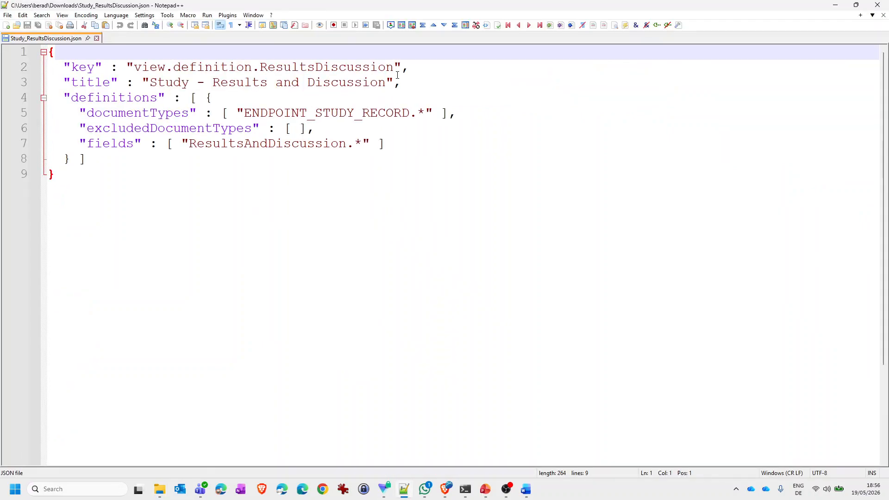
Step: Append " - 2" to the view's key and "2" to its title in Study_ResultsDiscussion.json
{"action": "left_click", "coordinate": [397, 75]}
{"action": "type", "text": "- 2"}
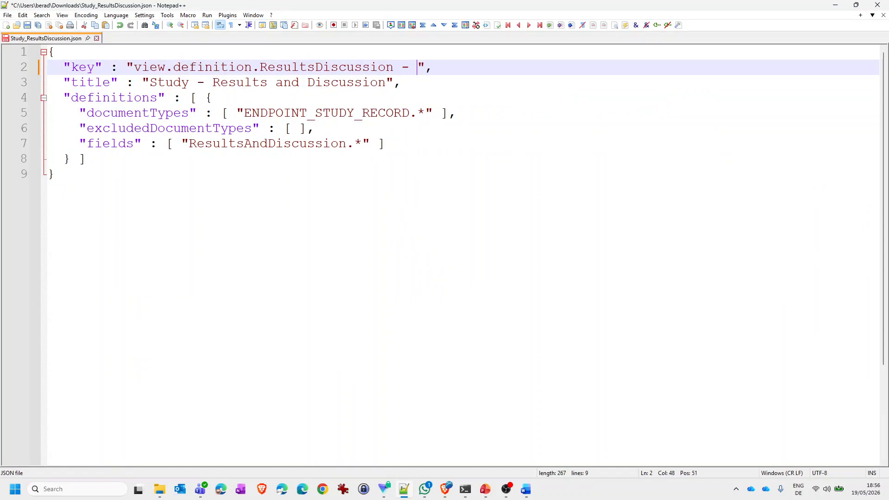
{"action": "left_click", "coordinate": [383, 82]}
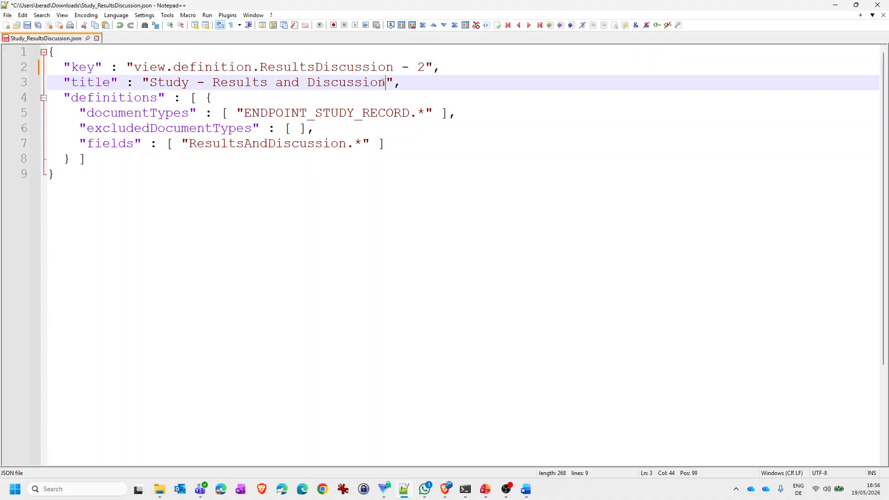
{"action": "type", "text": "2"}
Step: Highlight the documentTypes, excludedDocumentTypes and fields lines, and save the JSON file before closing it and the editor
{"action": "left_click_drag", "start_coordinate": [401, 149], "coordinate": [54, 113]}
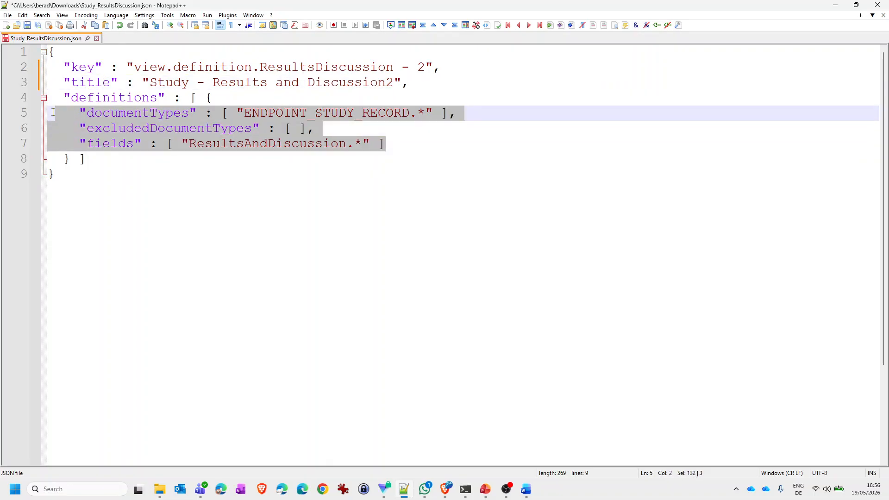
{"action": "left_click", "coordinate": [27, 25]}
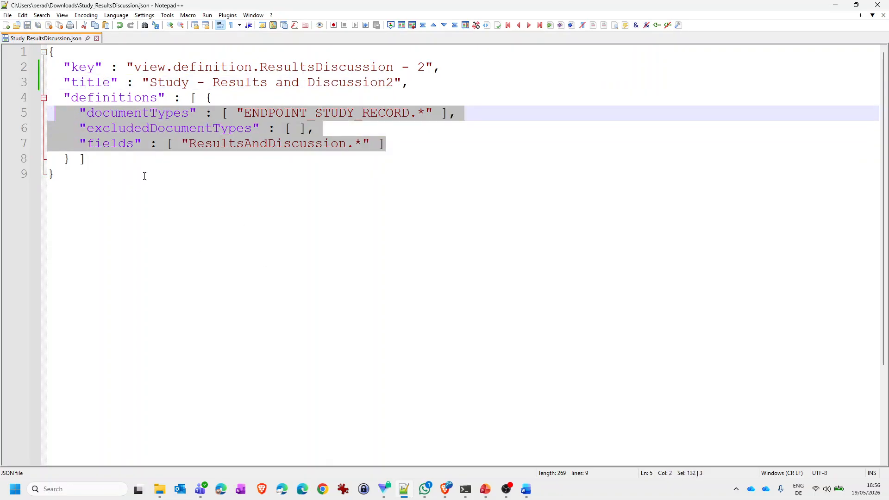
{"action": "left_click", "coordinate": [883, 15]}
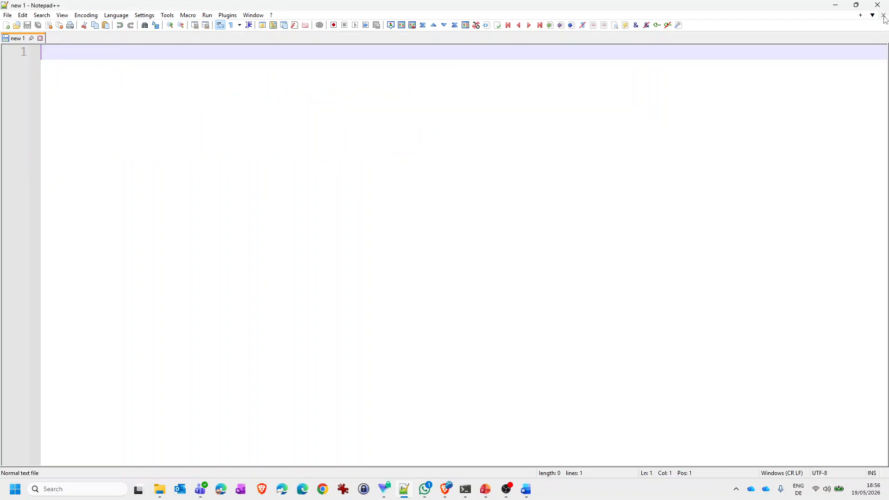
{"action": "left_click", "coordinate": [878, 5]}
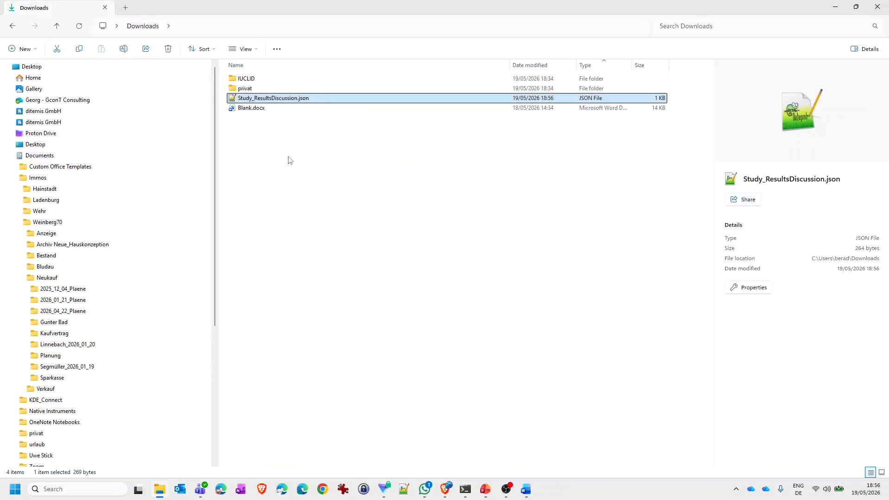
Step: Rename the edited JSON file in the Downloads folder as Study_ResultsDiscussion-2.json
{"action": "left_click", "coordinate": [265, 98]}
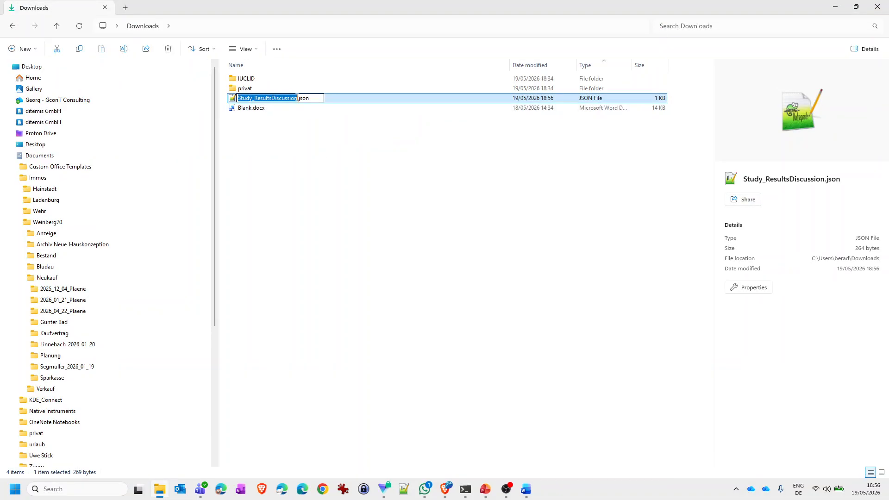
{"action": "left_click", "coordinate": [303, 98]}
{"action": "type", "text": "-2"}
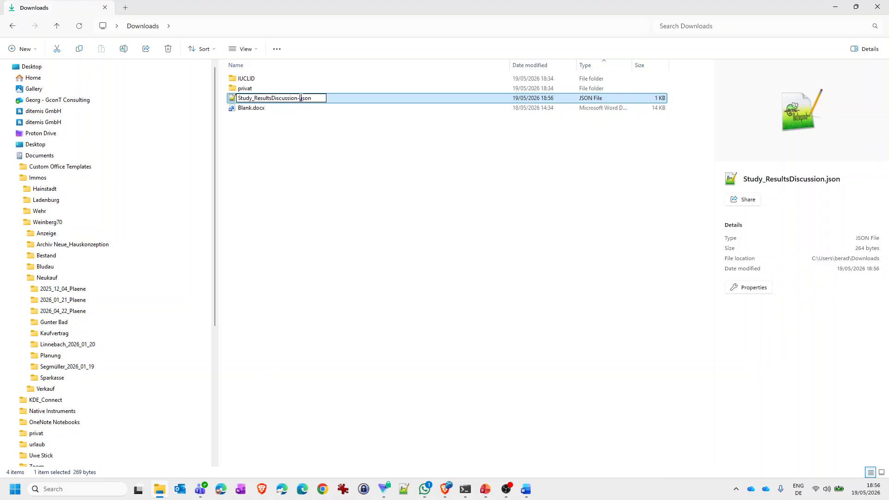
{"action": "left_click", "coordinate": [311, 183]}
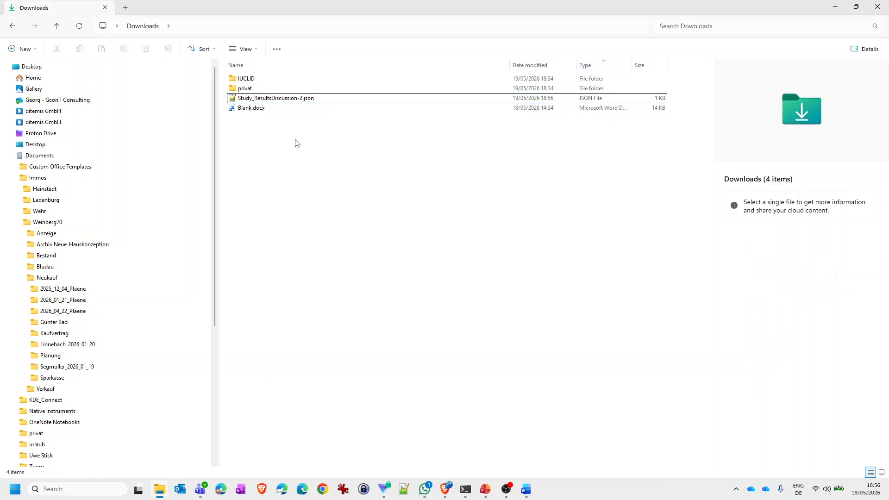
Step: Switch back to the IIP admin page in Brave and upload Study_ResultsDiscussion-2.json as a user-defined custom view
{"action": "left_click", "coordinate": [445, 490]}
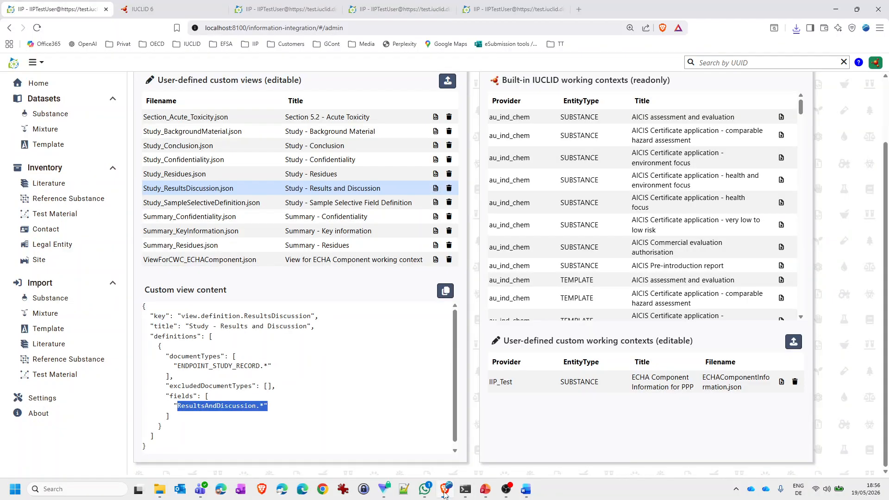
{"action": "left_click", "coordinate": [447, 82]}
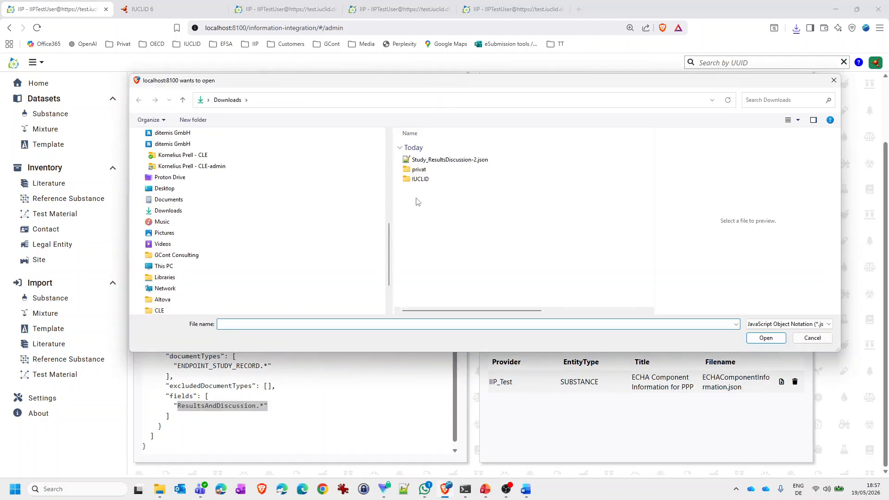
{"action": "left_click", "coordinate": [438, 159]}
{"action": "left_click", "coordinate": [755, 337]}
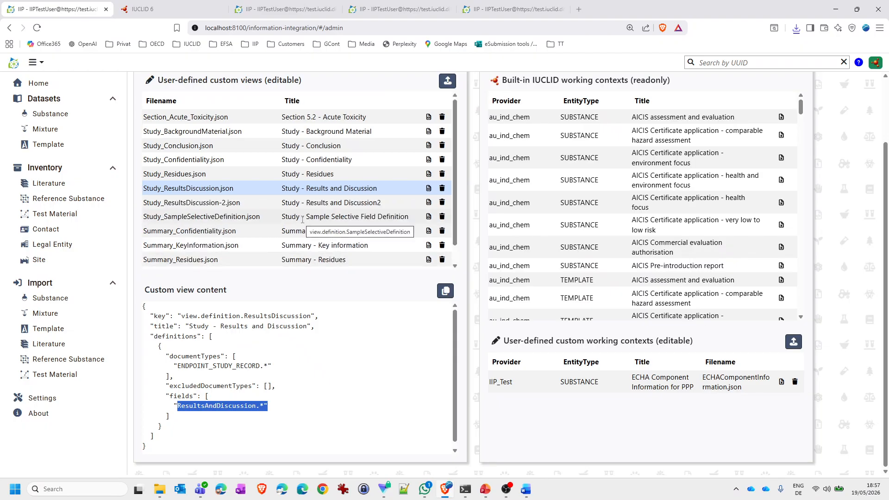
Step: Display the content of Study_ResultsDiscussion-2.json and highlight its ENDPOINT_STUDY_RECORD.* document type and ResultsAndDiscussion.* field entry
{"action": "scroll", "coordinate": [296, 224], "scroll_direction": "down", "scroll_amount": 1}
{"action": "scroll", "coordinate": [293, 228], "scroll_direction": "up", "scroll_amount": 1}
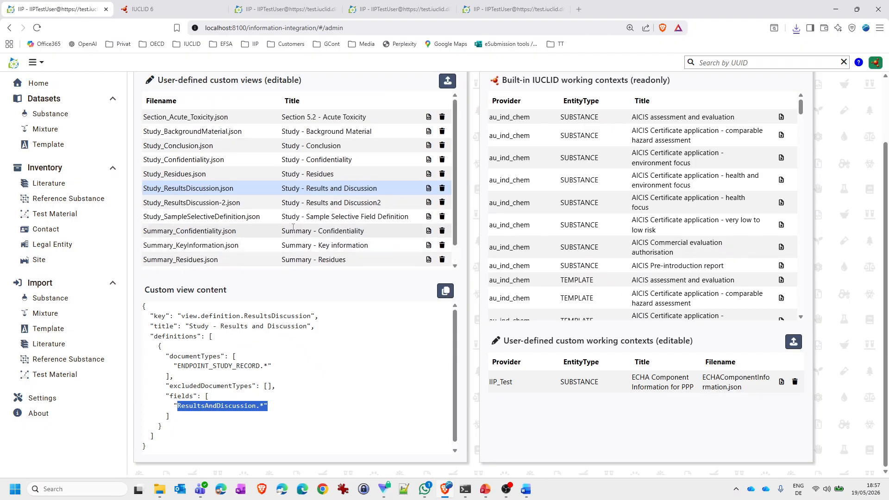
{"action": "scroll", "coordinate": [298, 204], "scroll_direction": "down", "scroll_amount": 1}
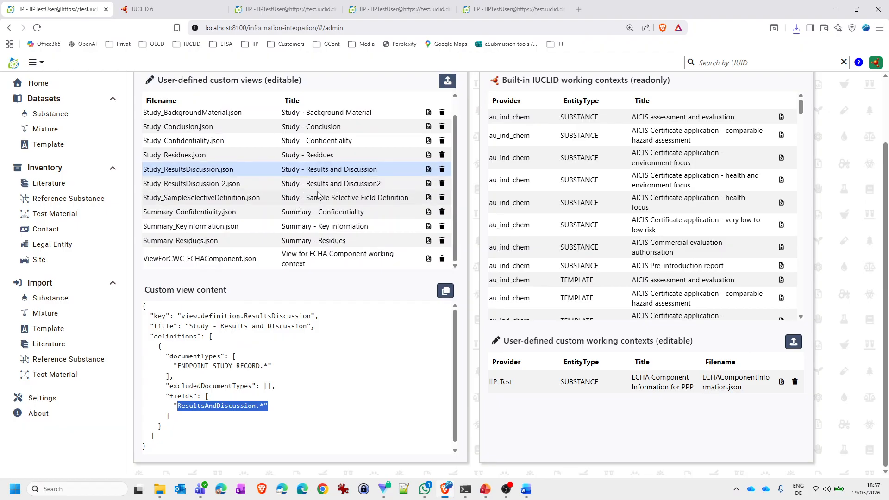
{"action": "scroll", "coordinate": [319, 194], "scroll_direction": "up", "scroll_amount": 1}
{"action": "scroll", "coordinate": [317, 193], "scroll_direction": "down", "scroll_amount": 1}
{"action": "left_click", "coordinate": [216, 185]}
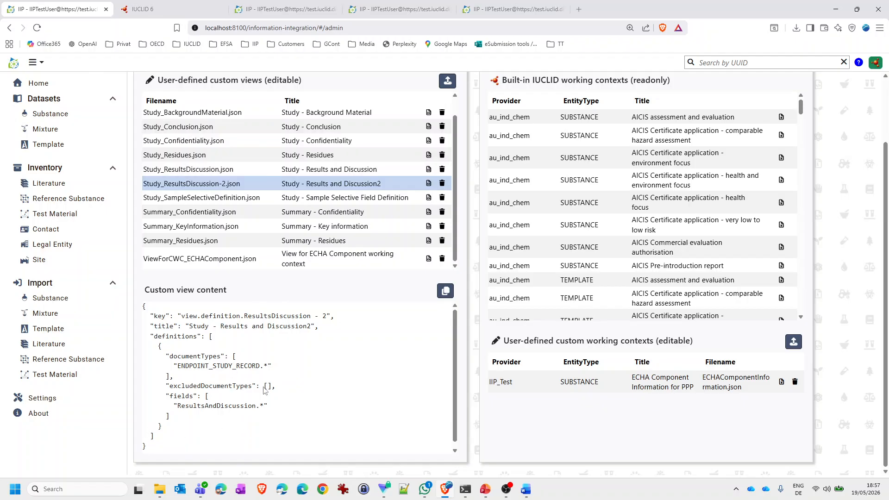
{"action": "left_click_drag", "start_coordinate": [269, 366], "coordinate": [177, 368]}
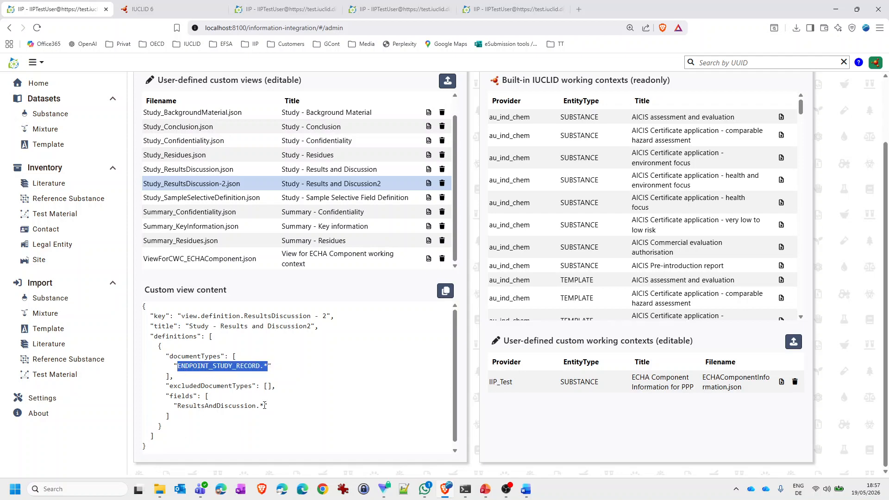
{"action": "left_click_drag", "start_coordinate": [264, 405], "coordinate": [178, 406]}
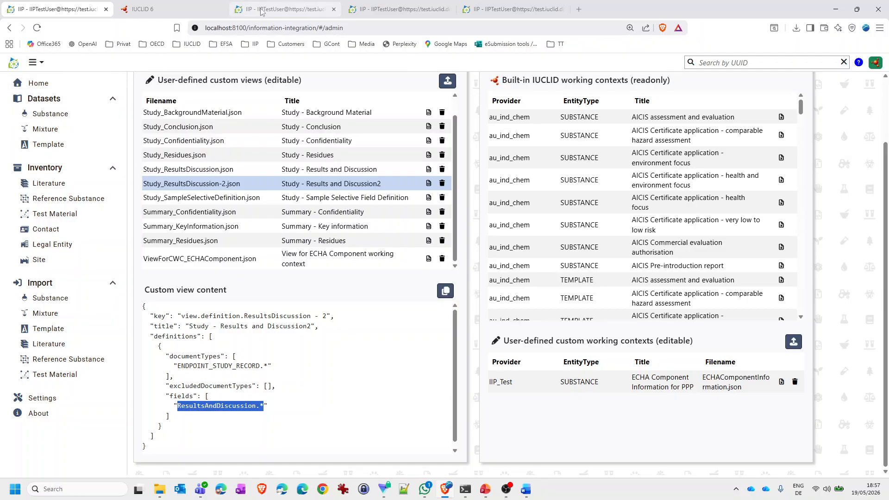
Step: In the browser tab showing the literature record, switch to the substance datasets and open ZZ_CompleteToCSubstance
{"action": "left_click", "coordinate": [278, 9]}
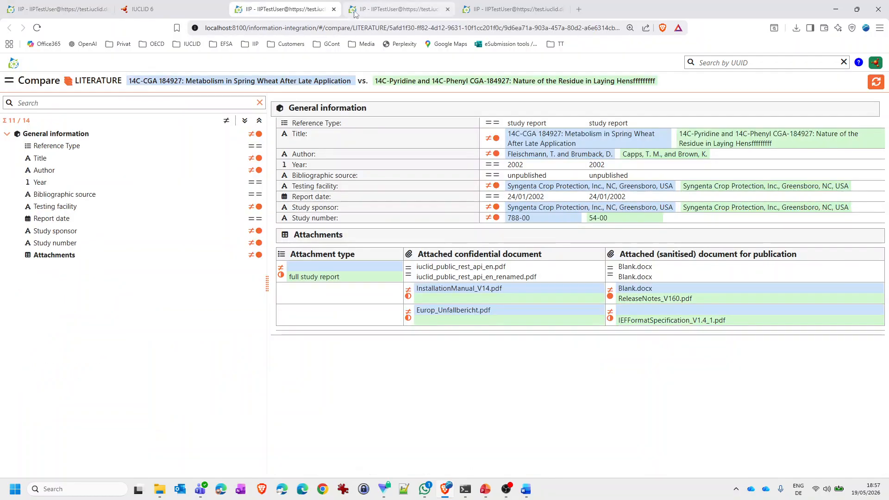
{"action": "left_click", "coordinate": [370, 11]}
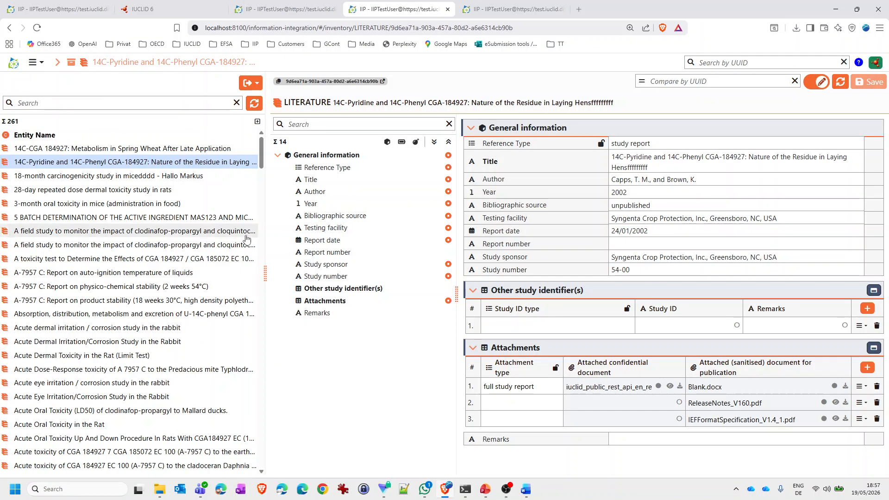
{"action": "left_click", "coordinate": [35, 66]}
{"action": "left_click", "coordinate": [32, 115]}
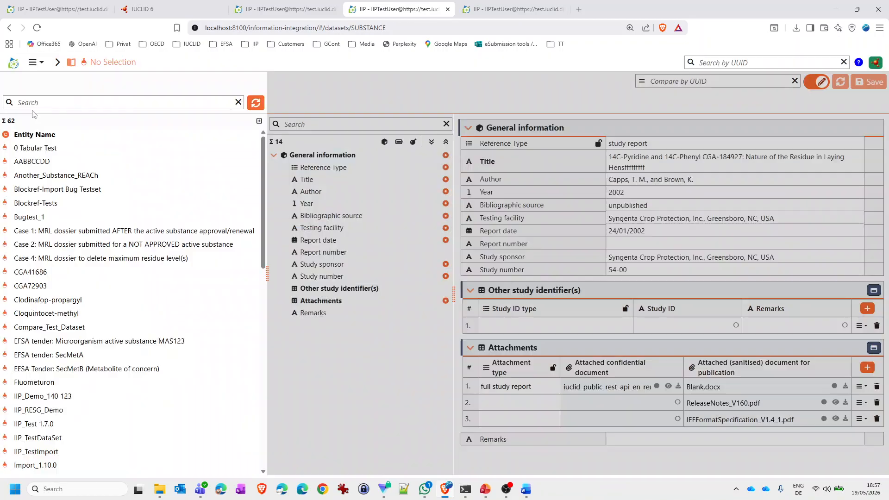
{"action": "scroll", "coordinate": [85, 324], "scroll_direction": "down", "scroll_amount": 8}
{"action": "scroll", "coordinate": [84, 360], "scroll_direction": "down", "scroll_amount": 7}
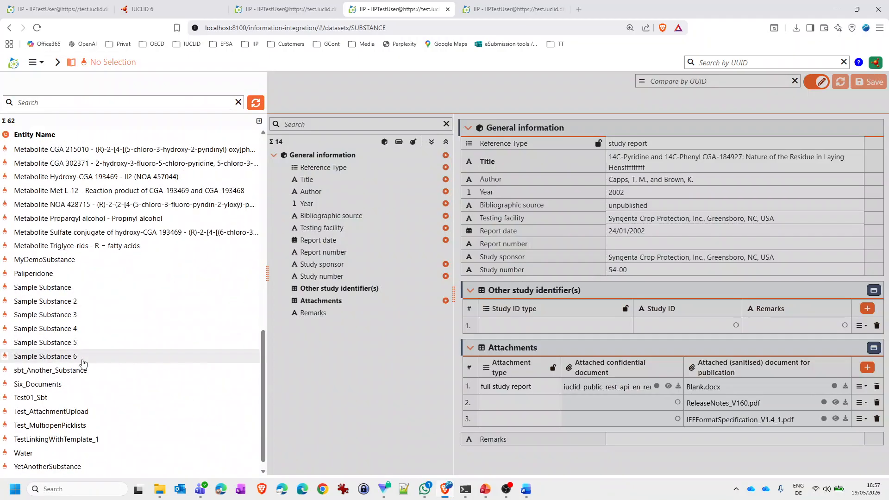
{"action": "left_click", "coordinate": [58, 468]}
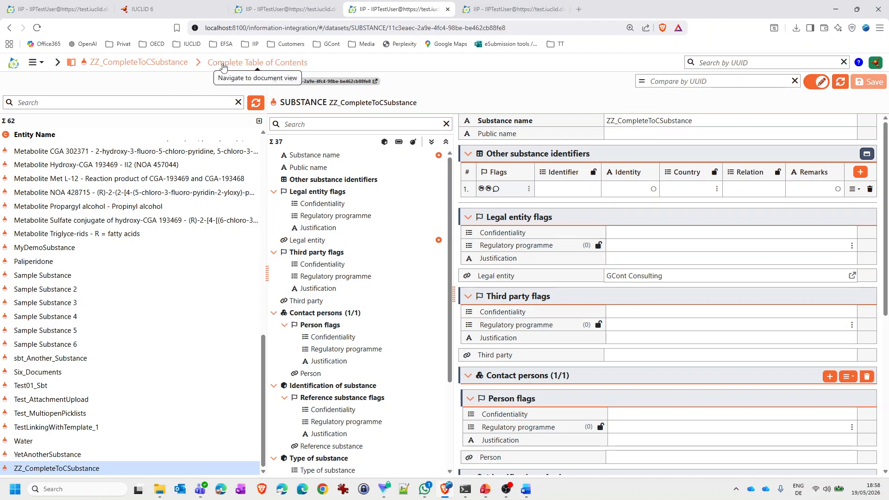
Step: Show the substance's Complete Table of Contents and display the GroupOfConstituentInTheRegisteredSubstance document, followed by AcuteToxicityDermal
{"action": "left_click", "coordinate": [222, 63]}
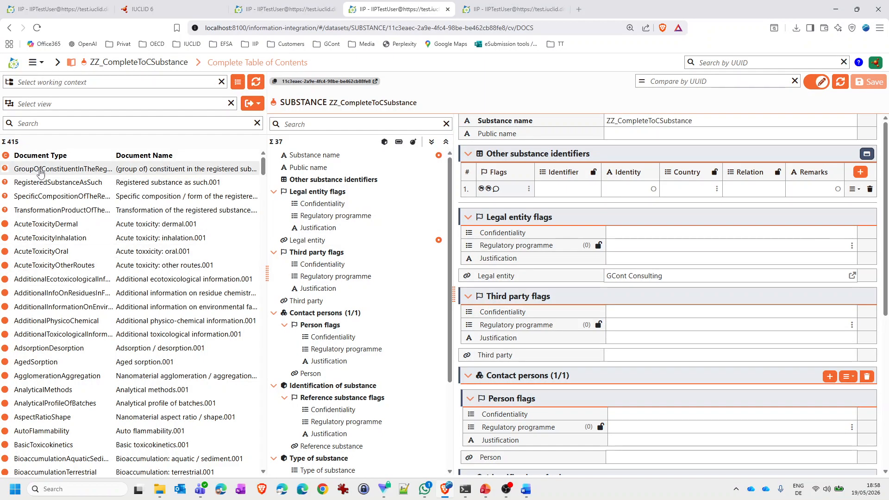
{"action": "left_click", "coordinate": [40, 171]}
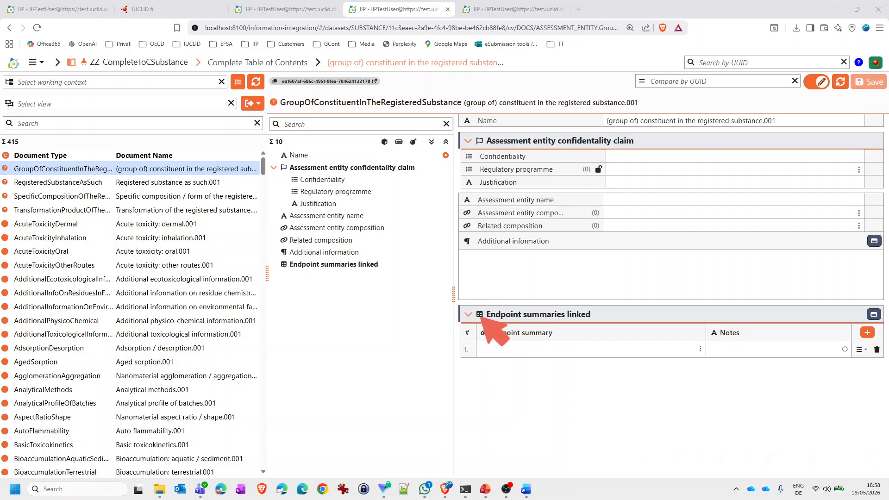
{"action": "left_click", "coordinate": [49, 225]}
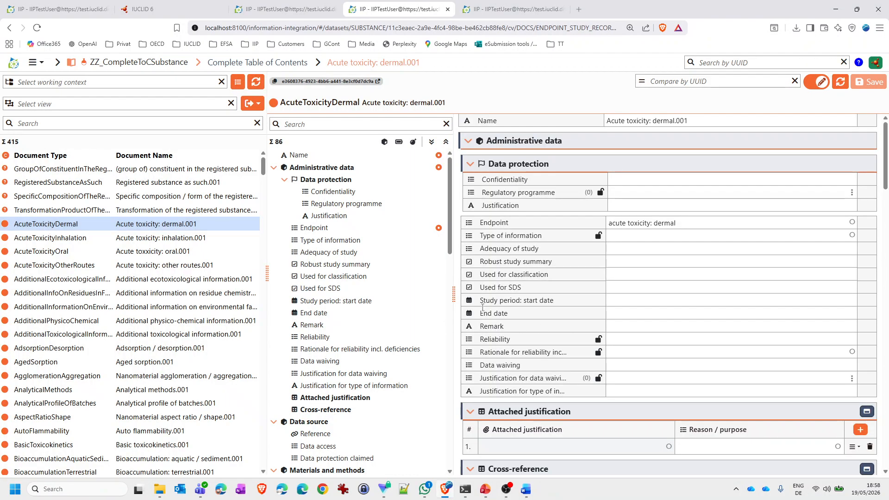
Step: Inspect the Data source and Cross-reference block details, and copy the Cross-reference identifier AdministrativeData.CrossReference
{"action": "scroll", "coordinate": [539, 372], "scroll_direction": "down", "scroll_amount": 4}
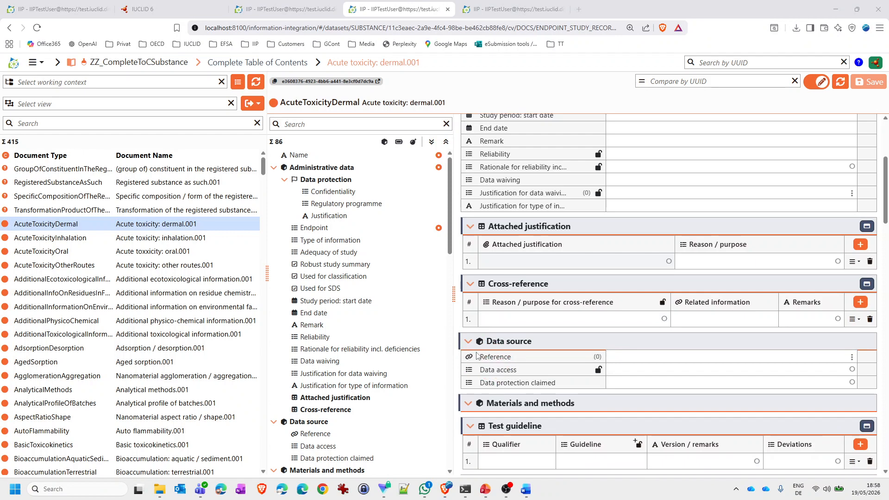
{"action": "mouse_move", "coordinate": [480, 346]}
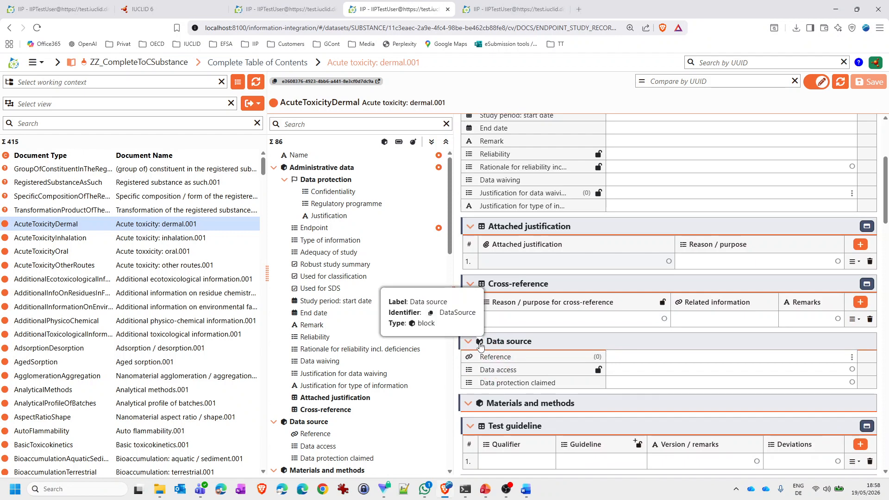
{"action": "mouse_move", "coordinate": [482, 284]}
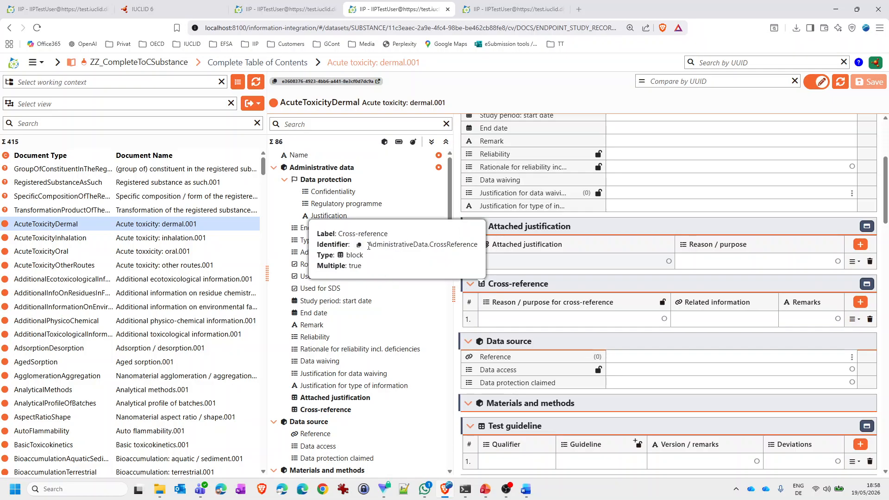
{"action": "left_click_drag", "start_coordinate": [368, 246], "coordinate": [482, 248]}
{"action": "key", "text": "ctrl+c"}
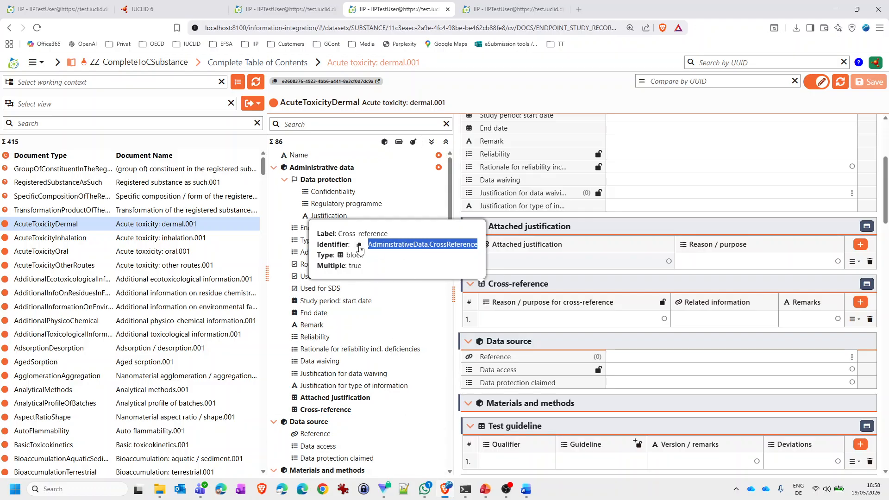
{"action": "left_click", "coordinate": [404, 489]}
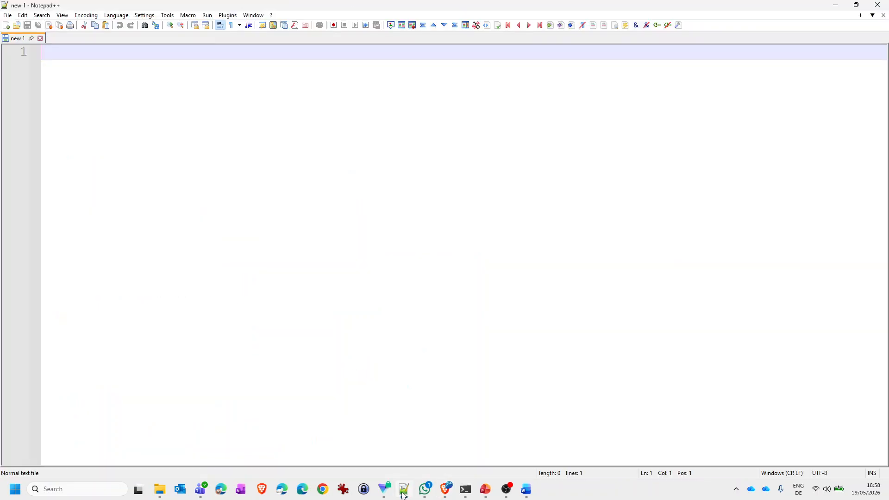
{"action": "left_click", "coordinate": [8, 16]}
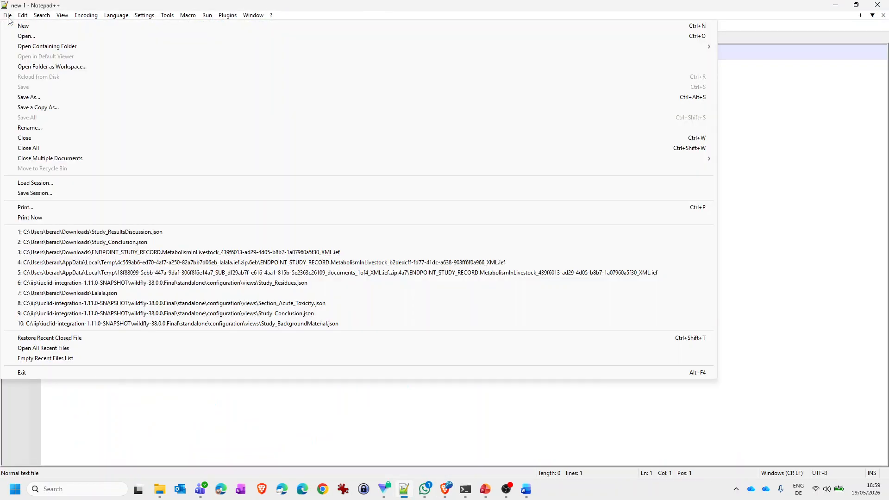
{"action": "left_click", "coordinate": [87, 233]}
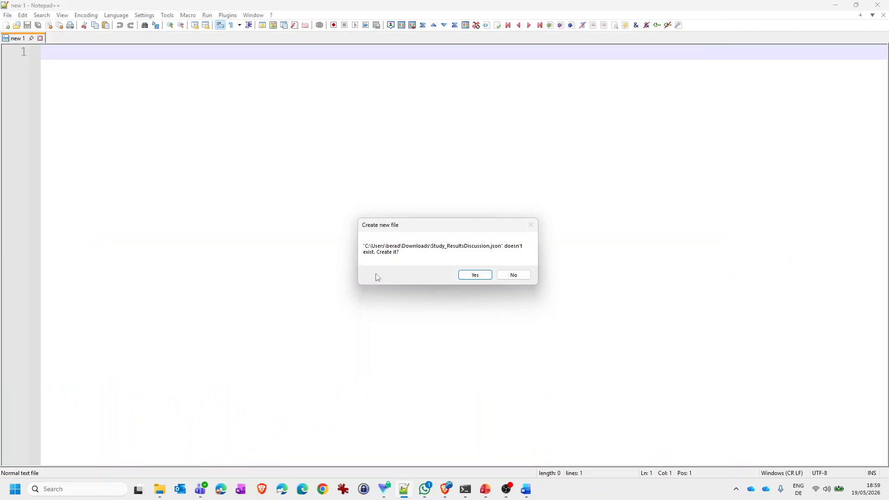
{"action": "left_click", "coordinate": [514, 276]}
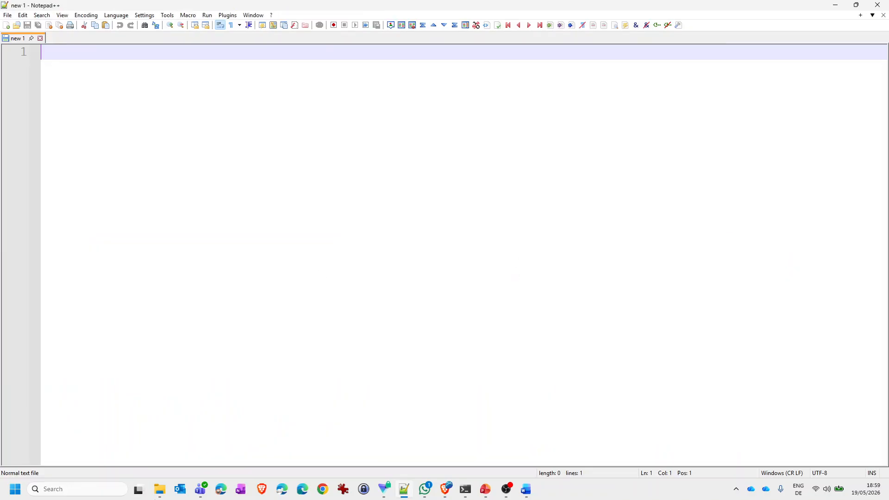
Step: Open Study_ResultsDiscussion-2.json from the Downloads folder in Notepad++ for editing
{"action": "left_click", "coordinate": [162, 490]}
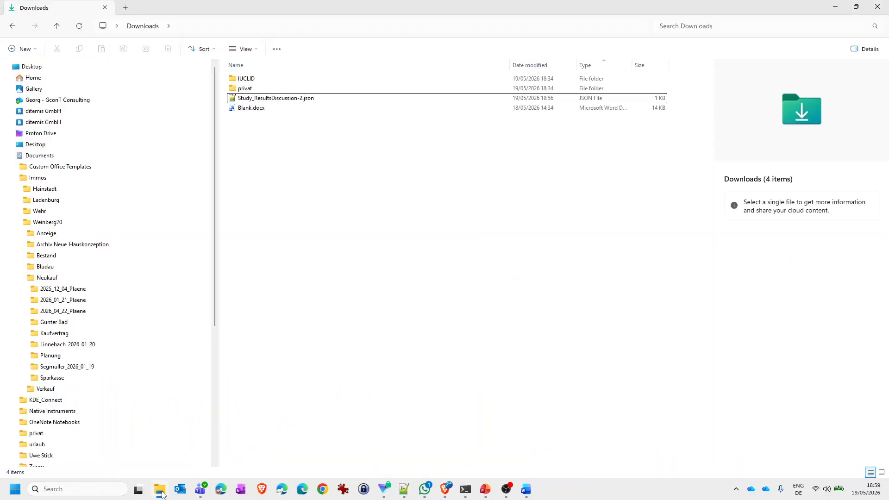
{"action": "left_click", "coordinate": [256, 99]}
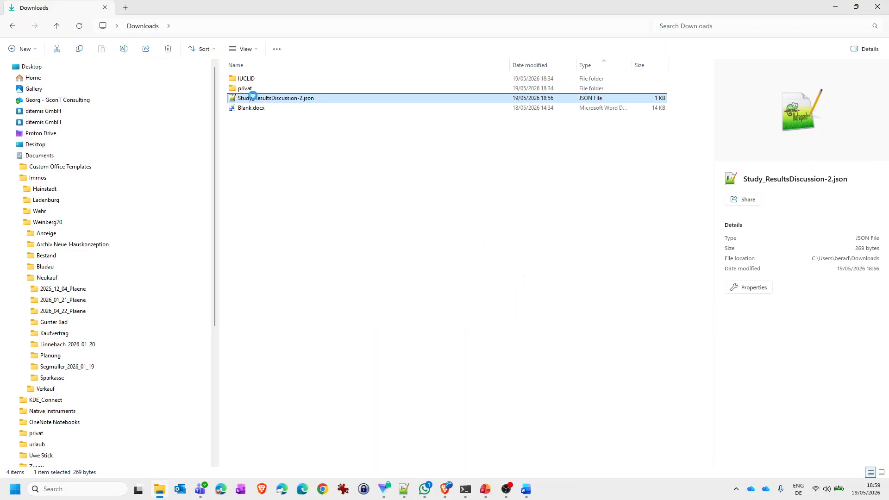
{"action": "right_click", "coordinate": [256, 98]}
{"action": "left_click", "coordinate": [295, 125]}
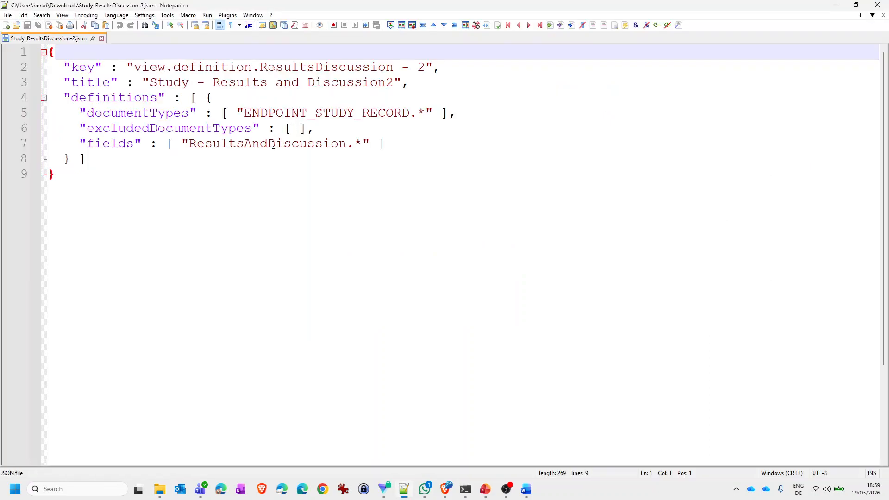
Step: Replace the ResultsAndDiscussion.* entry in the view definition's fields list with AdministrativeData.CrossReference.*
{"action": "left_click_drag", "start_coordinate": [361, 145], "coordinate": [188, 144]}
{"action": "key", "text": "ctrl+v"}
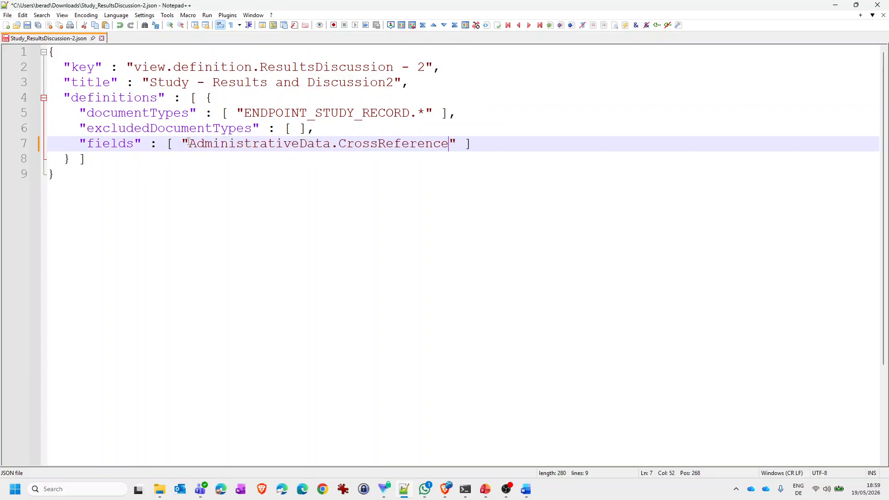
{"action": "type", "text": ".*"}
Step: Highlight the ENDPOINT_STUDY_RECORD.* document type, review the fields entry, and switch back to the AcuteToxicityDermal document in the browser
{"action": "left_click_drag", "start_coordinate": [244, 113], "coordinate": [424, 112]}
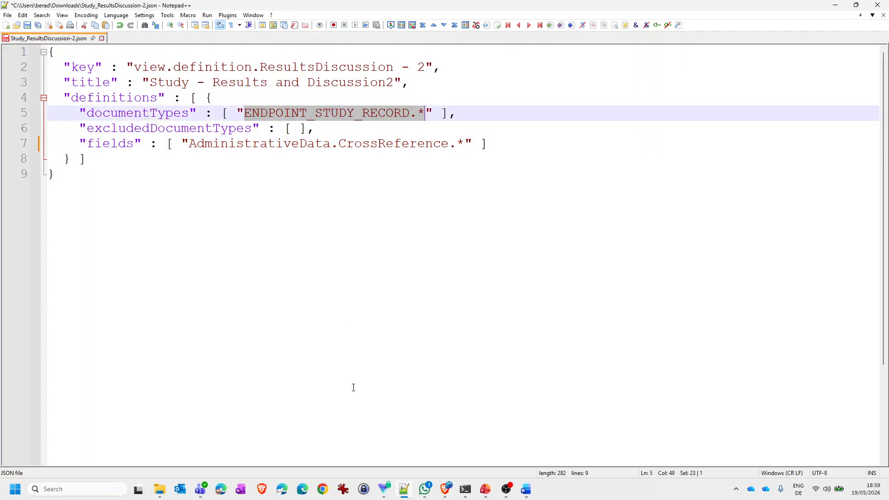
{"action": "mouse_move", "coordinate": [446, 491]}
{"action": "left_click", "coordinate": [148, 111]}
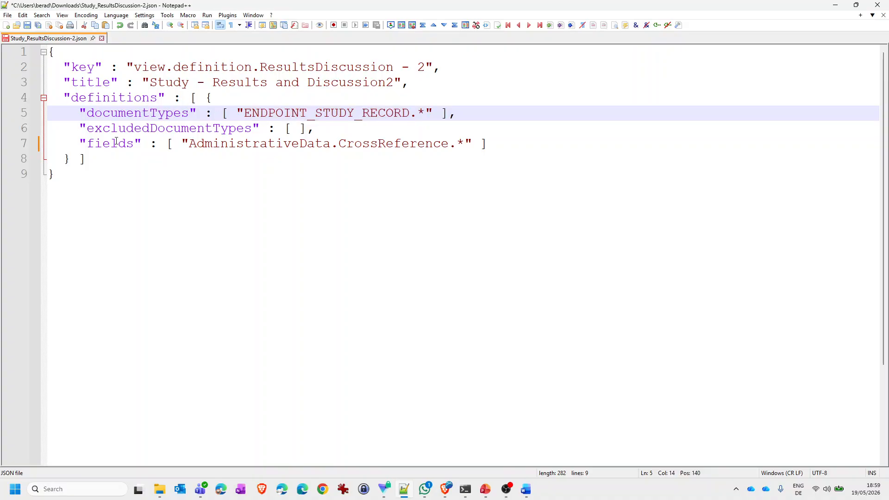
{"action": "left_click", "coordinate": [203, 145]}
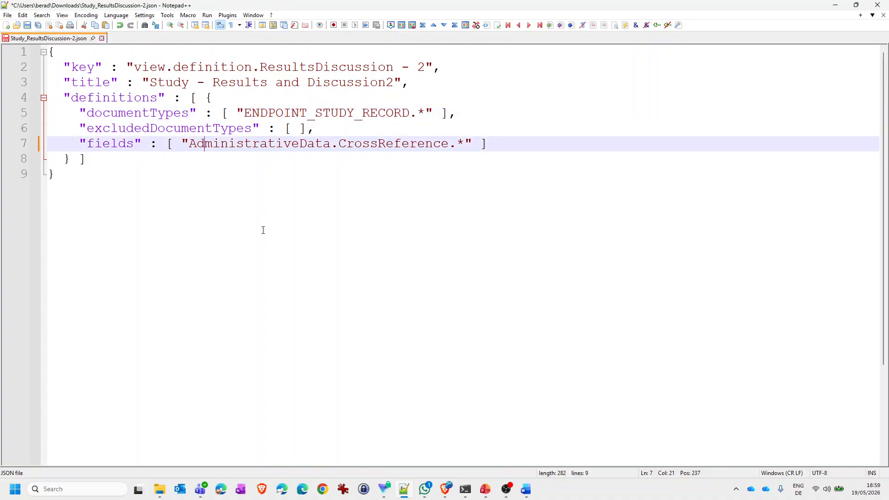
{"action": "left_click", "coordinate": [447, 493]}
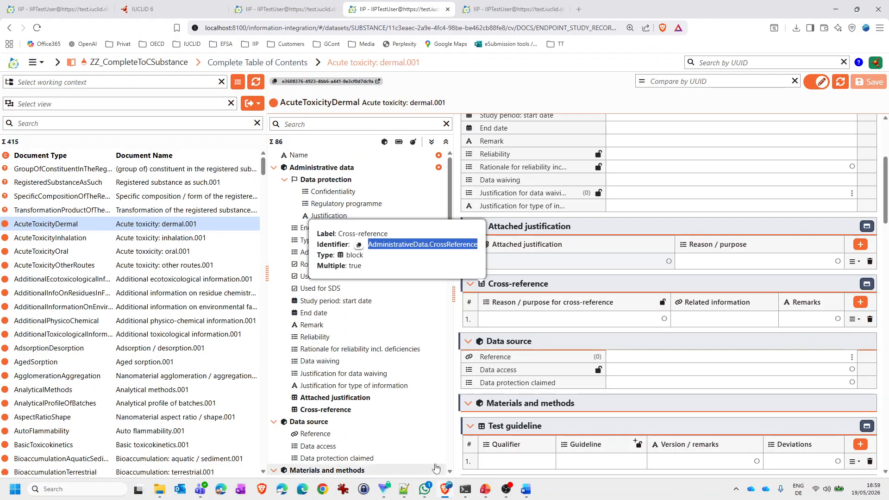
Step: Copy the document type identifier ENDPOINT_STUDY_RECORD.AcuteToxicityDermal from the AcuteToxicityDermal document's type information
{"action": "left_click", "coordinate": [275, 106]}
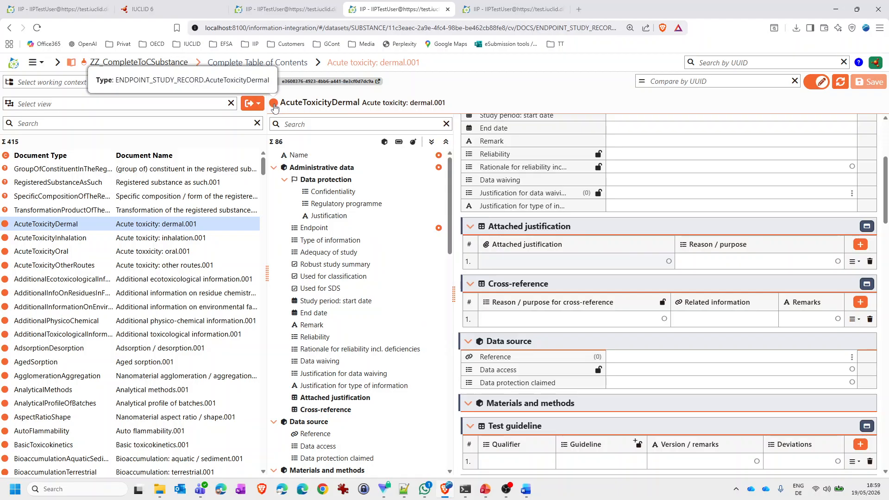
{"action": "left_click", "coordinate": [286, 117]}
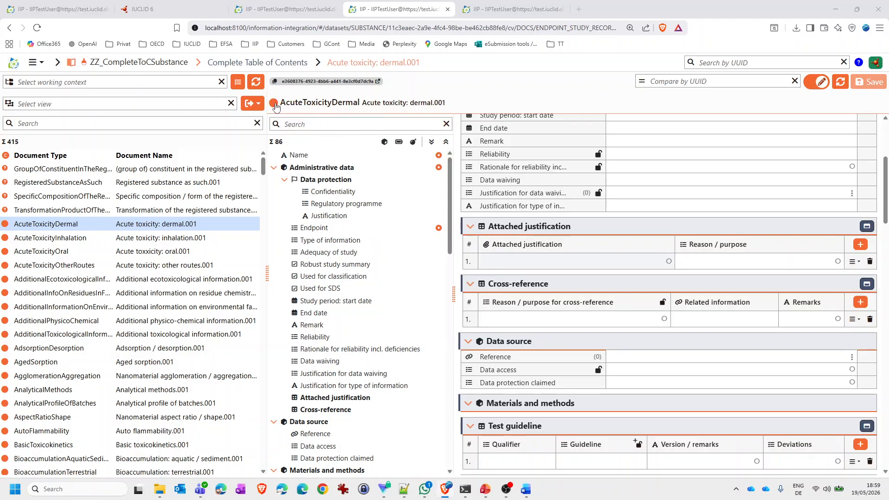
{"action": "mouse_move", "coordinate": [275, 106]}
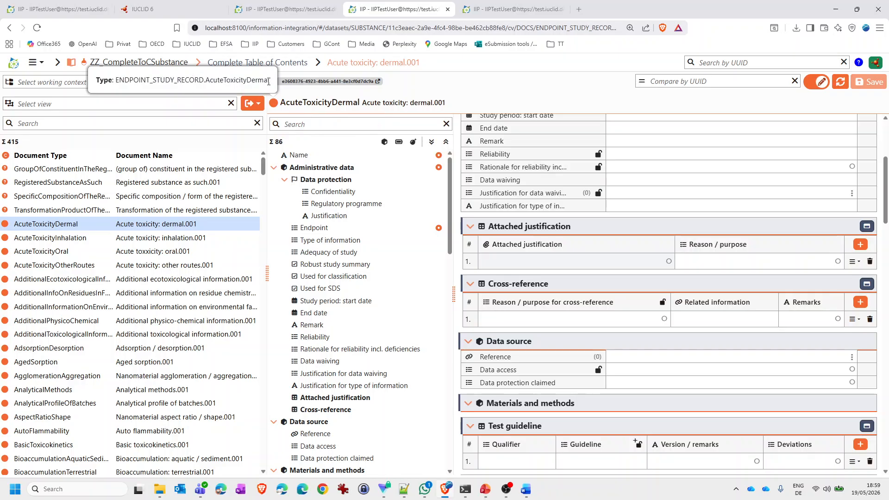
{"action": "left_click_drag", "start_coordinate": [270, 82], "coordinate": [115, 91]}
{"action": "key", "text": "ctrl+c"}
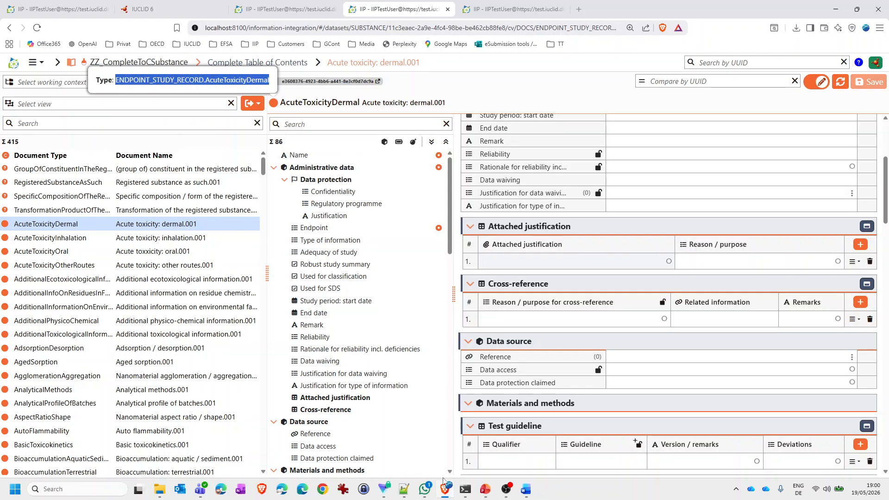
Step: Switch to Notepad++ and replace the documentTypes entry in Study_ResultsDiscussion-2.json with ENDPOINT_STUDY_RECORD.AcuteToxicityDermal
{"action": "left_click", "coordinate": [404, 489]}
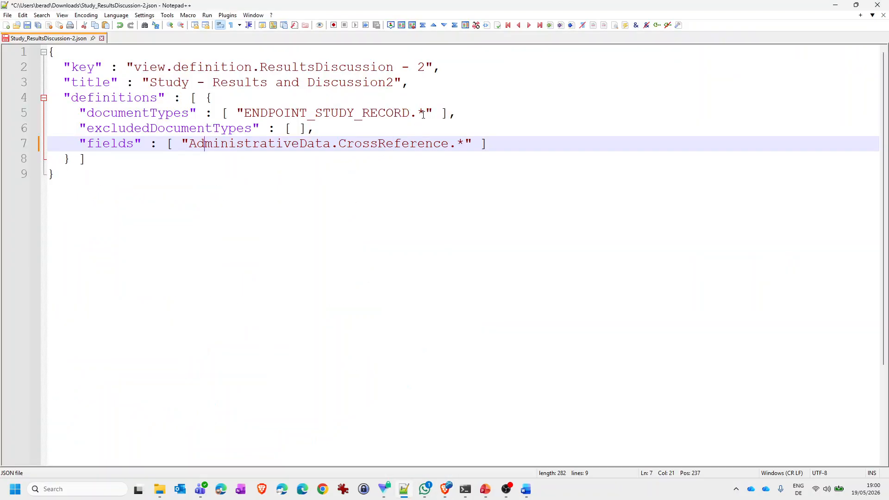
{"action": "left_click_drag", "start_coordinate": [423, 114], "coordinate": [243, 115]}
{"action": "key", "text": "ctrl+v"}
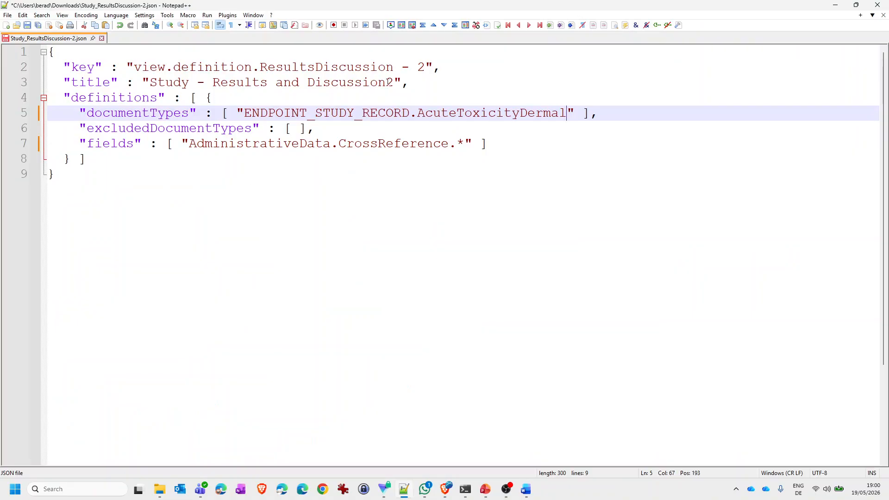
{"action": "left_click_drag", "start_coordinate": [393, 82], "coordinate": [151, 88]}
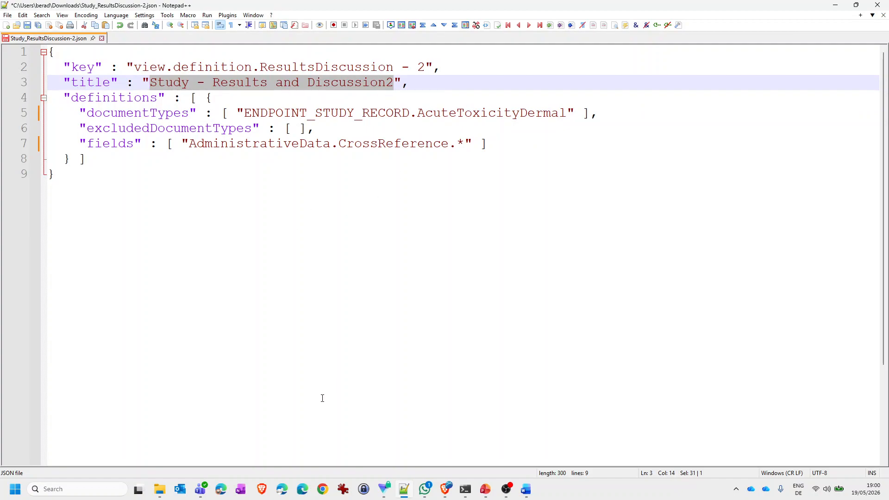
Step: Return to the dermal toxicity document in the browser and examine the Effect levels block's identifier and the document's field outline
{"action": "left_click", "coordinate": [448, 494]}
{"action": "scroll", "coordinate": [507, 349], "scroll_direction": "down", "scroll_amount": 15}
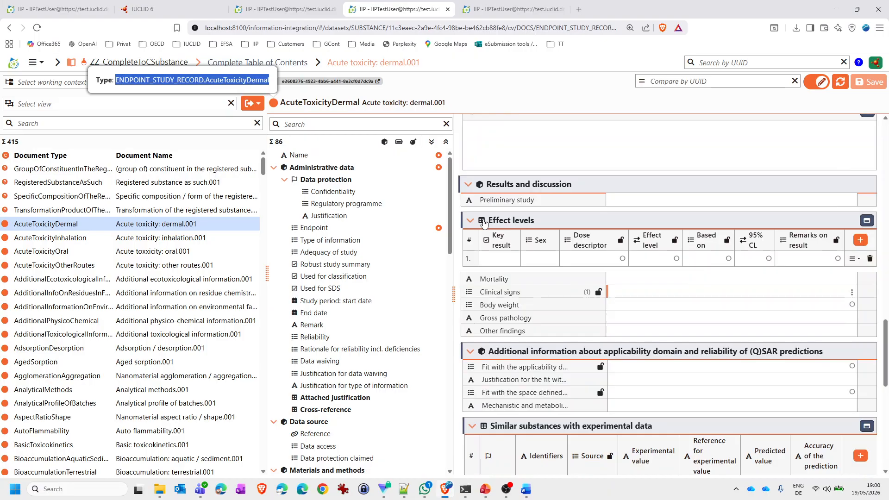
{"action": "mouse_move", "coordinate": [482, 224]}
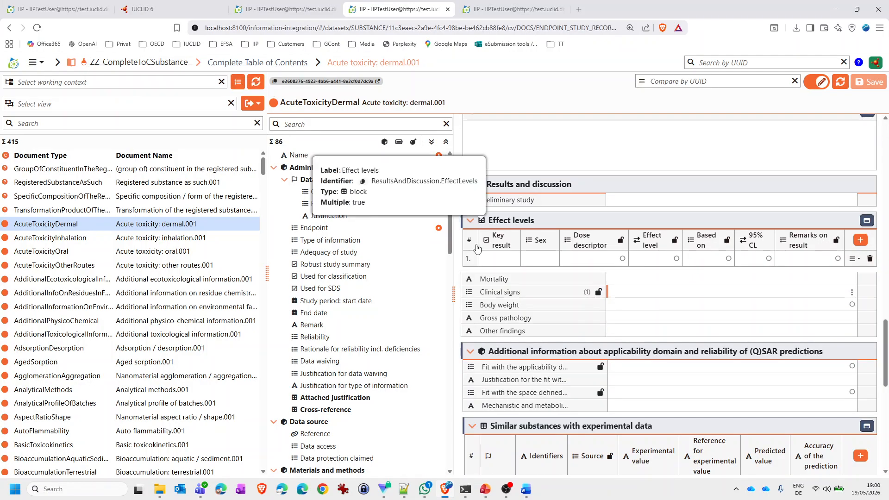
{"action": "mouse_move", "coordinate": [487, 245]}
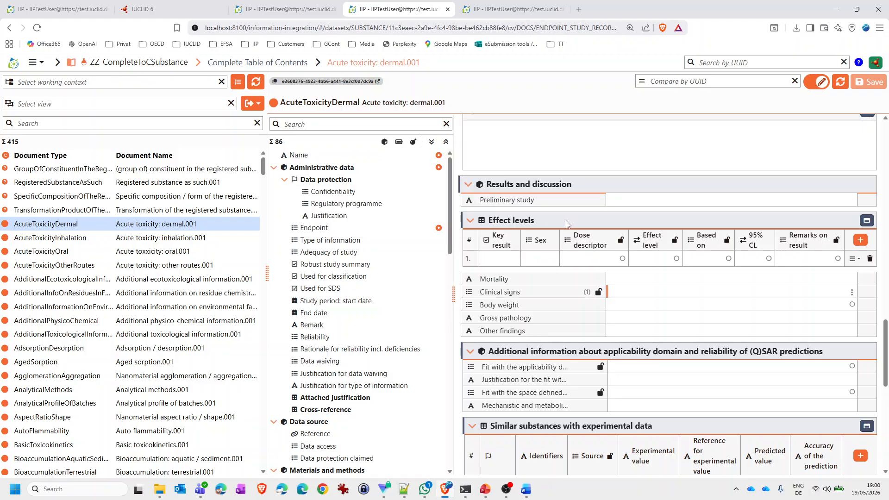
{"action": "scroll", "coordinate": [379, 294], "scroll_direction": "down", "scroll_amount": 8}
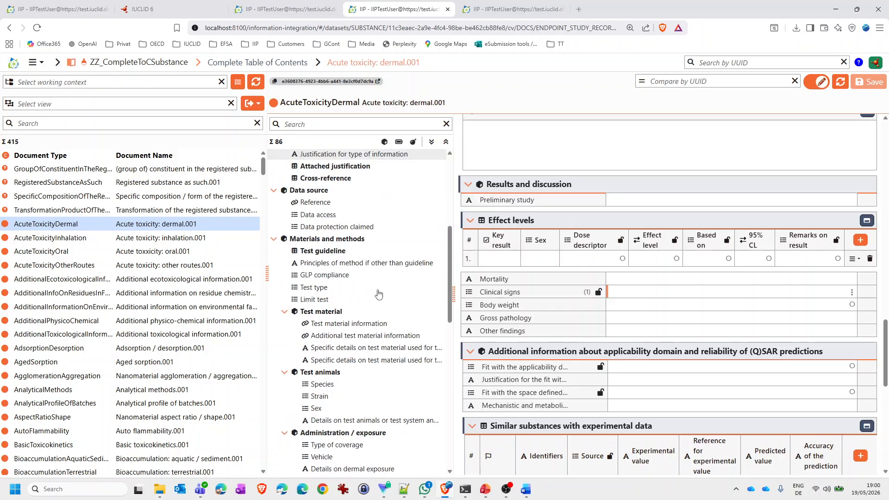
{"action": "scroll", "coordinate": [378, 294], "scroll_direction": "down", "scroll_amount": 8}
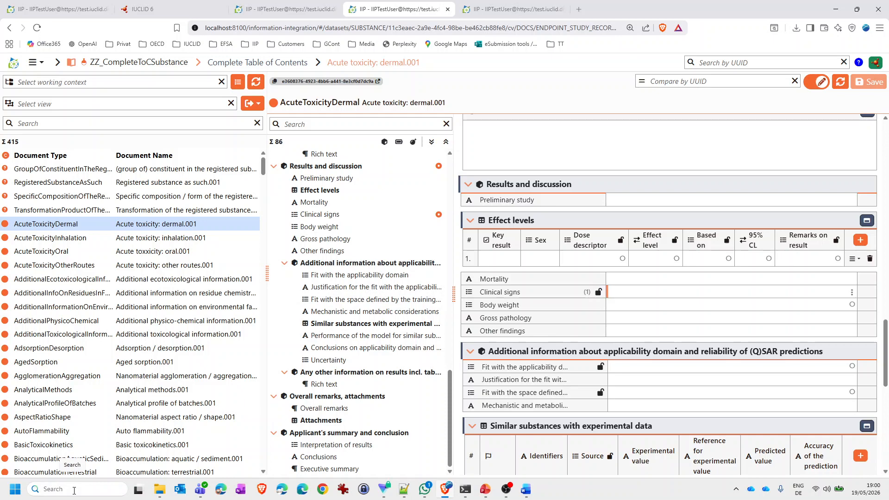
{"action": "mouse_move", "coordinate": [446, 489]}
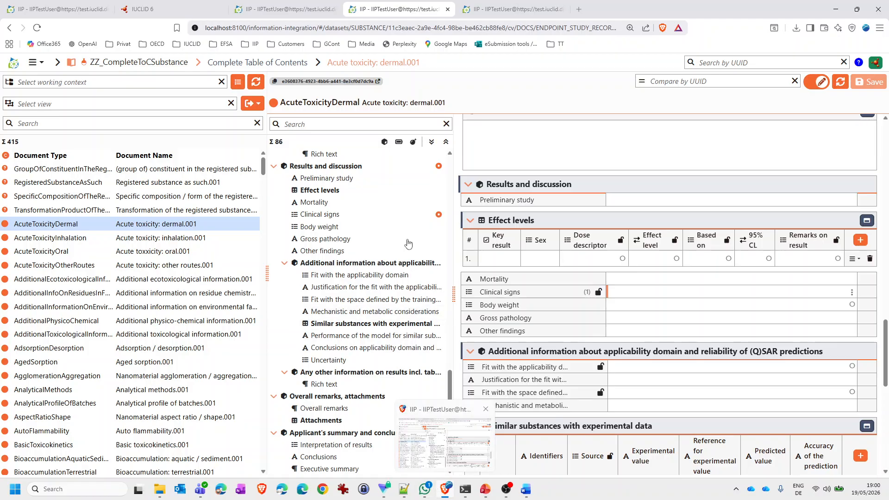
Step: Go to the admin page and review the user-defined custom views and the content of Study_ResultsDiscussion-2.json
{"action": "left_click", "coordinate": [81, 14]}
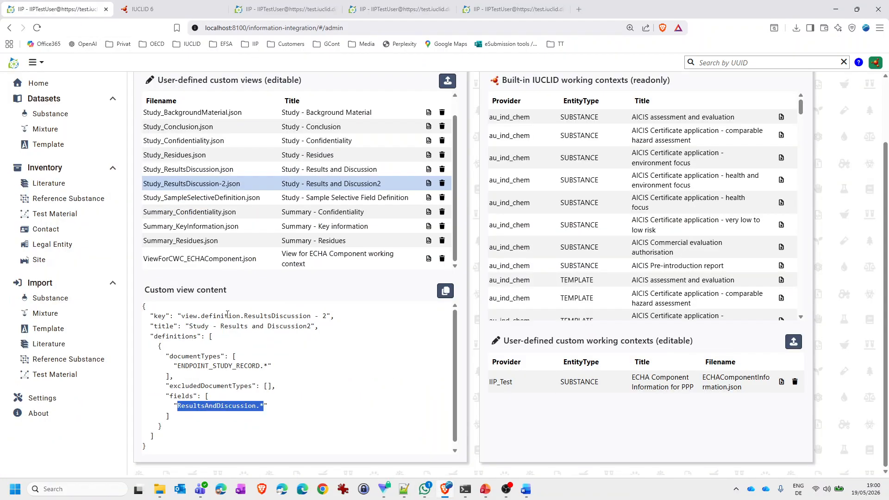
{"action": "left_click", "coordinate": [309, 417]}
{"action": "scroll", "coordinate": [287, 170], "scroll_direction": "up", "scroll_amount": 1}
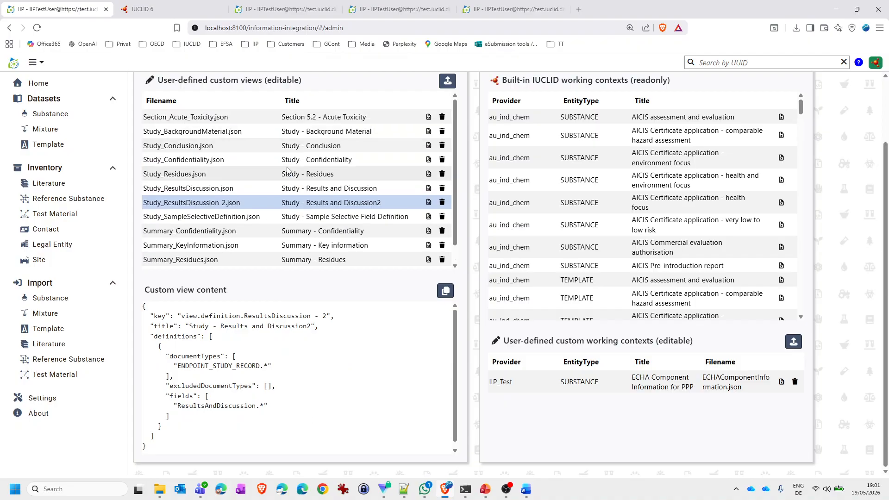
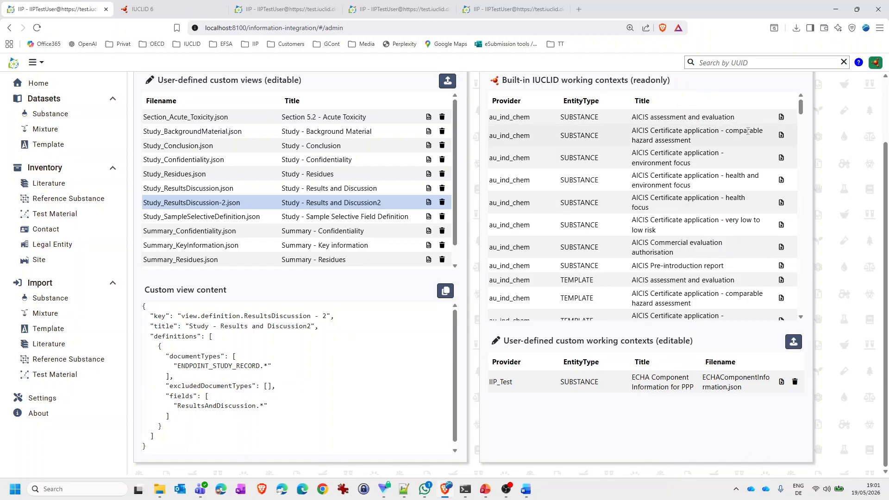
Step: Export the built-in core working context Complete Working Context (Mixture) to Downloads as COMPLETE.MIXTURE.workingctx.xlsx
{"action": "left_click_drag", "start_coordinate": [802, 114], "coordinate": [798, 300]}
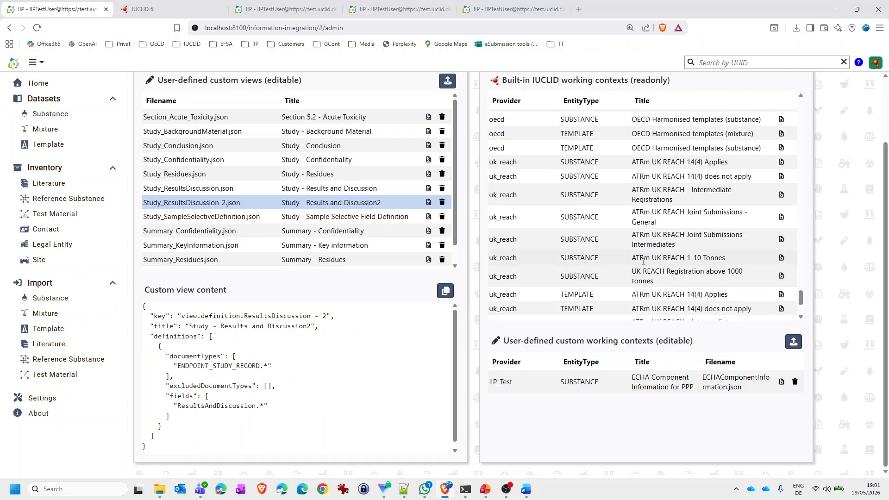
{"action": "scroll", "coordinate": [604, 235], "scroll_direction": "up", "scroll_amount": 4}
{"action": "scroll", "coordinate": [604, 235], "scroll_direction": "up", "scroll_amount": 6}
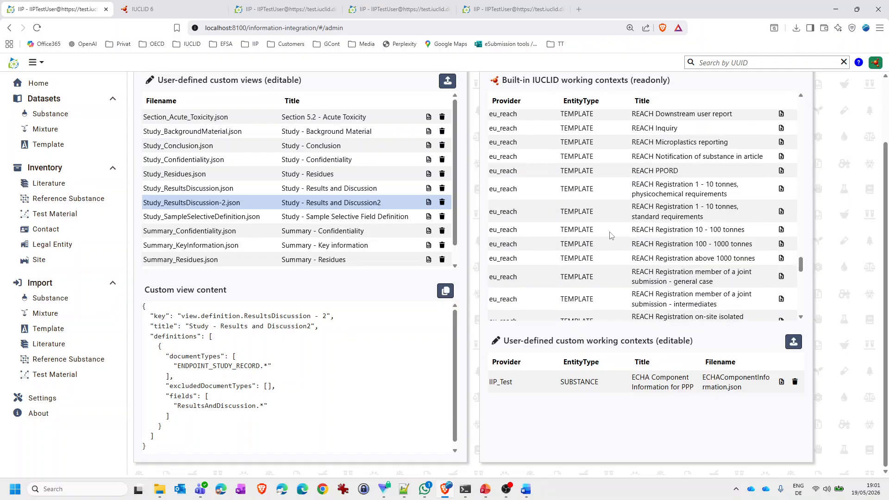
{"action": "scroll", "coordinate": [660, 216], "scroll_direction": "up", "scroll_amount": 10}
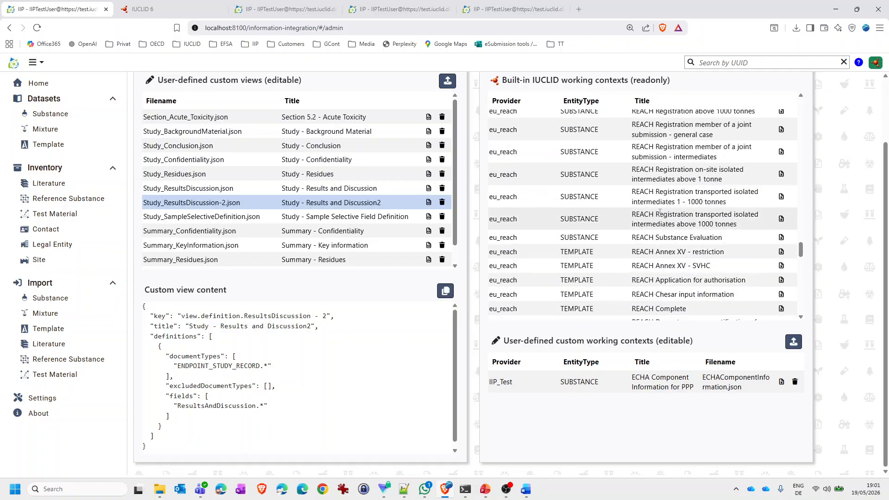
{"action": "scroll", "coordinate": [658, 217], "scroll_direction": "up", "scroll_amount": 3}
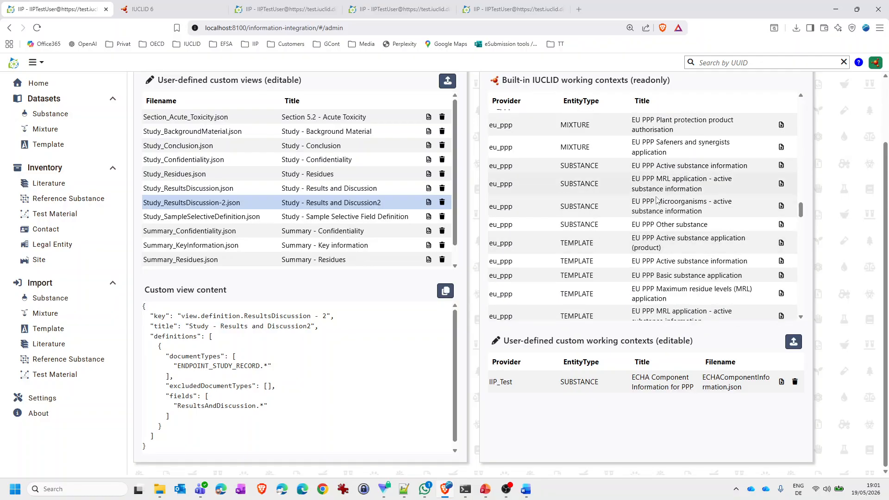
{"action": "scroll", "coordinate": [657, 162], "scroll_direction": "up", "scroll_amount": 8}
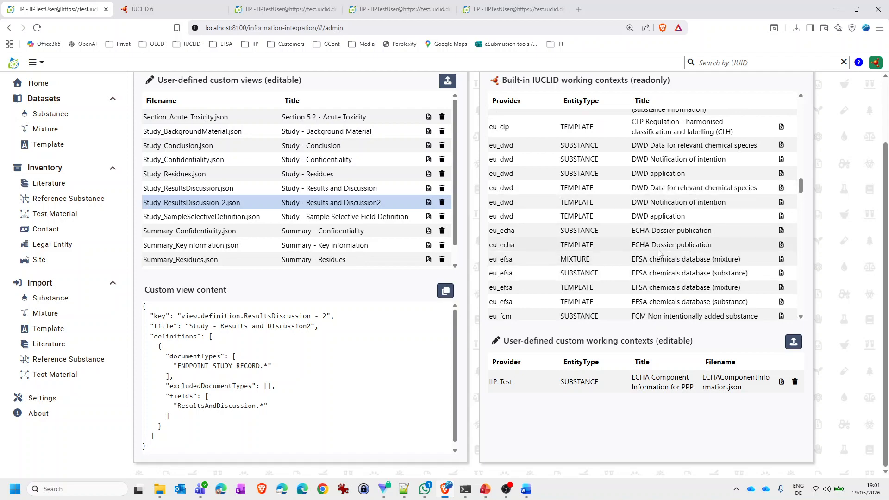
{"action": "scroll", "coordinate": [648, 209], "scroll_direction": "up", "scroll_amount": 10}
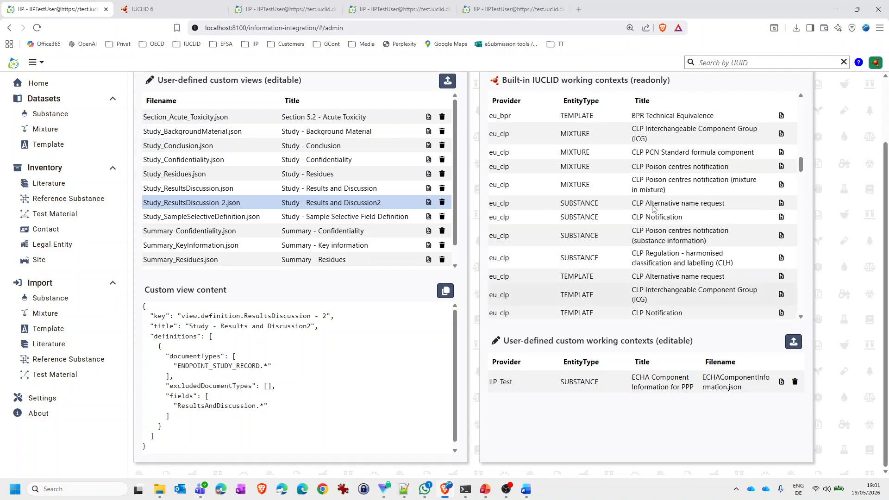
{"action": "scroll", "coordinate": [653, 205], "scroll_direction": "up", "scroll_amount": 10}
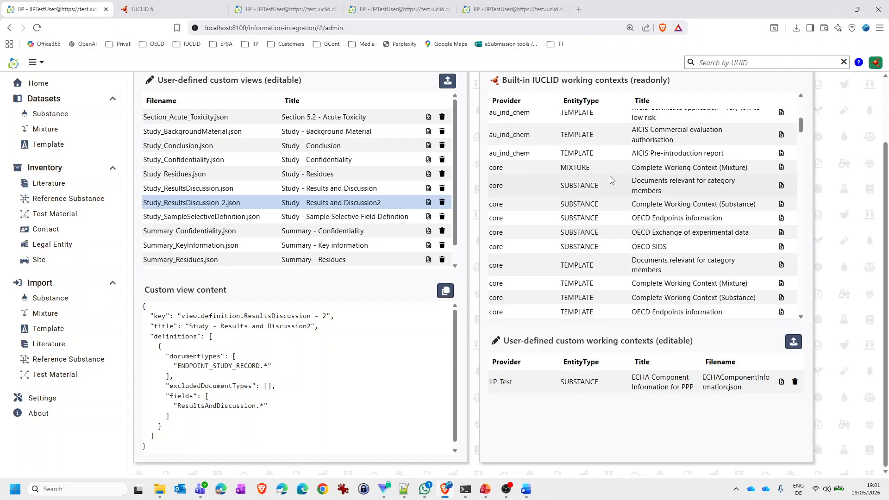
{"action": "left_click", "coordinate": [780, 169]}
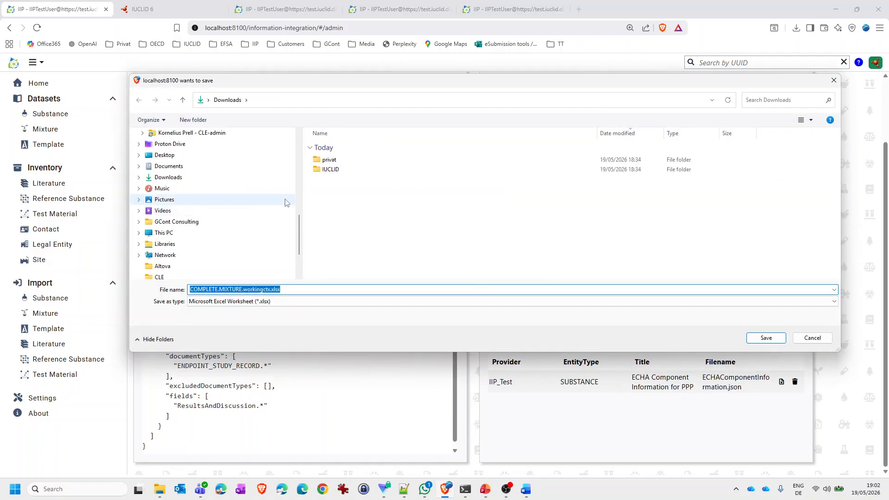
{"action": "left_click", "coordinate": [764, 339]}
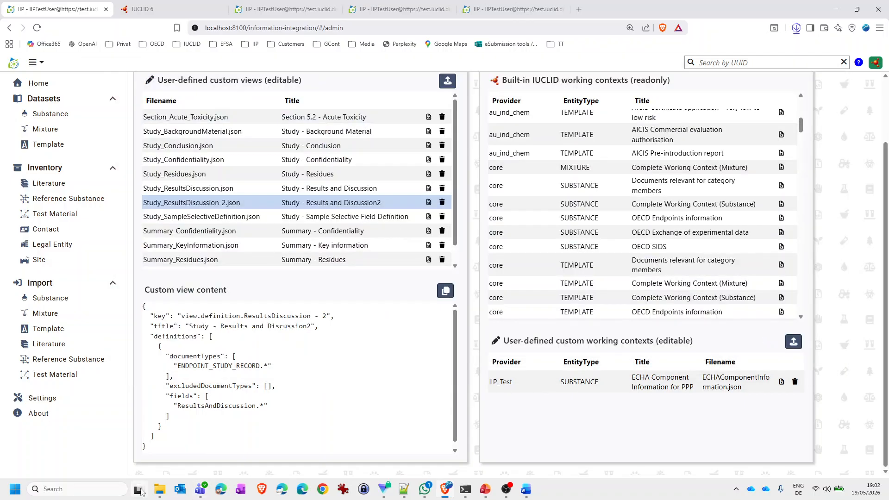
Step: Switch to File Explorer and open COMPLETE.MIXTURE.workingctx.xlsx from the Downloads folder
{"action": "left_click", "coordinate": [159, 491]}
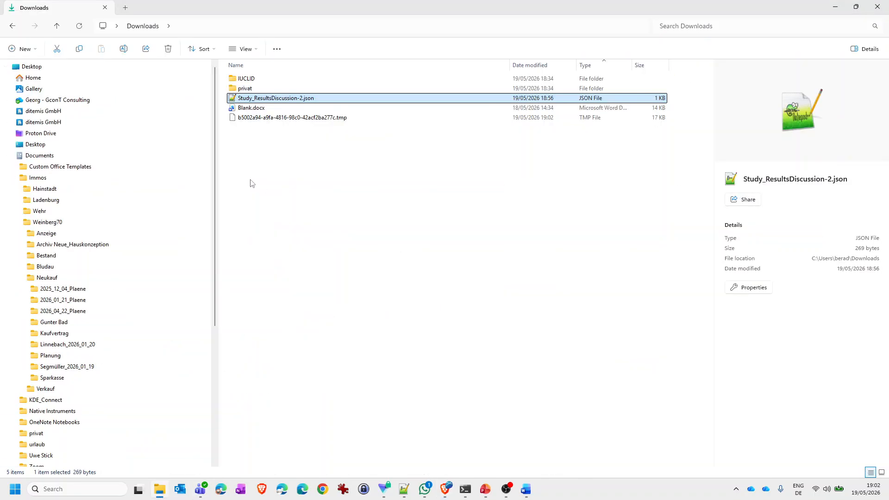
{"action": "left_click", "coordinate": [272, 162]}
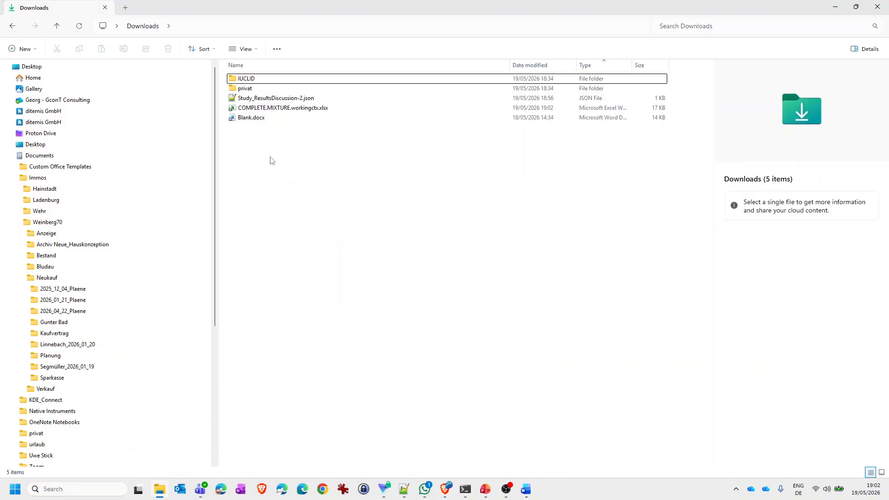
{"action": "double_click", "coordinate": [247, 108]}
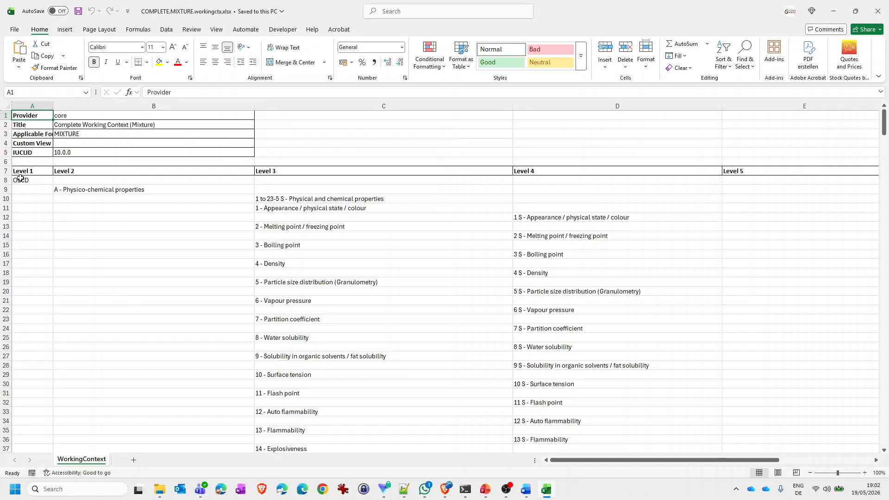
Step: Examine the exported working context's header details, its Level 1 to Level 5 section hierarchy and its Documents column
{"action": "left_click", "coordinate": [65, 187]}
{"action": "left_click", "coordinate": [288, 203]}
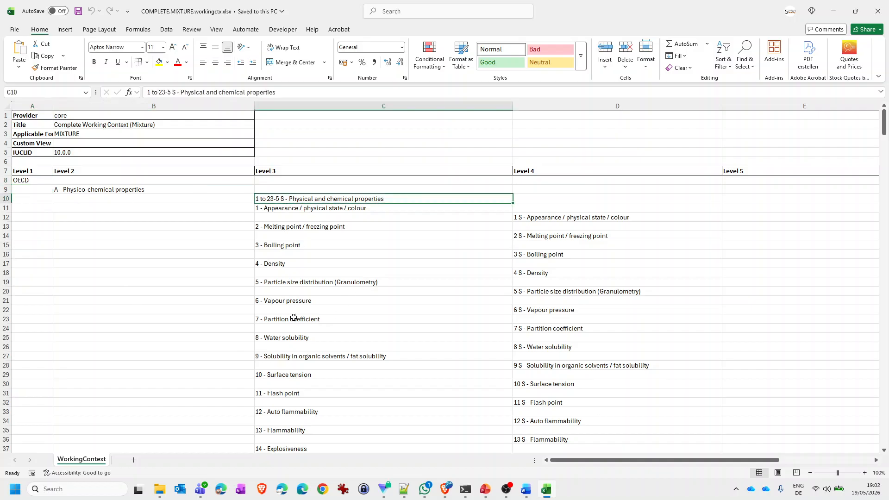
{"action": "scroll", "coordinate": [153, 298], "scroll_direction": "down", "scroll_amount": 1}
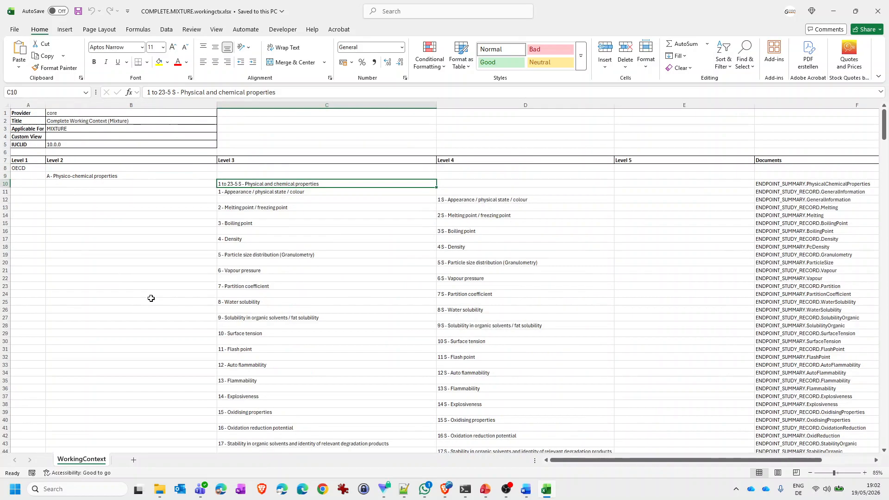
{"action": "left_click", "coordinate": [59, 119]}
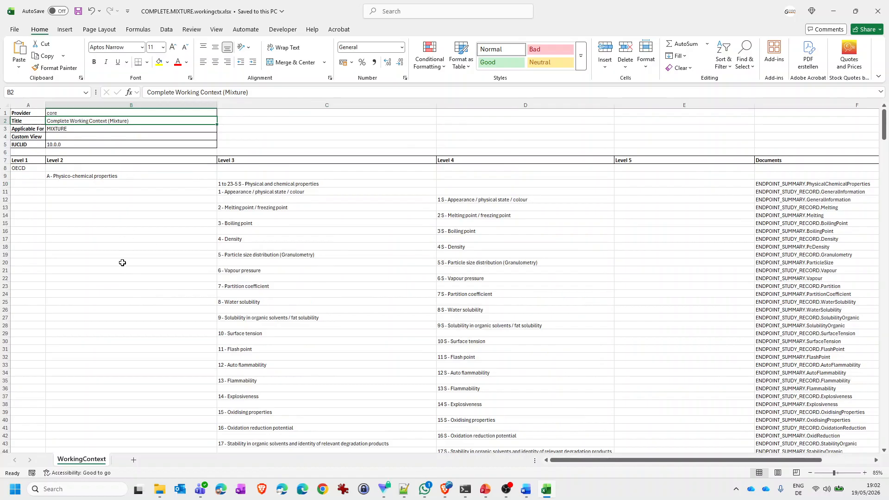
{"action": "scroll", "coordinate": [122, 262], "scroll_direction": "up", "scroll_amount": 2}
{"action": "left_click", "coordinate": [37, 170]}
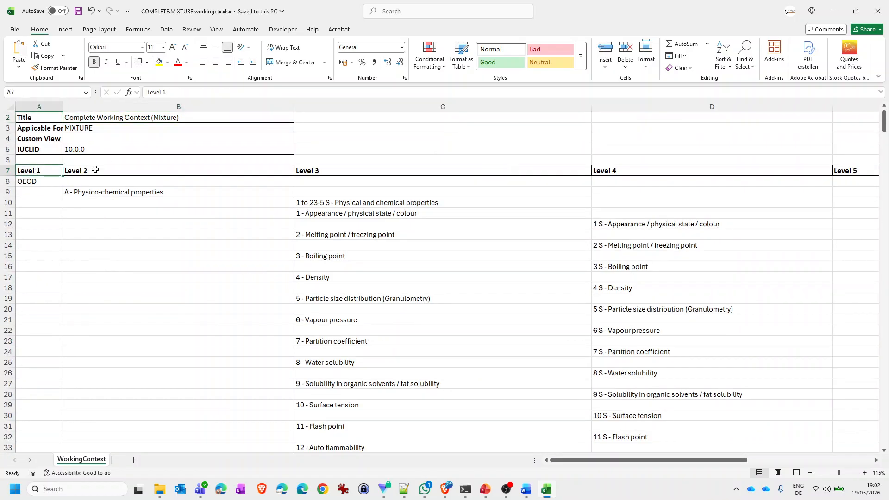
{"action": "left_click", "coordinate": [95, 170]}
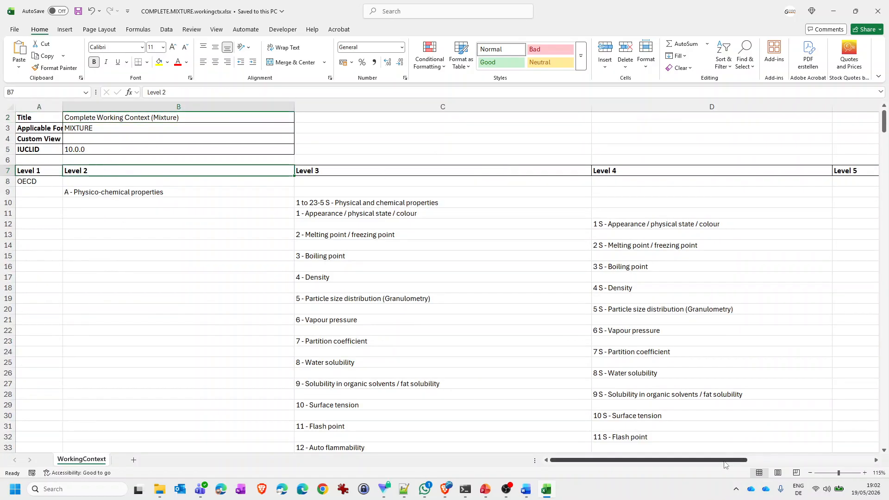
{"action": "left_click_drag", "start_coordinate": [724, 465], "coordinate": [827, 460]}
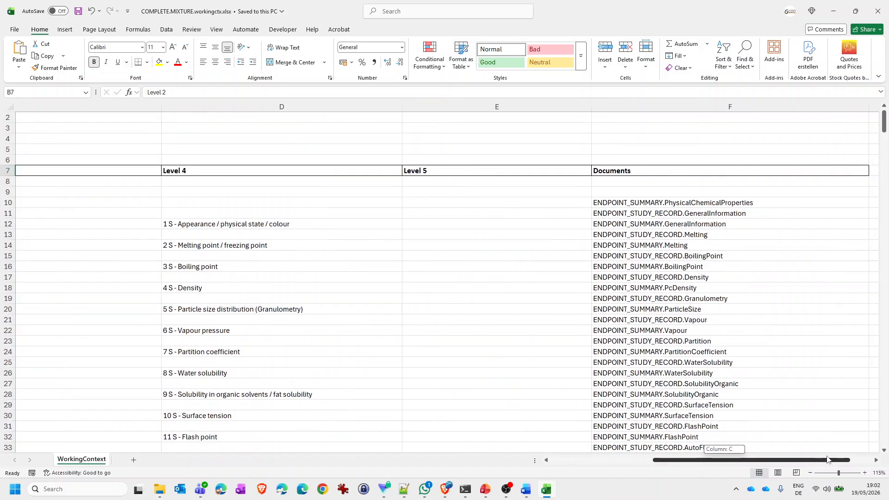
{"action": "left_click", "coordinate": [677, 106]}
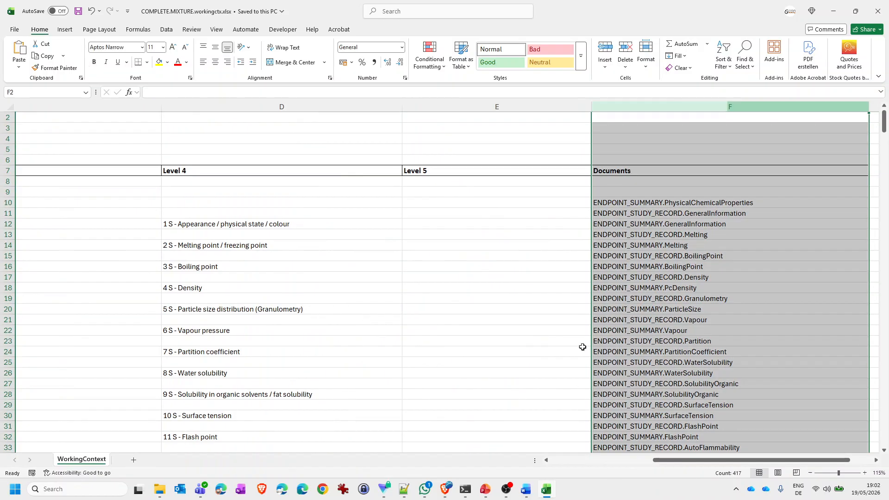
Step: Check the first Documents entry and the level columns against the built-in working contexts on the browser's admin page, returning to the workbook
{"action": "left_click", "coordinate": [617, 199]}
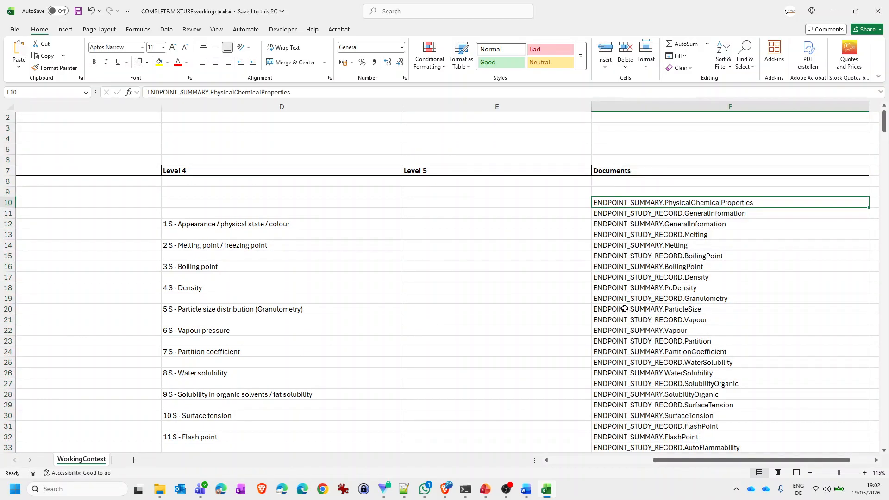
{"action": "left_click_drag", "start_coordinate": [665, 464], "coordinate": [532, 458]}
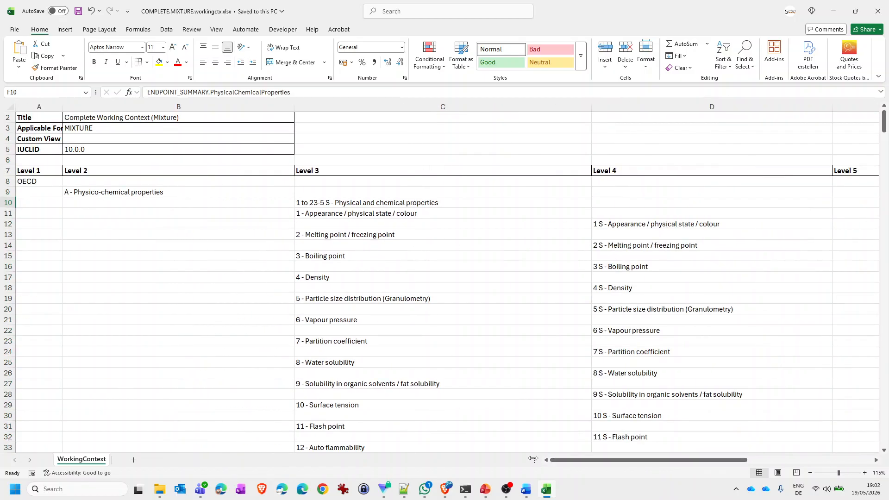
{"action": "left_click", "coordinate": [445, 489]}
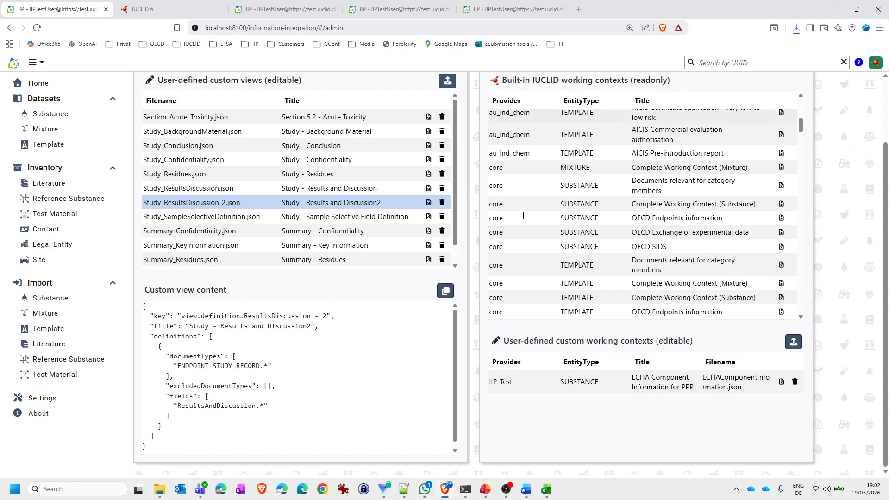
{"action": "mouse_move", "coordinate": [546, 493]}
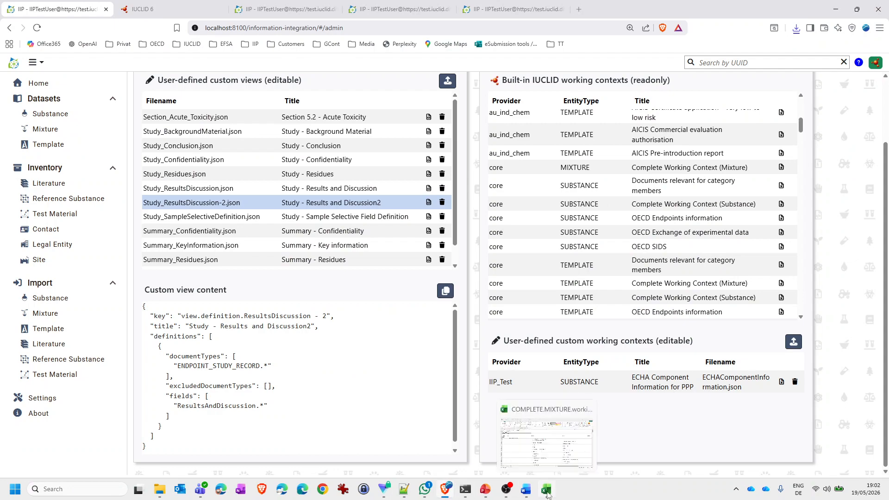
{"action": "left_click", "coordinate": [536, 442]}
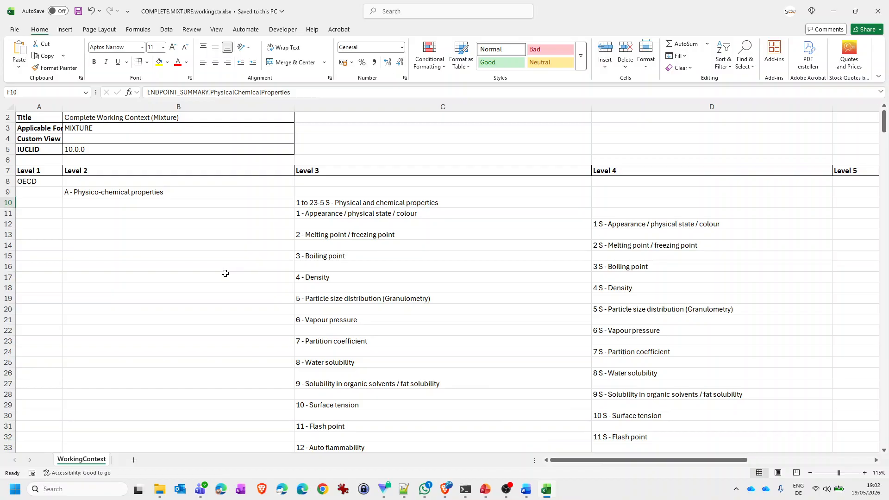
{"action": "left_click", "coordinate": [86, 116]}
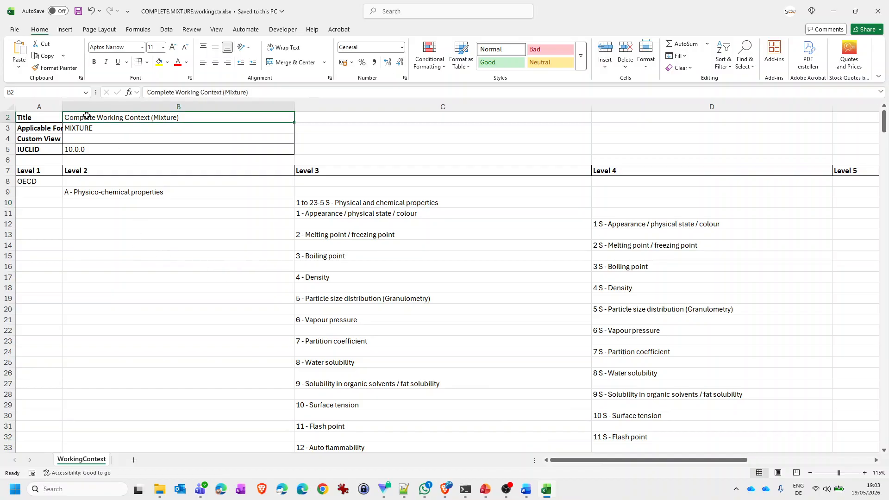
{"action": "double_click", "coordinate": [87, 116]}
{"action": "left_click_drag", "start_coordinate": [184, 116], "coordinate": [50, 114]}
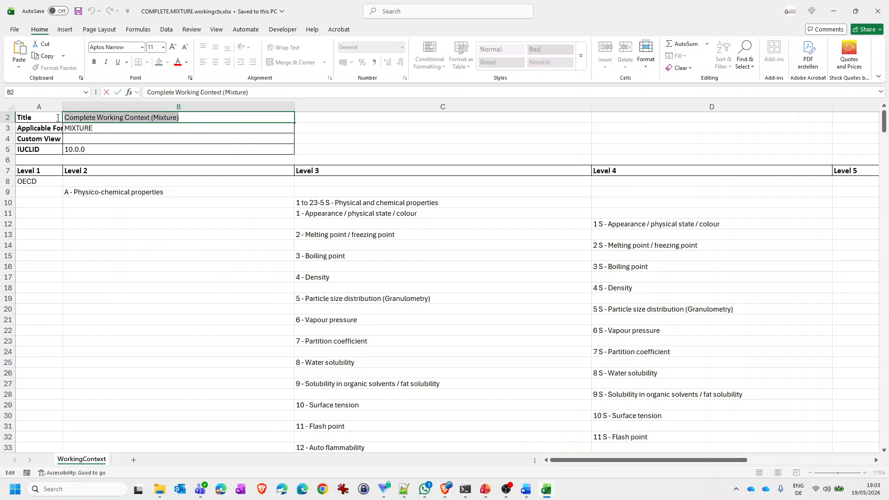
{"action": "type", "text": "I"}
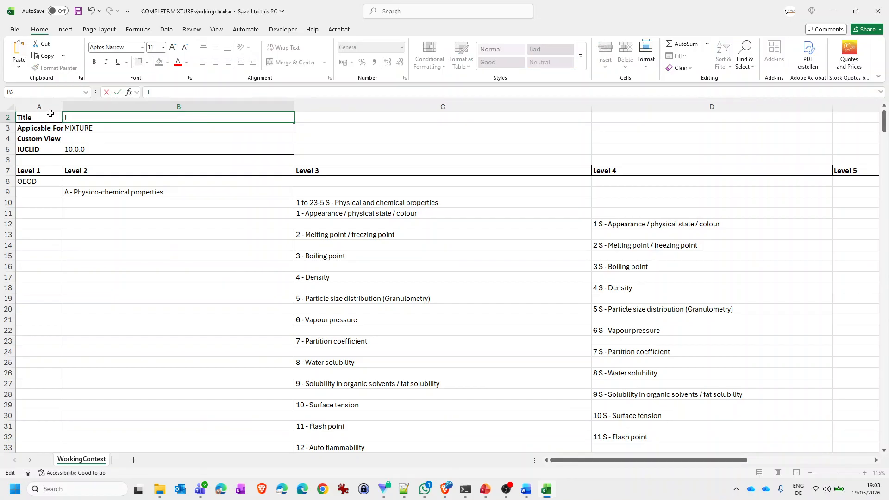
{"action": "scroll", "coordinate": [50, 113], "scroll_direction": "up", "scroll_amount": 1}
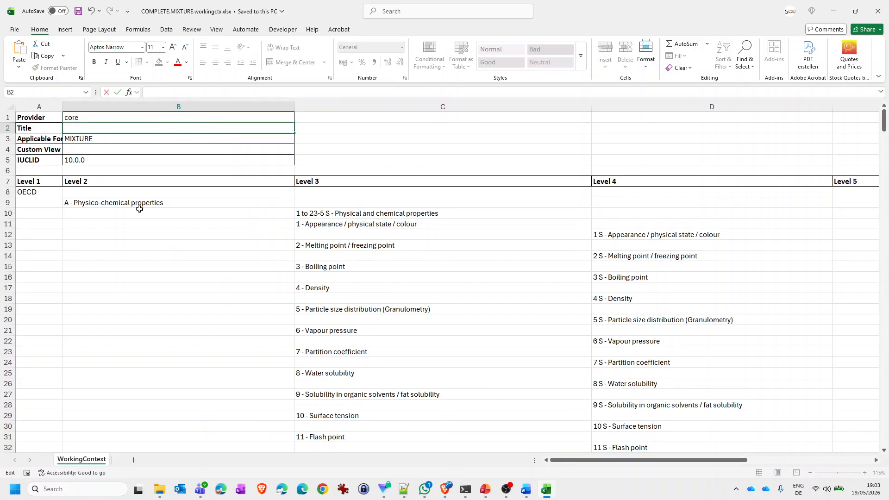
Step: Set the working context's Provider in the header to IIP Demo
{"action": "double_click", "coordinate": [86, 117]}
{"action": "left_click_drag", "start_coordinate": [86, 117], "coordinate": [58, 118]}
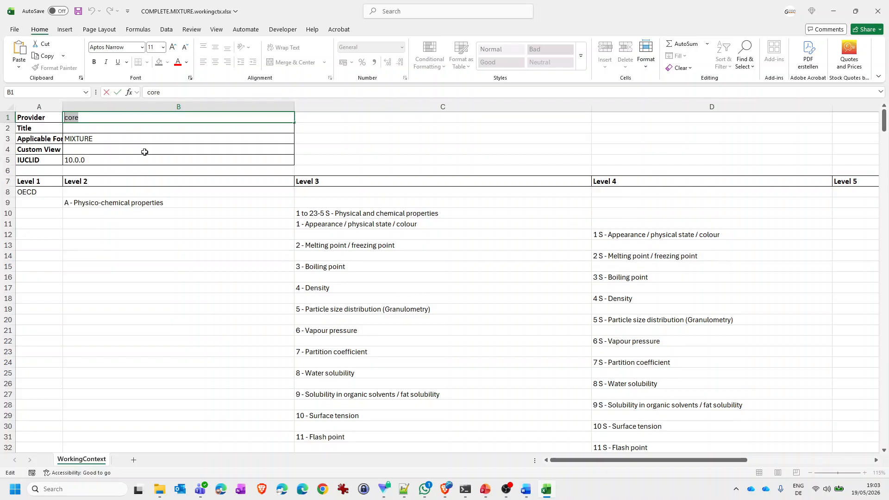
{"action": "type", "text": "IIP Dmo"}
{"action": "key", "text": "BackSpace"}
{"action": "key", "text": "BackSpace"}
{"action": "type", "text": "emo"}
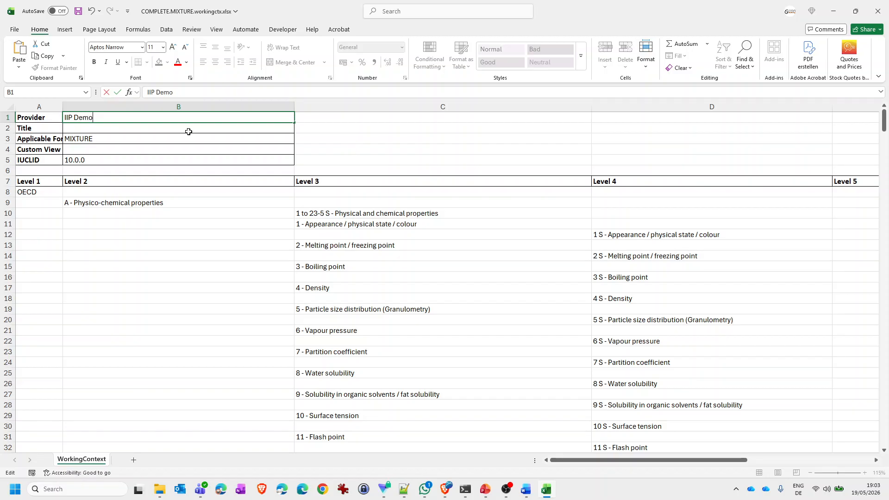
Step: Set the working context's Title in the header to Demo Title
{"action": "left_click", "coordinate": [167, 127]}
{"action": "type", "text": "D"}
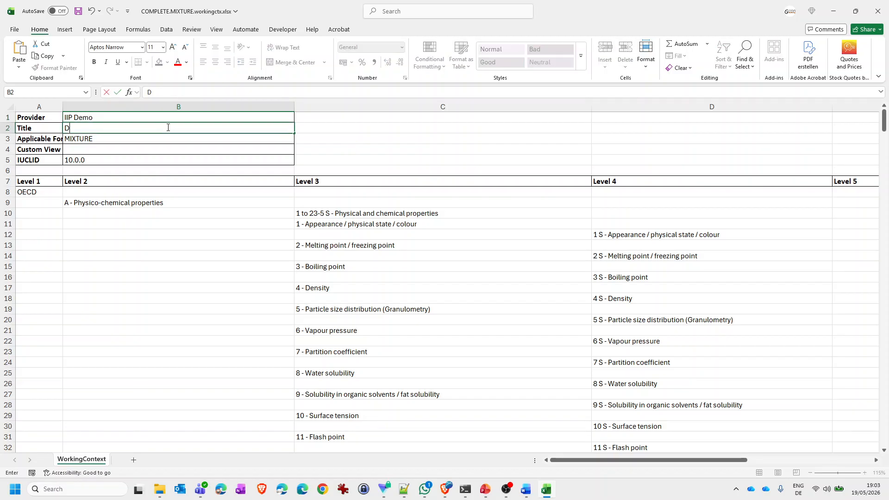
{"action": "type", "text": "emo Title"}
{"action": "left_click", "coordinate": [103, 141]}
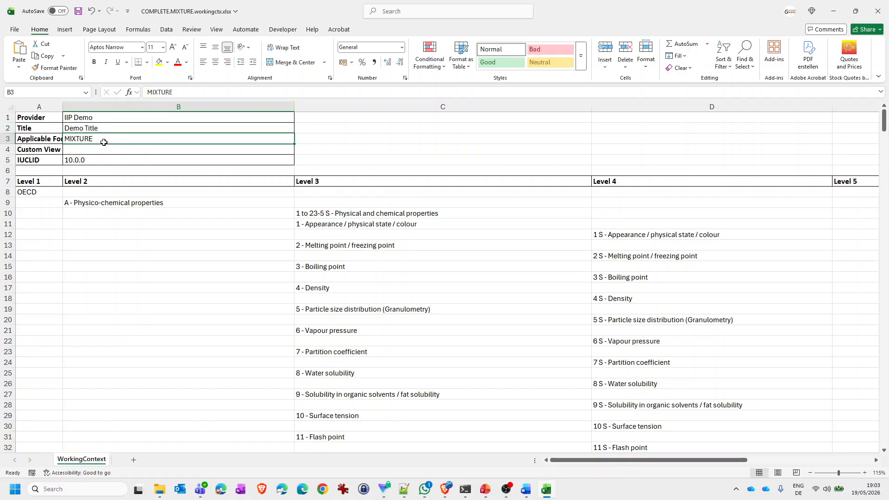
Step: Examine the Custom View field, check the view's key in Notepad++ and the custom views on the admin page, and return to Excel
{"action": "scroll", "coordinate": [104, 142], "scroll_direction": "up", "scroll_amount": 2}
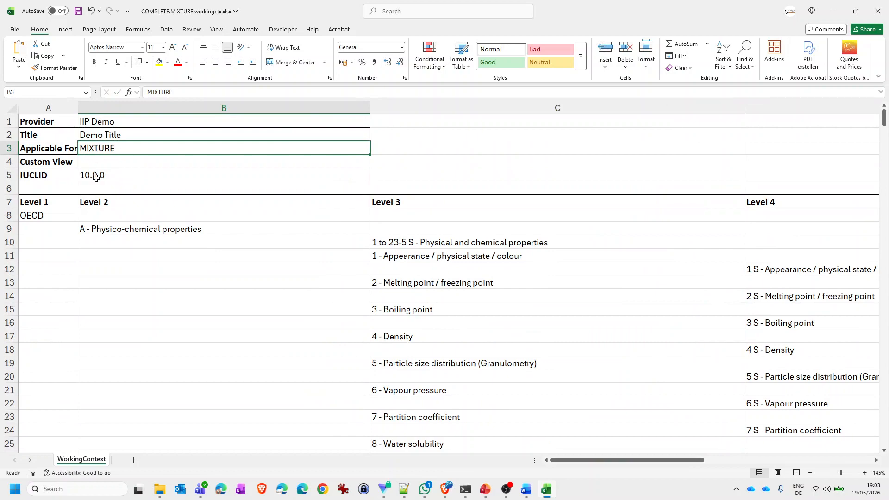
{"action": "left_click", "coordinate": [101, 162]}
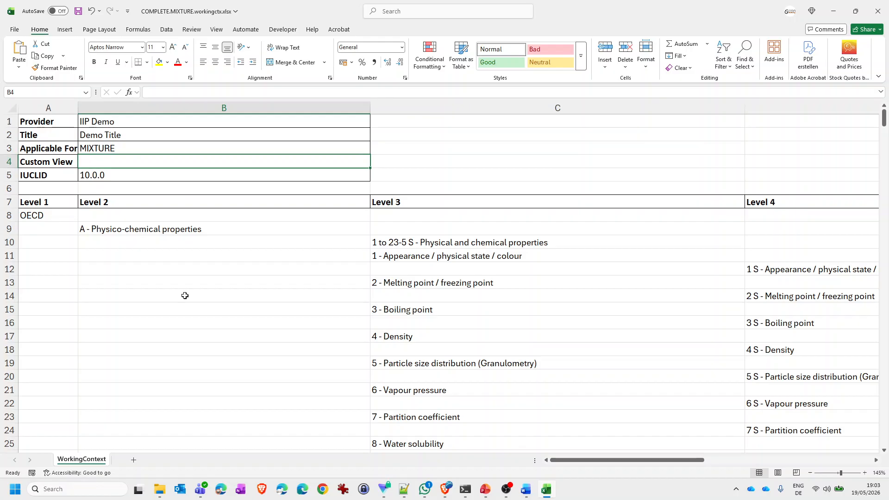
{"action": "left_click", "coordinate": [403, 489]}
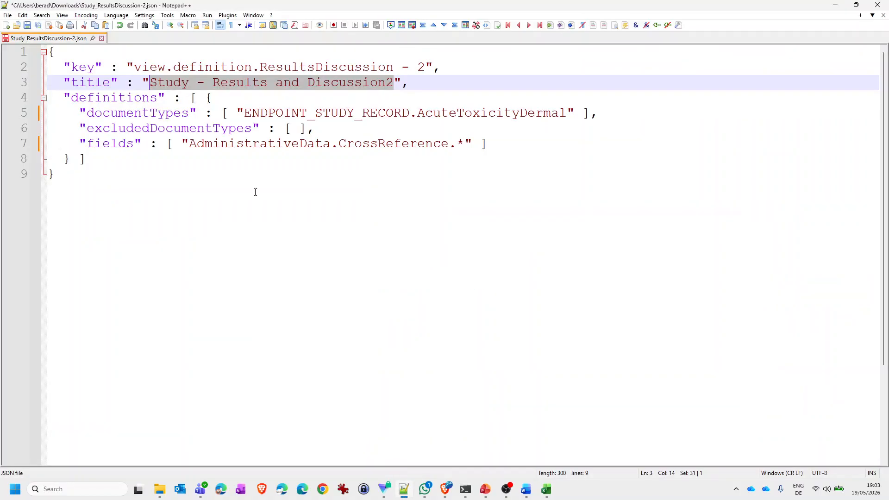
{"action": "left_click", "coordinate": [174, 68]}
{"action": "left_click", "coordinate": [134, 69]}
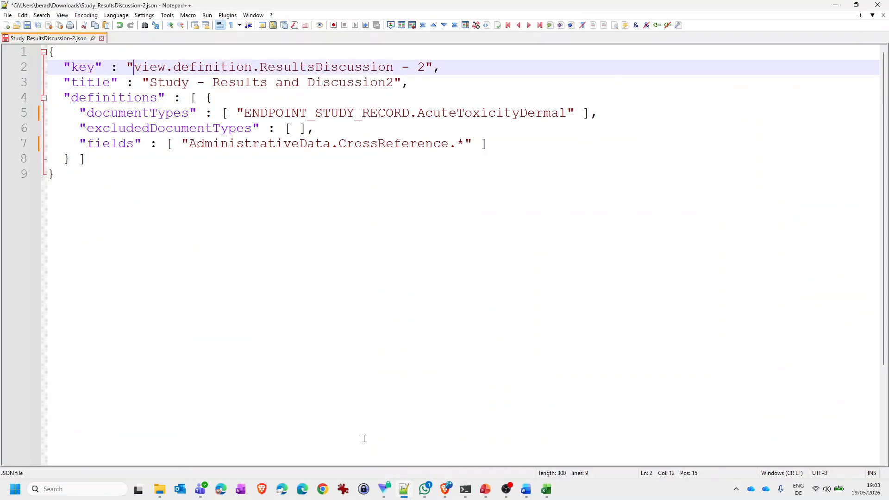
{"action": "mouse_move", "coordinate": [404, 493]}
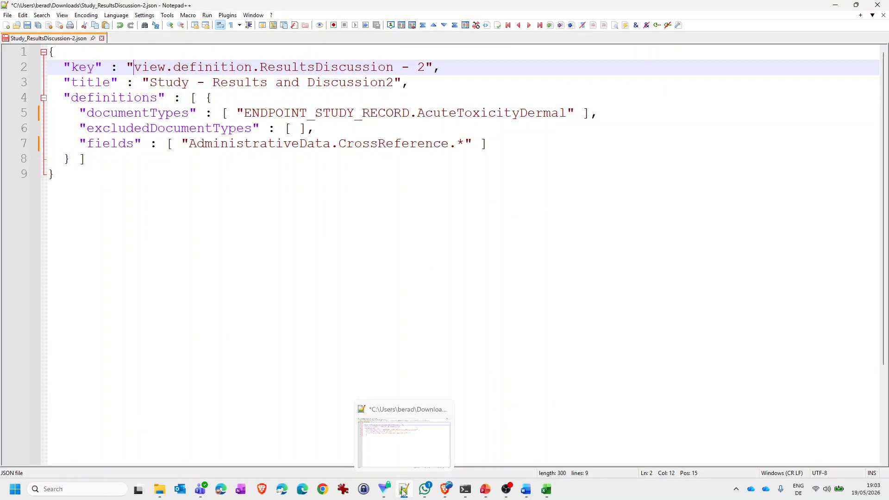
{"action": "mouse_move", "coordinate": [483, 494]}
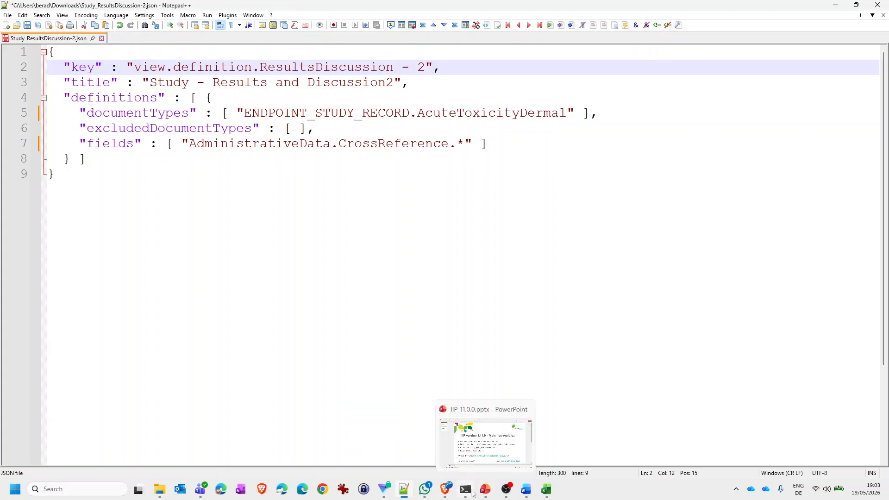
{"action": "left_click", "coordinate": [425, 460]}
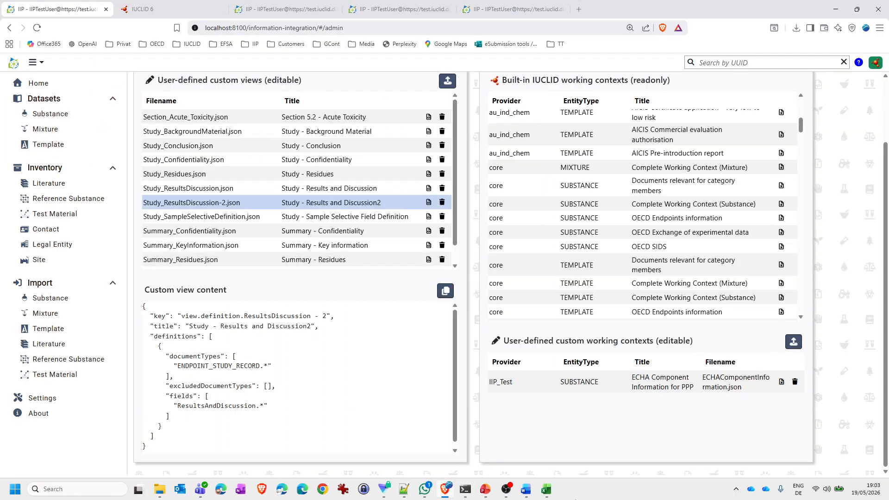
{"action": "left_click", "coordinate": [547, 489]}
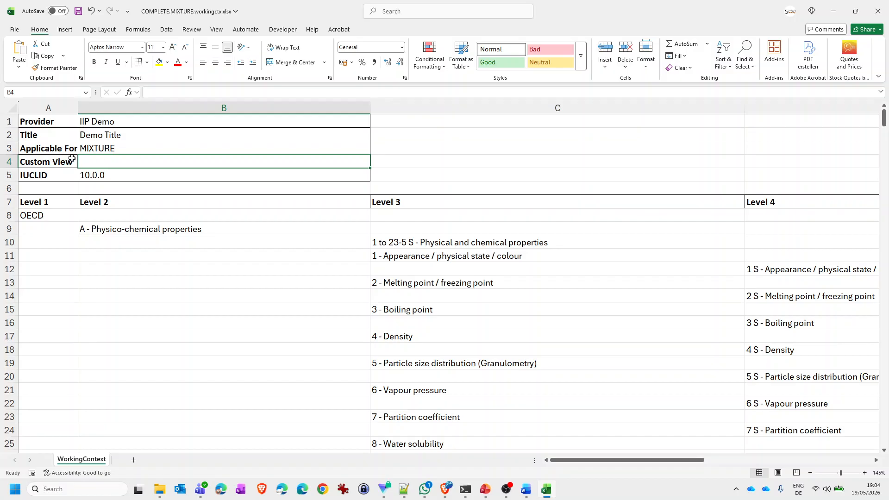
Step: Examine the IUCLID version row in the working context's header
{"action": "left_click", "coordinate": [110, 175]}
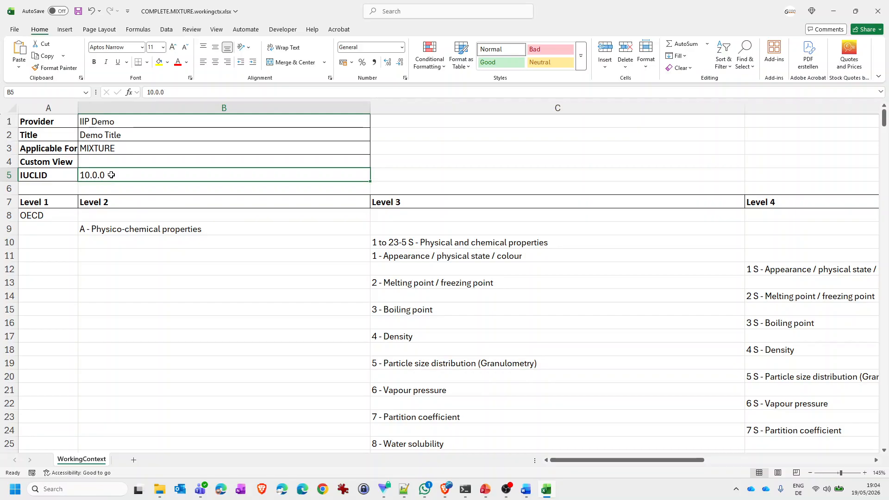
{"action": "left_click", "coordinate": [37, 176]}
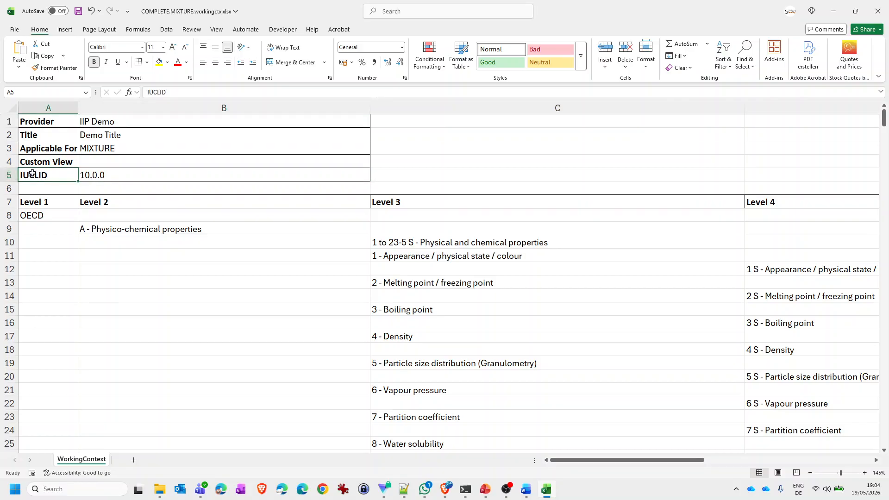
{"action": "left_click_drag", "start_coordinate": [32, 175], "coordinate": [108, 176]}
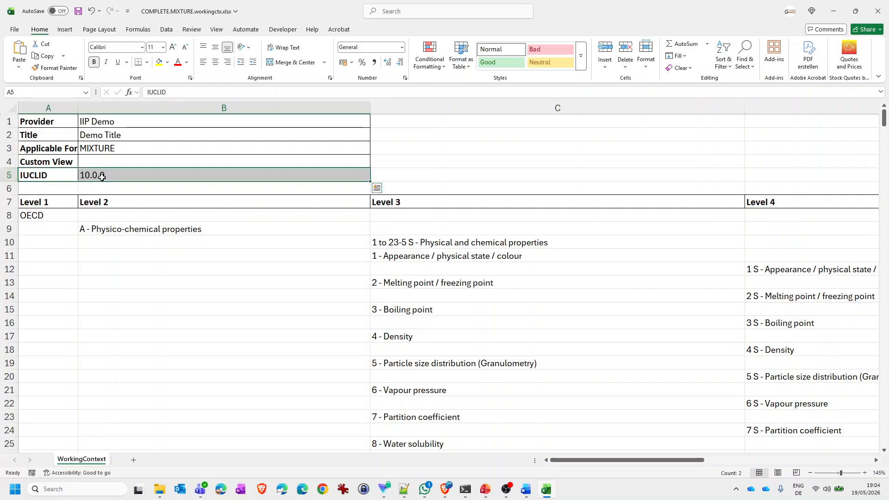
Step: Rename the first Level 1 node in cell A8 as 1 - My demo
{"action": "double_click", "coordinate": [53, 216]}
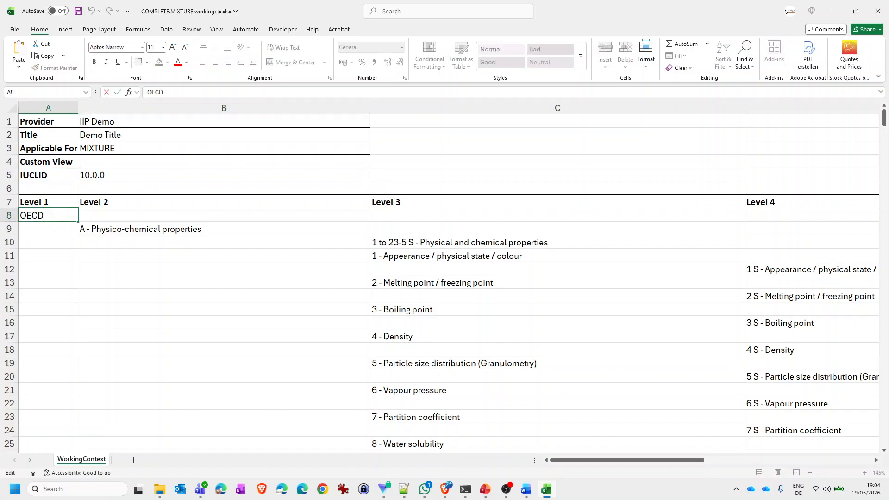
{"action": "left_click_drag", "start_coordinate": [45, 215], "coordinate": [12, 213]}
{"action": "type", "text": "My d"}
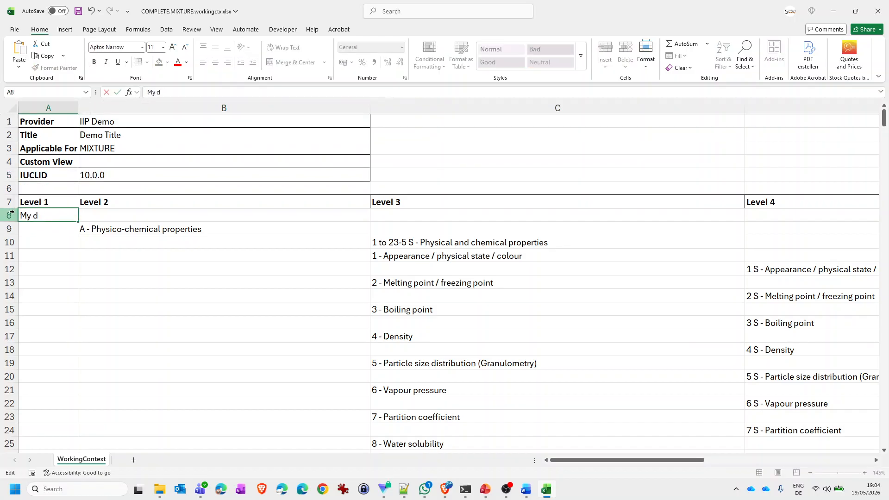
{"action": "type", "text": "emo"}
{"action": "key", "text": "BackSpace"}
{"action": "key", "text": "BackSpace"}
{"action": "key", "text": "BackSpace"}
{"action": "key", "text": "BackSpace"}
{"action": "key", "text": "BackSpace"}
{"action": "key", "text": "BackSpace"}
{"action": "key", "text": "BackSpace"}
{"action": "type", "text": "1 - My demo"}
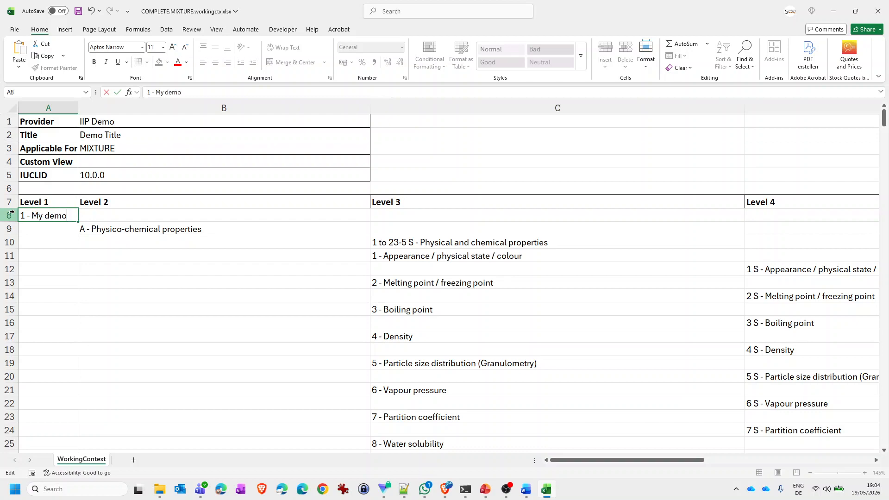
Step: Rename the Level 2 node in cell B9 as A - Yet another node
{"action": "left_click", "coordinate": [127, 229]}
{"action": "double_click", "coordinate": [222, 229]}
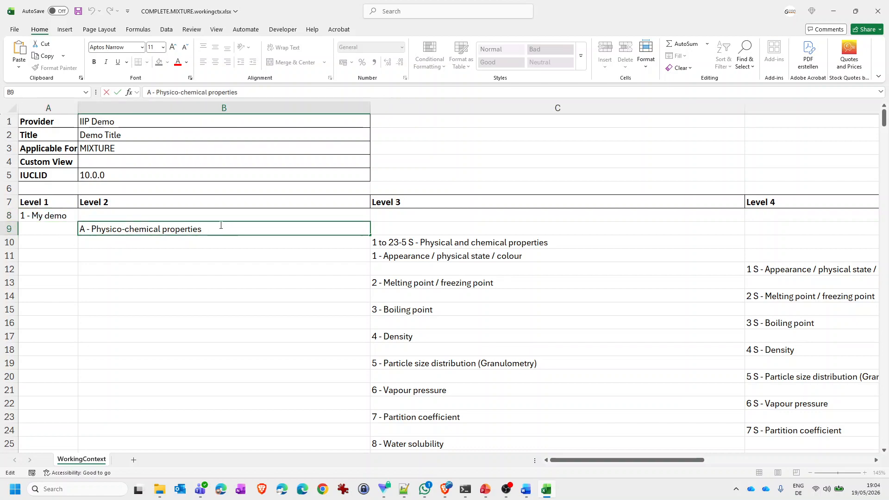
{"action": "left_click_drag", "start_coordinate": [222, 229], "coordinate": [92, 228]}
{"action": "type", "text": "PY"}
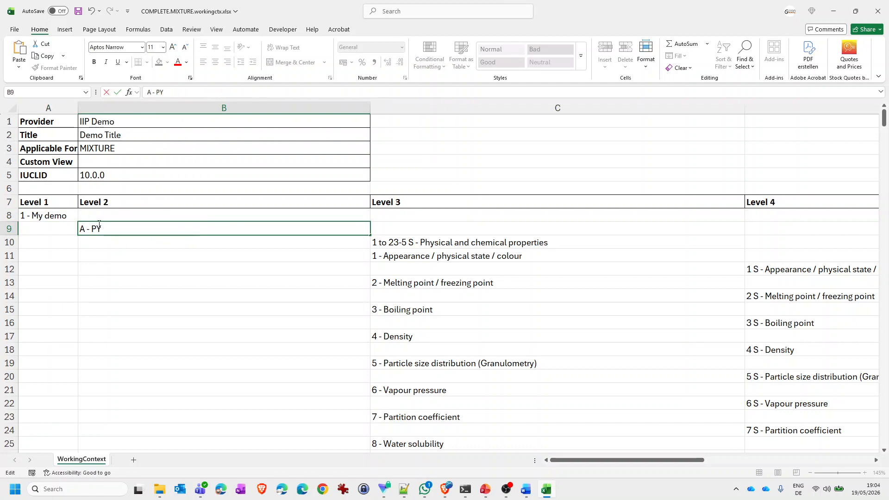
{"action": "type", "text": "et"}
{"action": "key", "text": "BackSpace"}
{"action": "key", "text": "BackSpace"}
{"action": "key", "text": "BackSpace"}
{"action": "key", "text": "BackSpace"}
{"action": "type", "text": "Yet another node"}
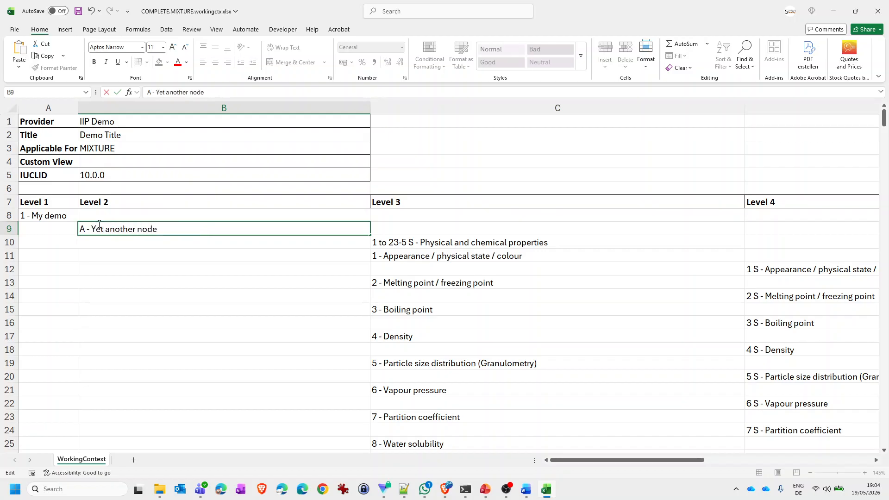
{"action": "left_click", "coordinate": [186, 289]}
Step: Clear the contents of rows 14 to 461, below the melting point / freezing point section
{"action": "scroll", "coordinate": [161, 284], "scroll_direction": "down", "scroll_amount": 1}
{"action": "scroll", "coordinate": [149, 278], "scroll_direction": "up", "scroll_amount": 1}
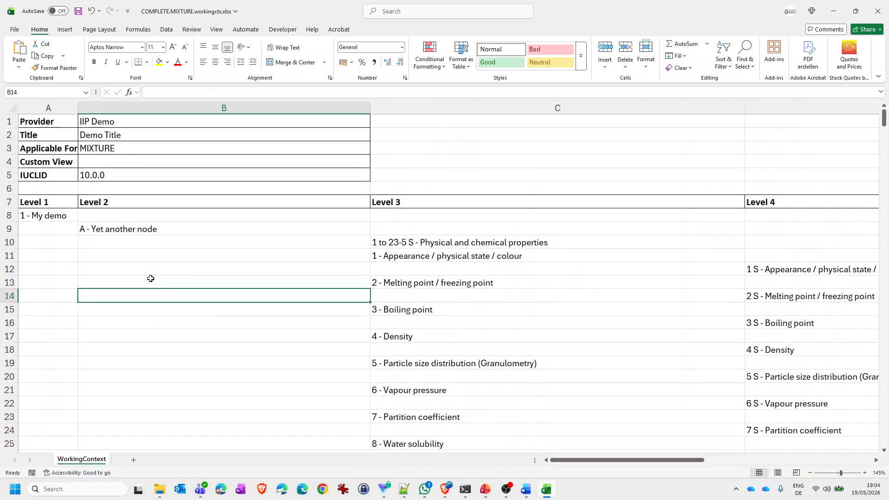
{"action": "left_click", "coordinate": [9, 281]}
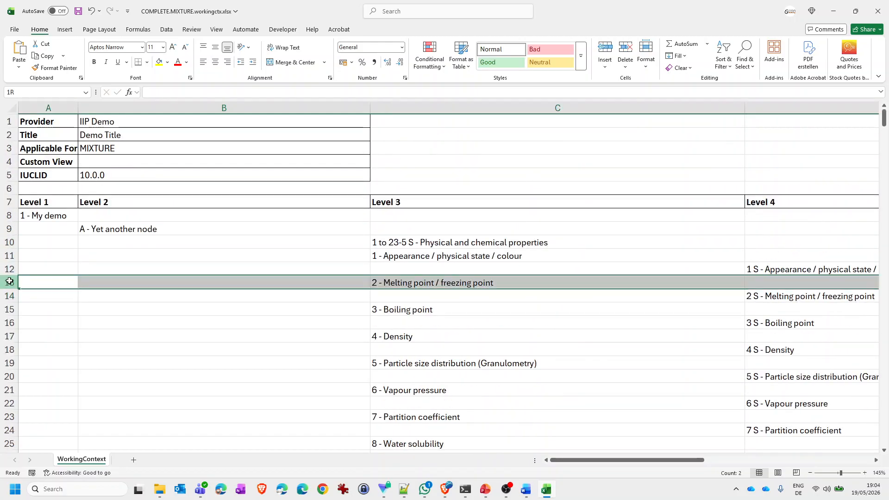
{"action": "left_click_drag", "start_coordinate": [10, 281], "coordinate": [85, 469]}
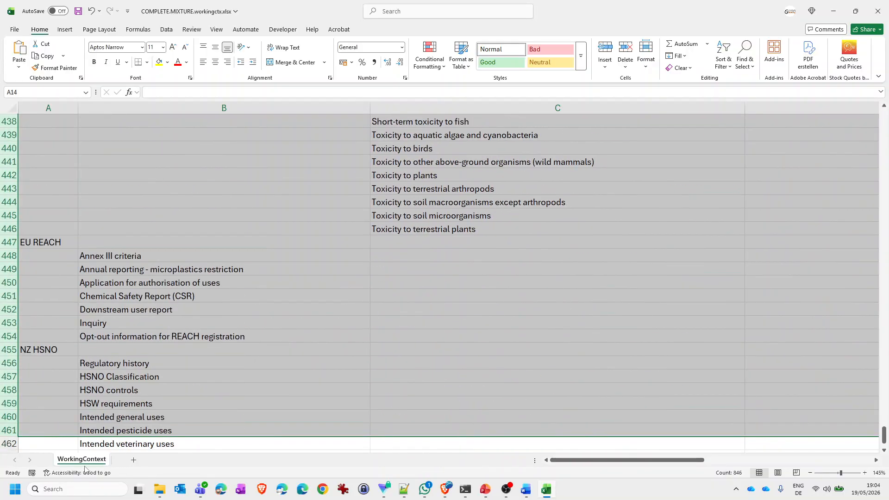
{"action": "key", "text": "Delete"}
Step: Delete the emptied rows 14 to 461 below the melting point / freezing point section
{"action": "scroll", "coordinate": [99, 438], "scroll_direction": "down", "scroll_amount": 8}
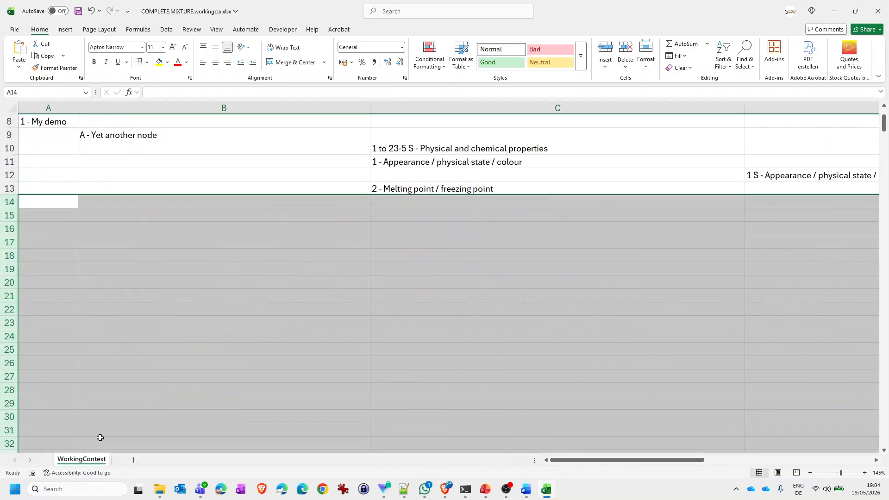
{"action": "scroll", "coordinate": [10, 333], "scroll_direction": "up", "scroll_amount": 2}
{"action": "right_click", "coordinate": [9, 308]}
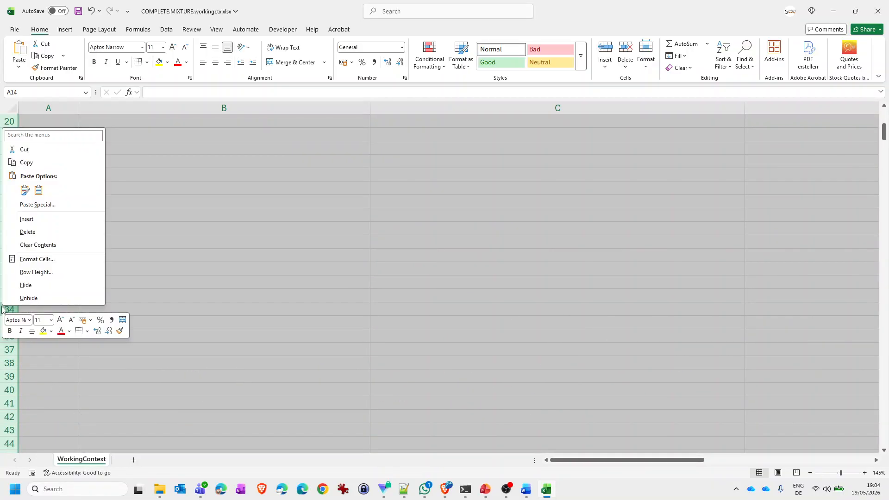
{"action": "left_click", "coordinate": [28, 232]}
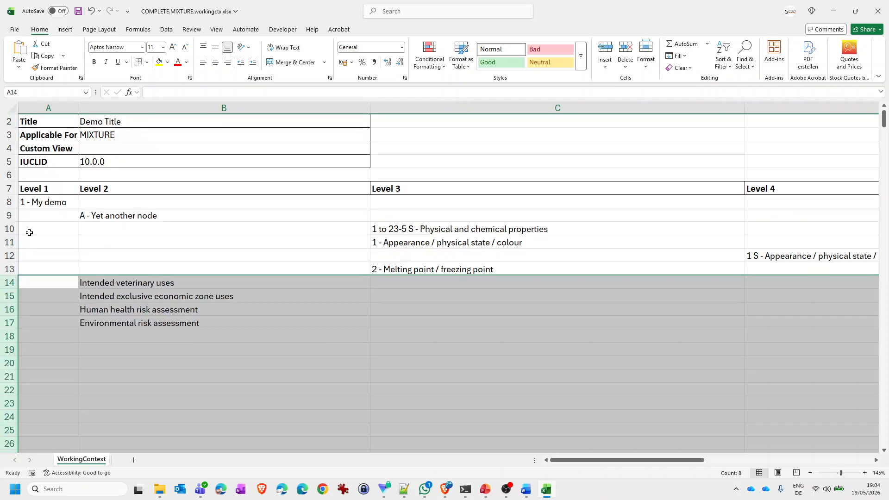
{"action": "left_click", "coordinate": [112, 320]}
Step: Insert a blank row at row 10, directly above the physical and chemical properties section
{"action": "left_click_drag", "start_coordinate": [566, 460], "coordinate": [440, 460]}
{"action": "left_click", "coordinate": [5, 229]}
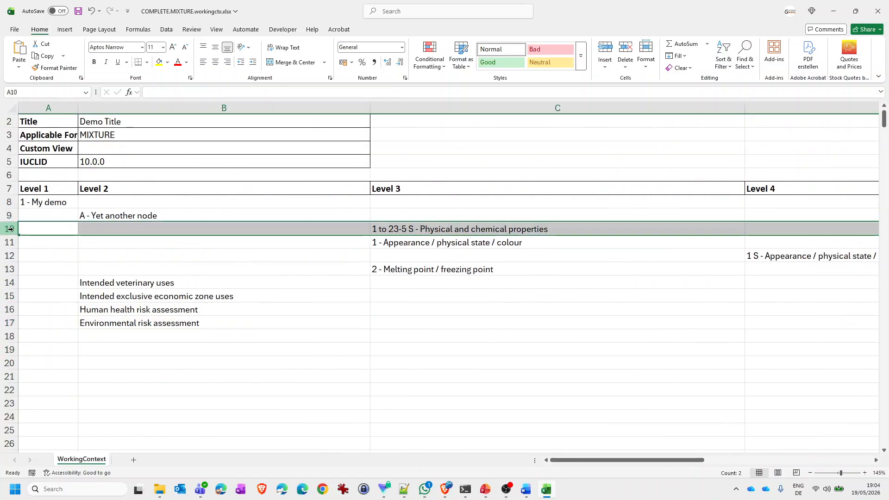
{"action": "right_click", "coordinate": [14, 229]}
{"action": "left_click", "coordinate": [35, 324]}
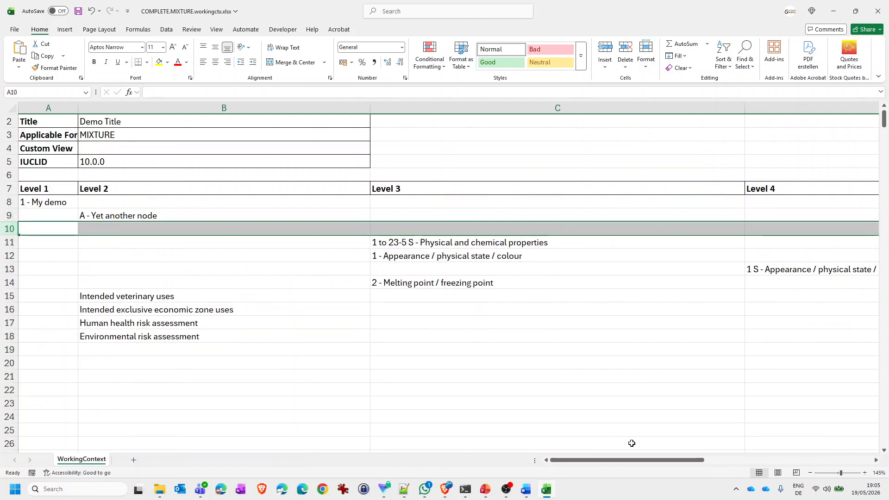
Step: Copy the HumanHealthRiskAssessment and EnvironmentalRiskAssessment document types from F17:F18 into F9:F10 of the Documents column
{"action": "left_click_drag", "start_coordinate": [632, 461], "coordinate": [792, 460]}
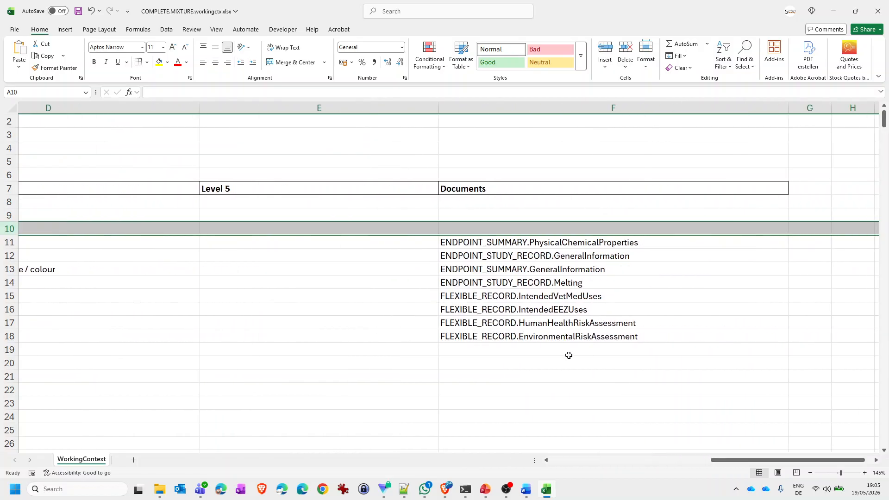
{"action": "left_click", "coordinate": [505, 336]}
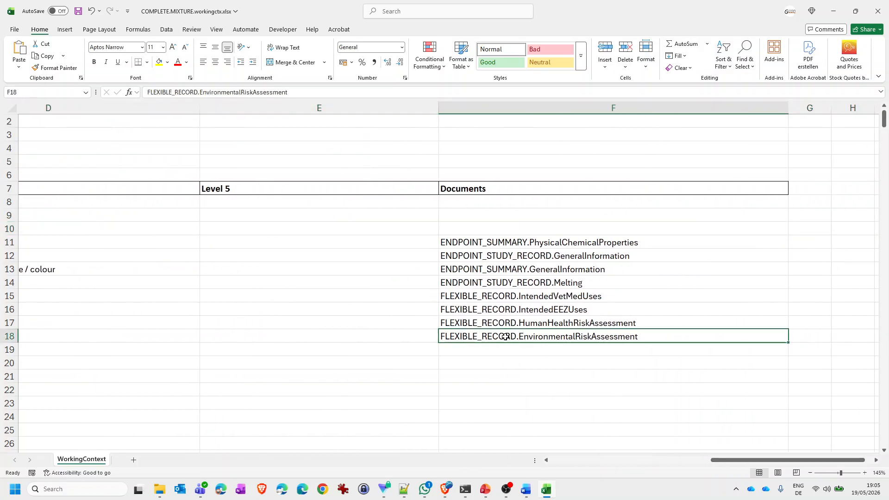
{"action": "key", "text": "ctrl+c"}
{"action": "left_click_drag", "start_coordinate": [734, 461], "coordinate": [690, 481]}
{"action": "left_click", "coordinate": [679, 402]}
{"action": "left_click_drag", "start_coordinate": [669, 322], "coordinate": [669, 331]}
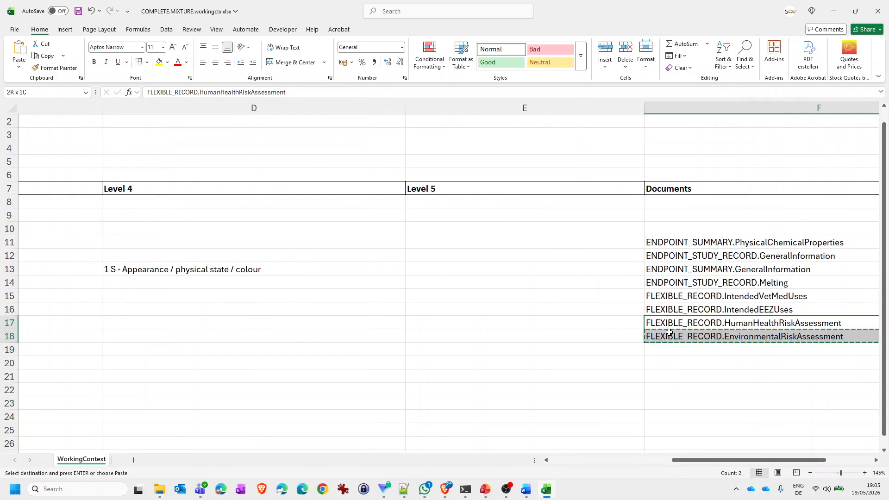
{"action": "left_click", "coordinate": [658, 215]}
{"action": "key", "text": "ctrl+v"}
Step: Clear the original risk assessment document types in cells F17:F18
{"action": "left_click", "coordinate": [383, 369]}
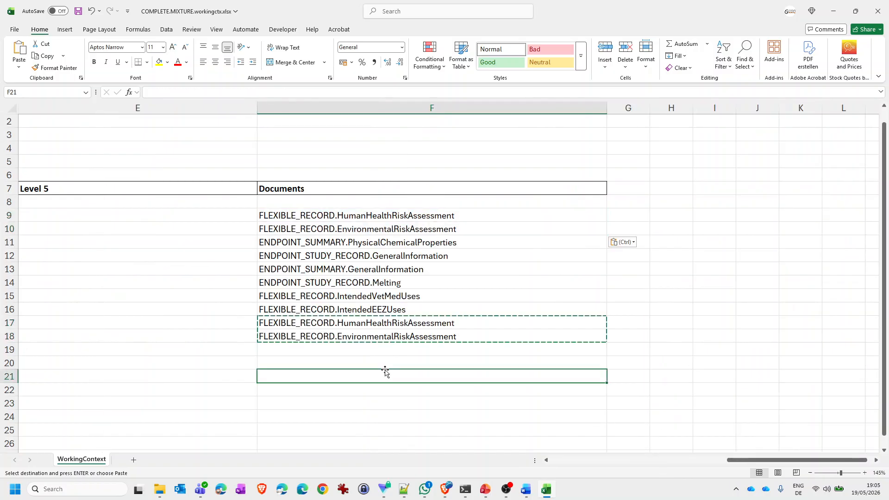
{"action": "left_click_drag", "start_coordinate": [361, 323], "coordinate": [380, 331]}
{"action": "key", "text": "Delete"}
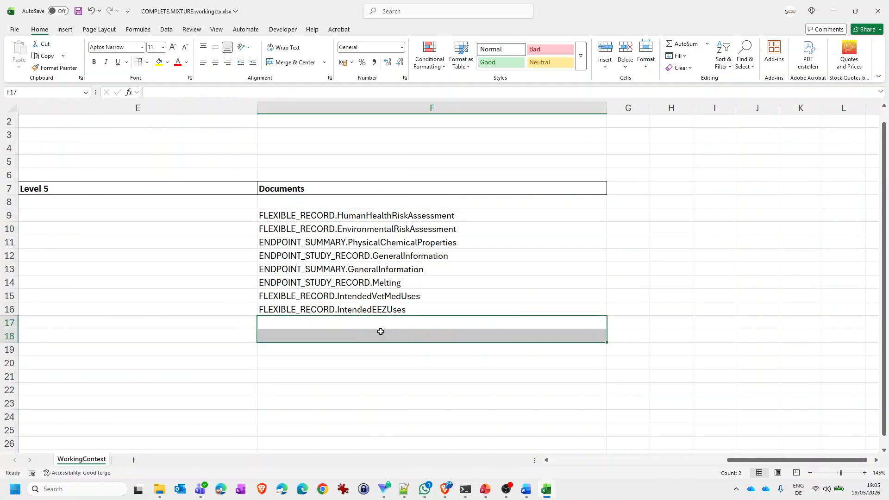
{"action": "left_click", "coordinate": [304, 107]}
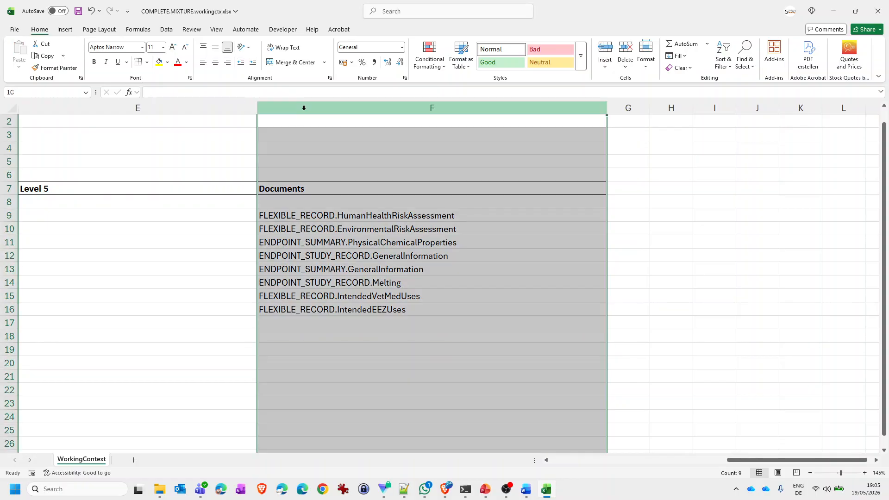
{"action": "left_click", "coordinate": [341, 255]}
{"action": "left_click", "coordinate": [326, 216]}
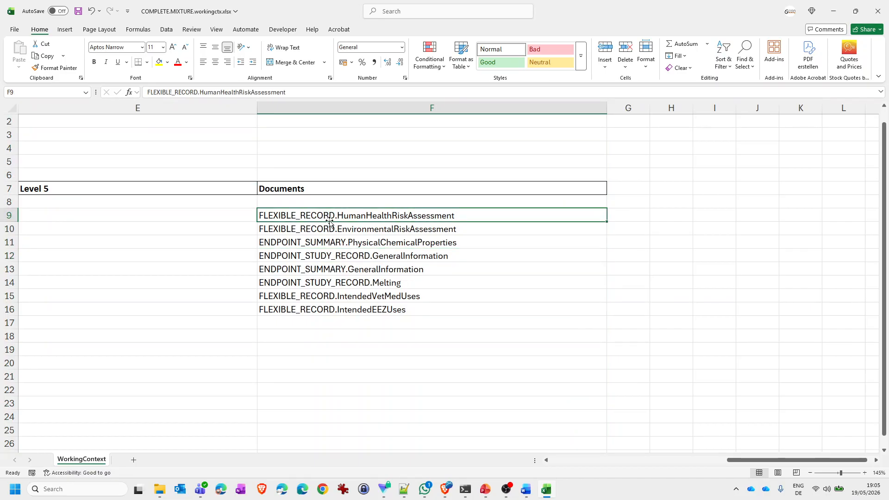
{"action": "left_click_drag", "start_coordinate": [747, 460], "coordinate": [707, 465]}
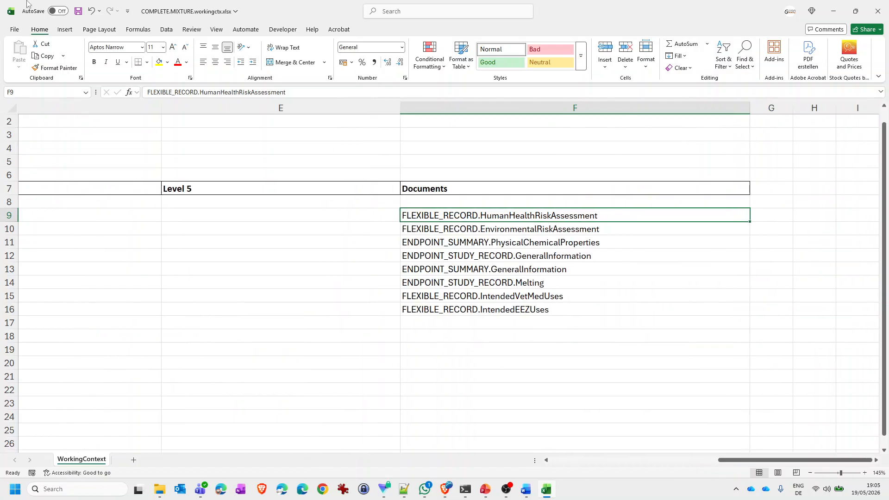
Step: Save the edited working context workbook and close it
{"action": "left_click", "coordinate": [78, 11]}
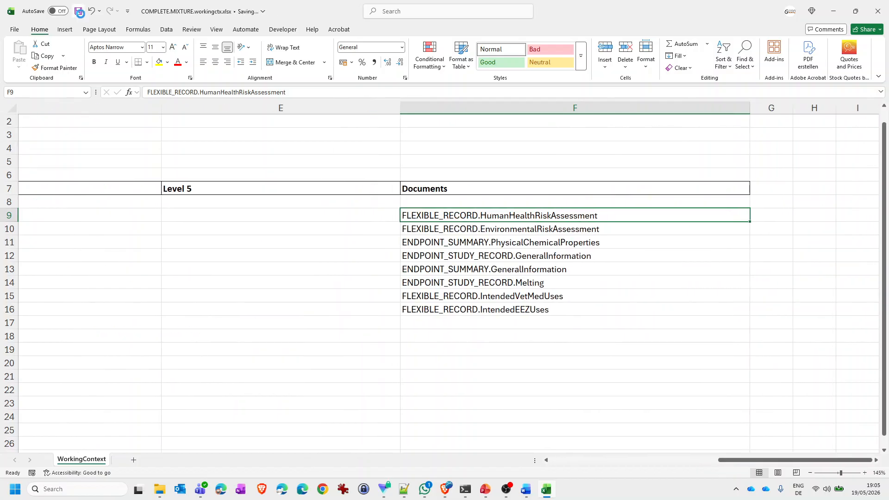
{"action": "scroll", "coordinate": [373, 220], "scroll_direction": "up", "scroll_amount": 1}
{"action": "left_click", "coordinate": [871, 11]}
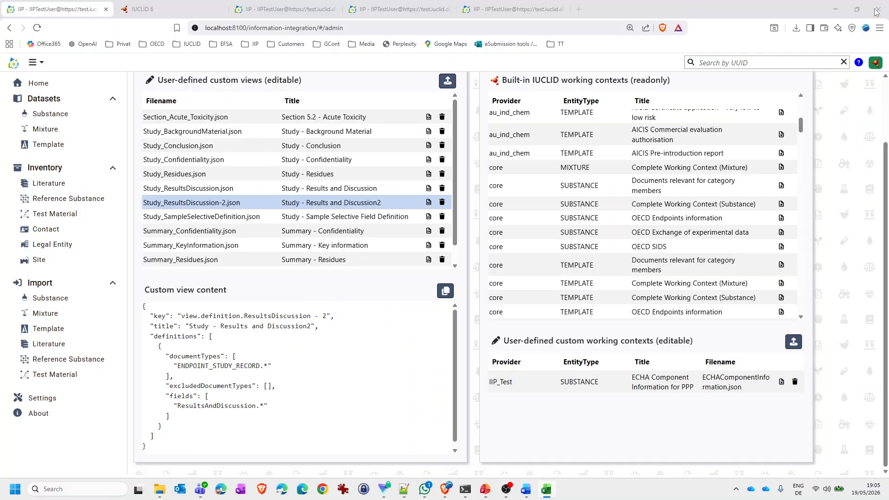
Step: Switch to File Explorer and rename COMPLETE.MIXTURE.workingctx.xlsx in Downloads as DemoWorkingContext.xlsx
{"action": "left_click", "coordinate": [159, 490]}
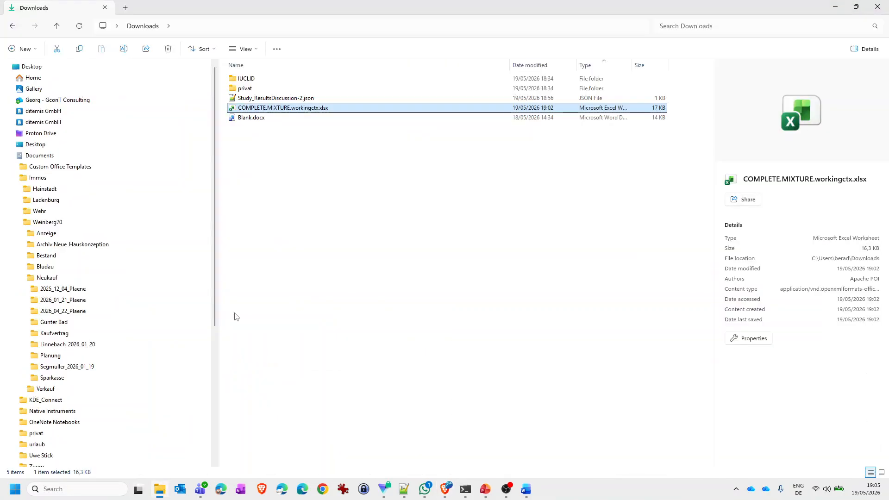
{"action": "left_click", "coordinate": [260, 108]}
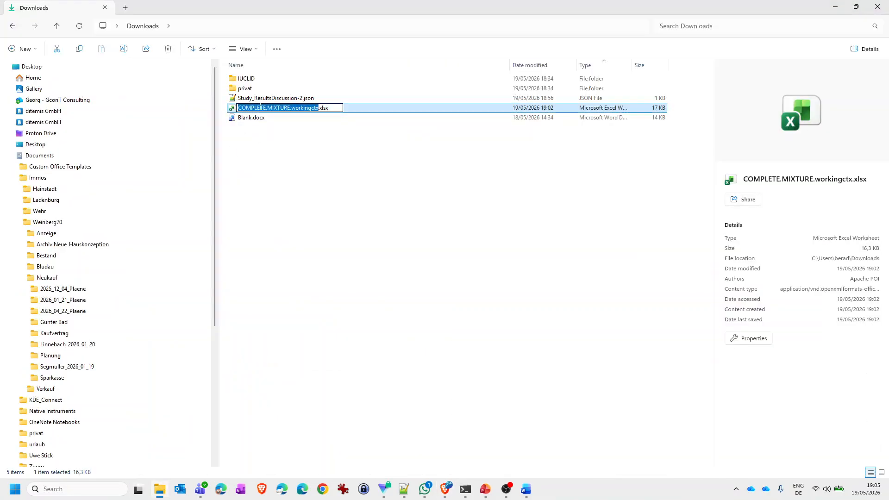
{"action": "type", "text": "Demo"}
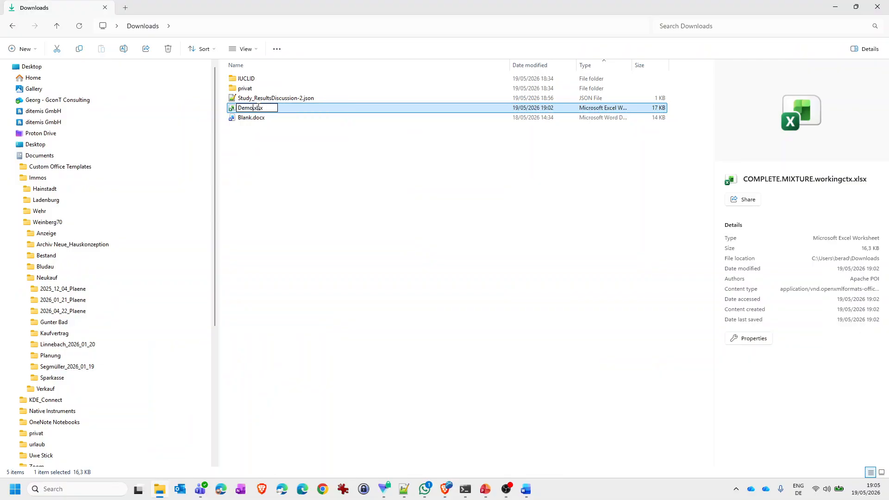
{"action": "type", "text": "WorkingContext"}
{"action": "left_click", "coordinate": [277, 181]}
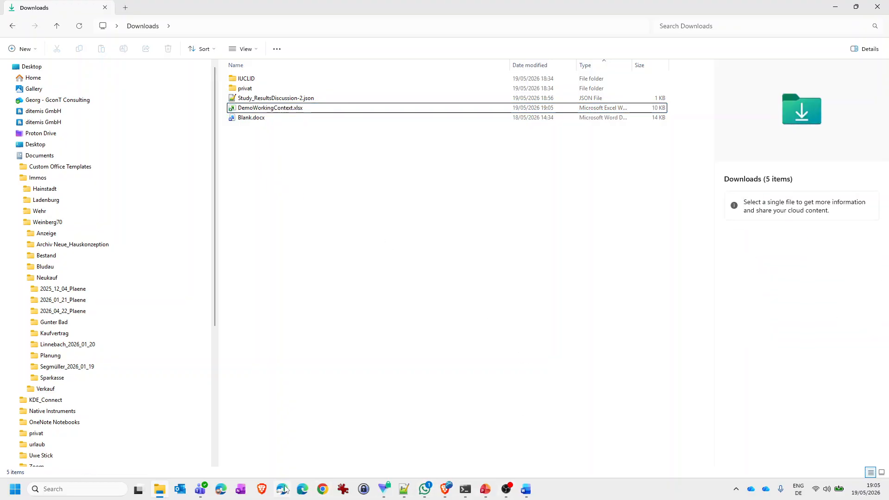
Step: Return to the browser's admin page and upload DemoWorkingContext.xlsx as a user-defined custom working context
{"action": "left_click", "coordinate": [446, 492]}
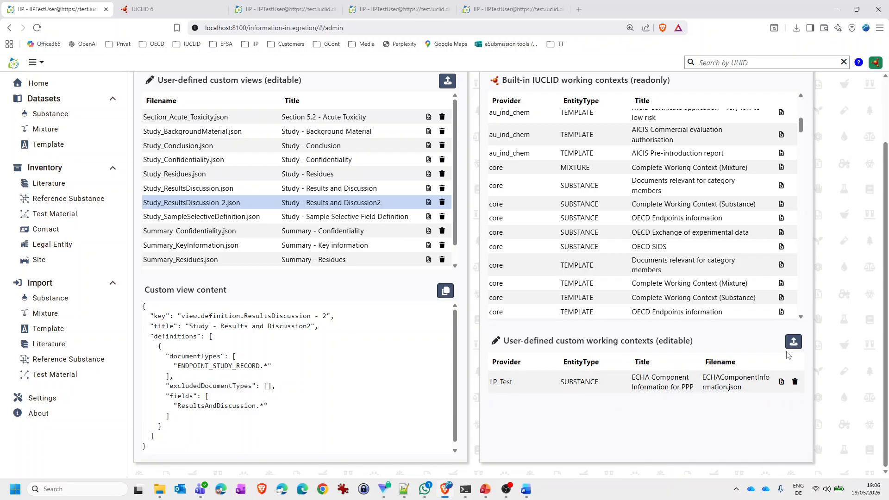
{"action": "left_click", "coordinate": [793, 342]}
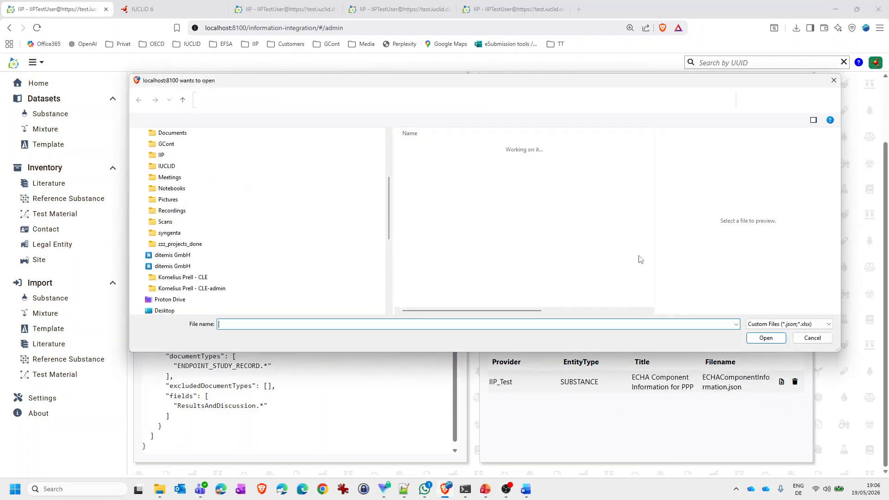
{"action": "left_click", "coordinate": [436, 160]}
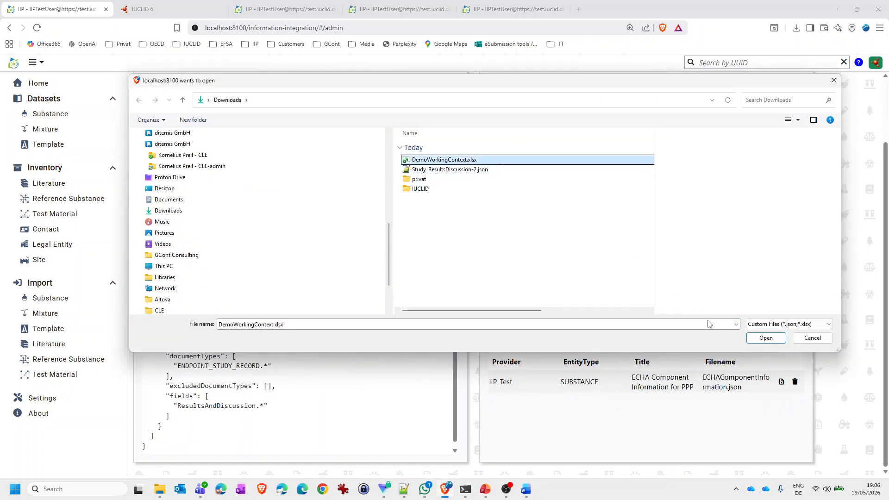
{"action": "left_click", "coordinate": [763, 341]}
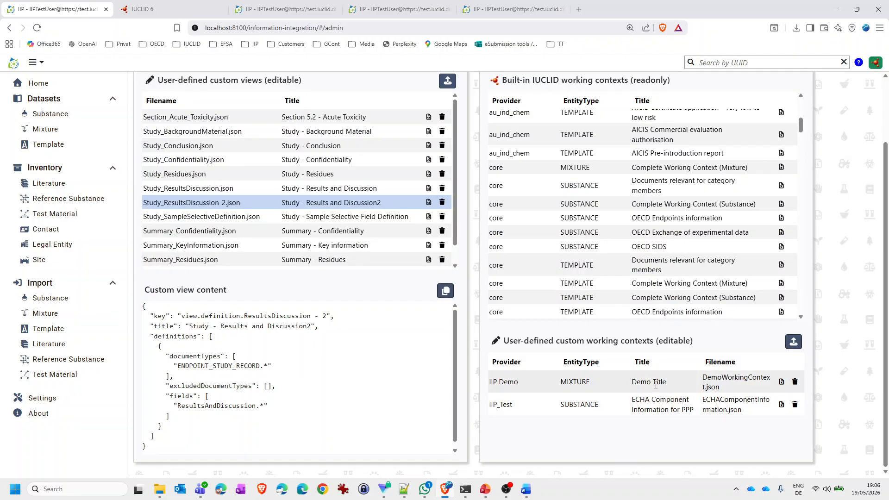
Step: Reload the open ZZ_CompleteToCSubstance dataset page and dismiss the beta version notice
{"action": "left_click", "coordinate": [263, 9]}
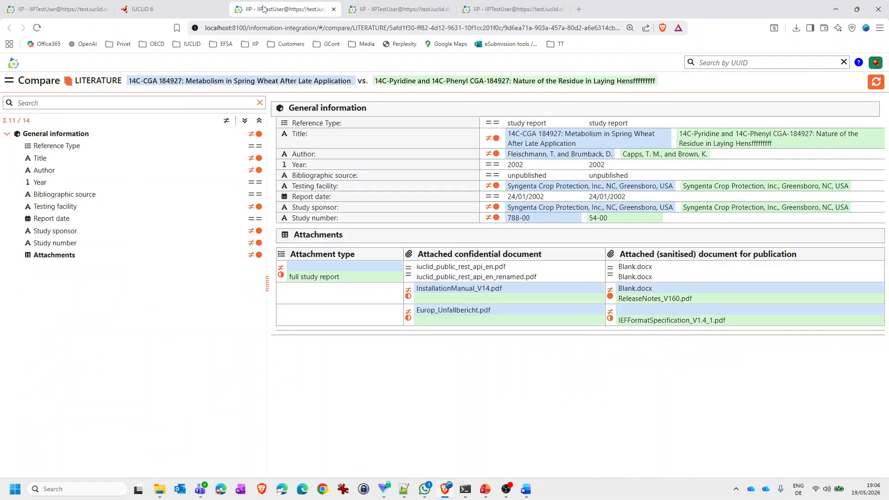
{"action": "left_click", "coordinate": [374, 10]}
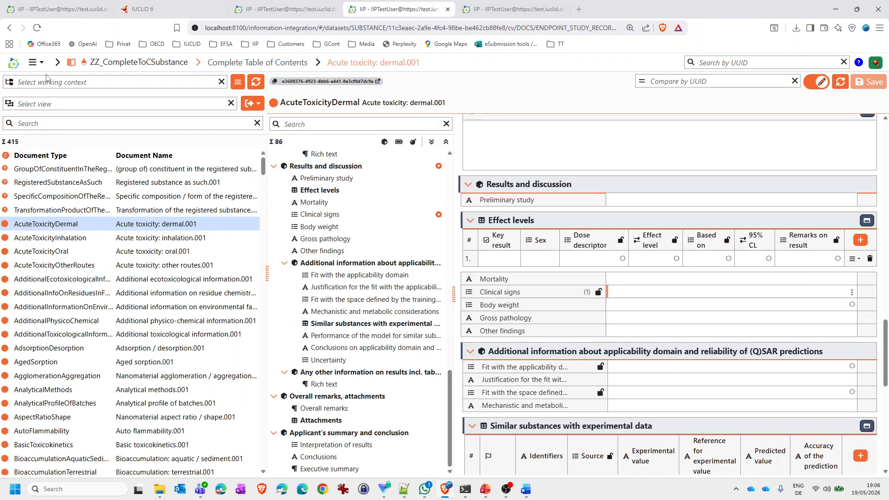
{"action": "left_click", "coordinate": [37, 27]}
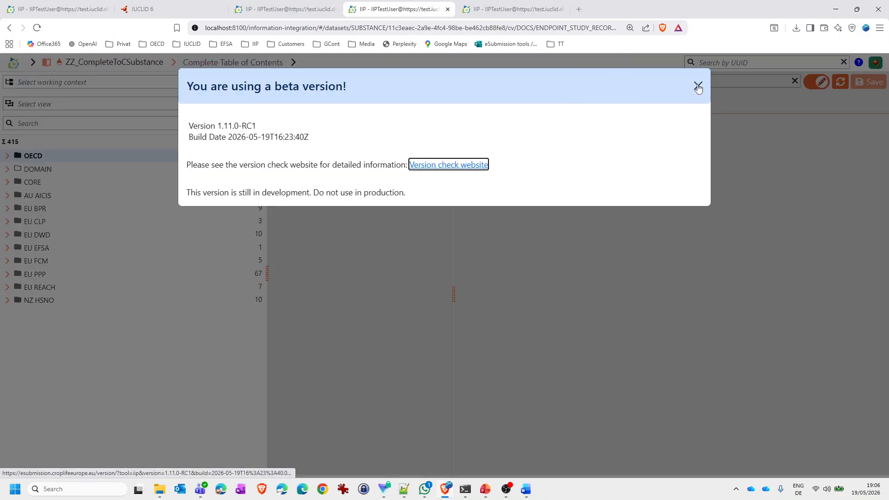
{"action": "left_click", "coordinate": [697, 86]}
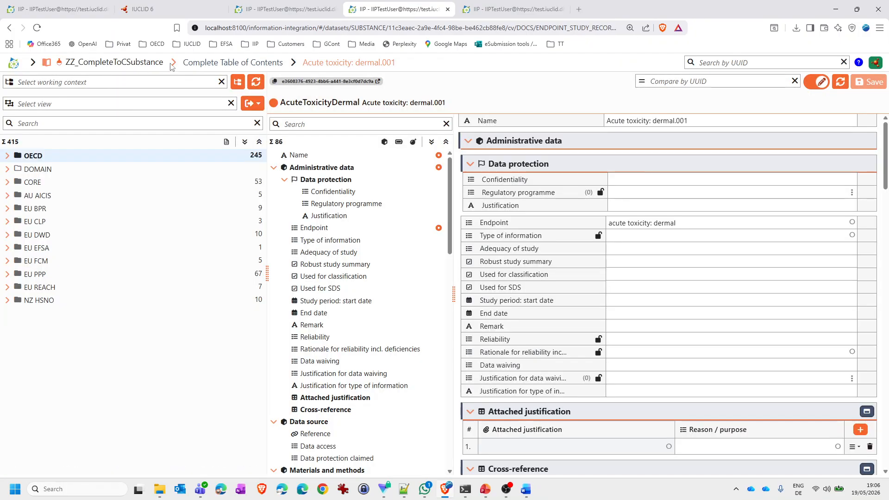
Step: Check the working contexts offered for the substance dataset and refresh its entity documents
{"action": "left_click", "coordinate": [79, 83]}
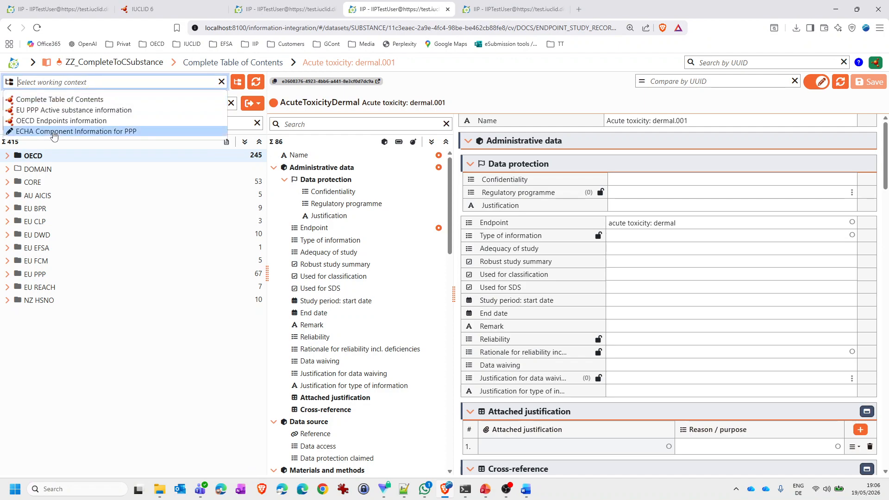
{"action": "left_click", "coordinate": [91, 55]}
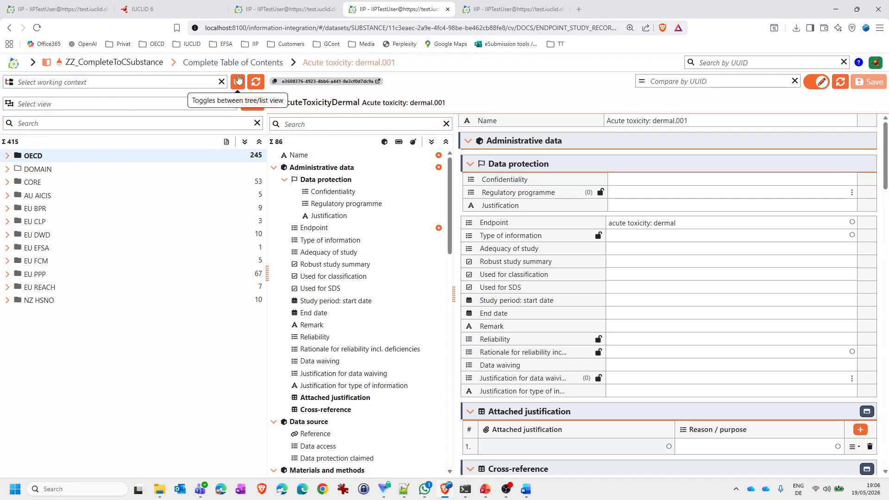
{"action": "left_click", "coordinate": [256, 85]}
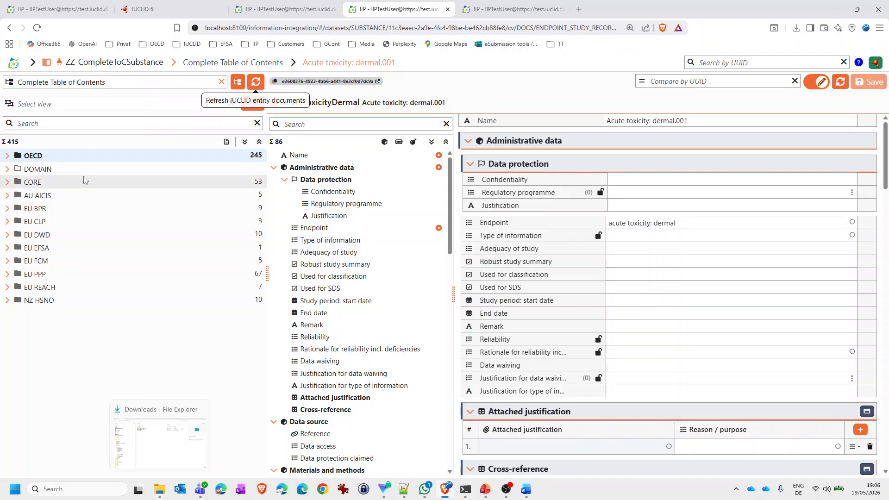
Step: Switch to the mixture datasets and open the AA_Test mixture
{"action": "left_click", "coordinate": [15, 65]}
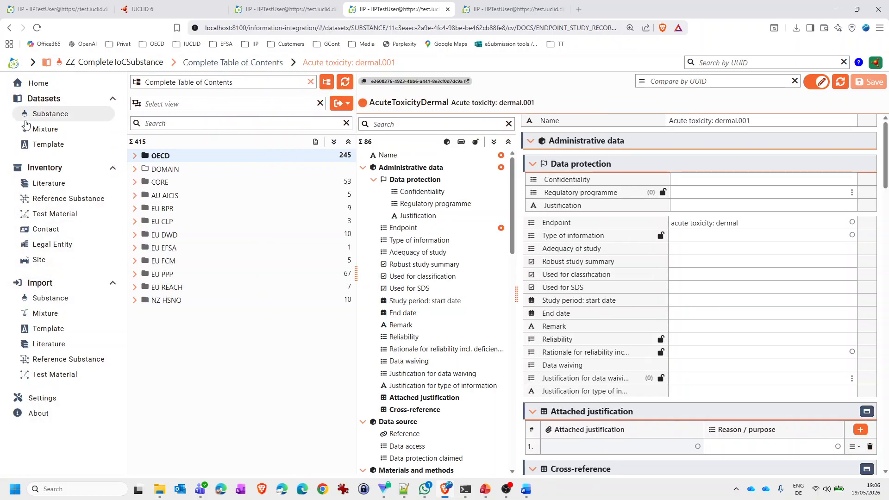
{"action": "left_click", "coordinate": [30, 129]}
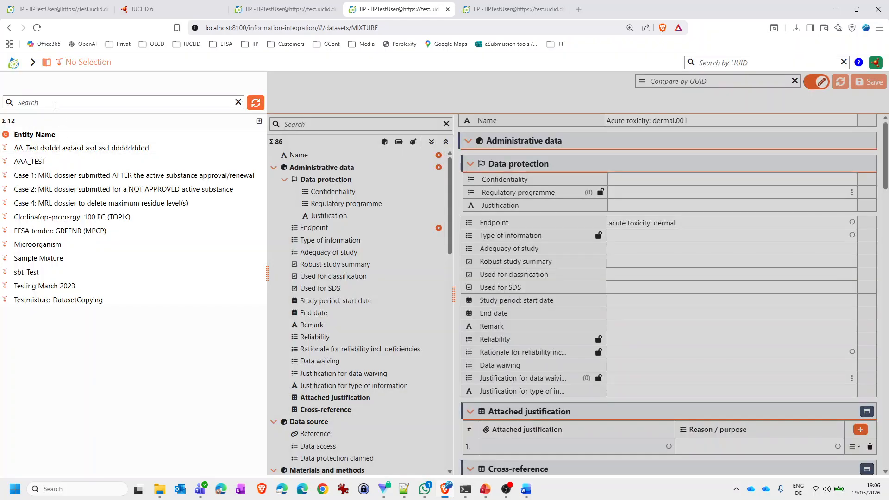
{"action": "left_click", "coordinate": [30, 152]}
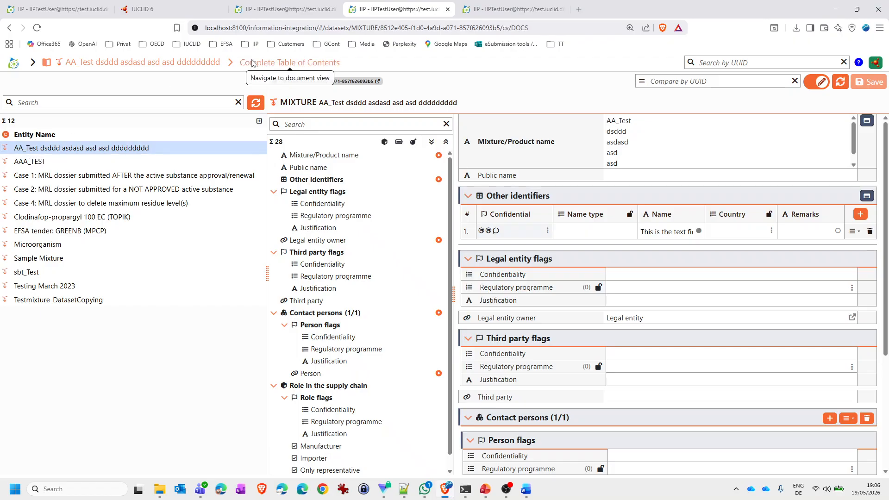
Step: Show the mixture's document view and apply the Demo Title working context
{"action": "left_click", "coordinate": [253, 63]}
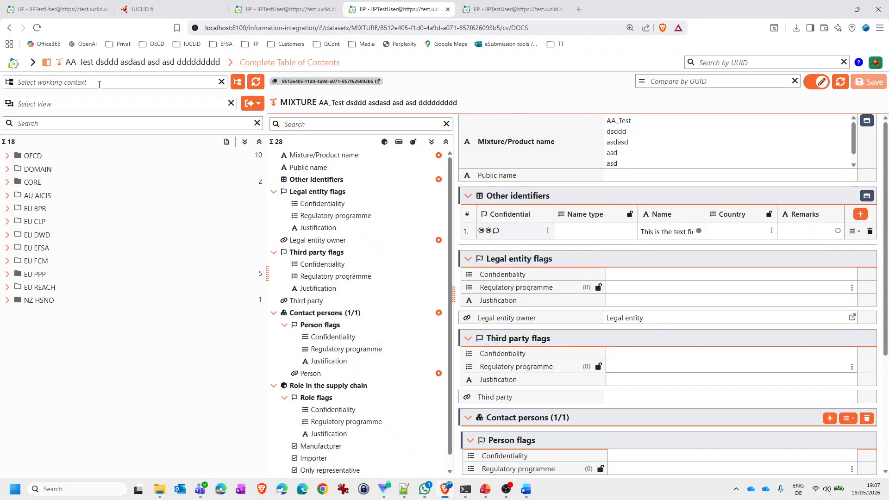
{"action": "left_click", "coordinate": [99, 84]}
{"action": "left_click", "coordinate": [31, 121]}
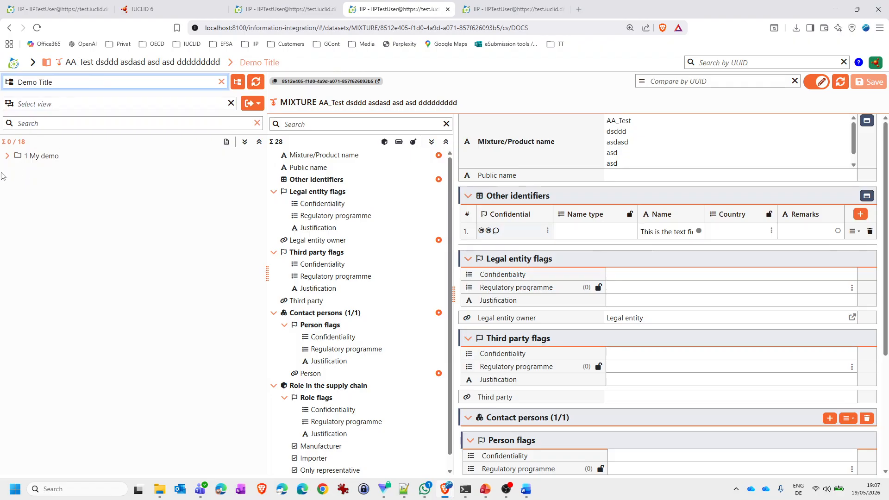
Step: Expand the "1 My demo" and "A Yet another node" folders in the AA_Test mixture's document tree
{"action": "left_click", "coordinate": [7, 156]}
{"action": "left_click", "coordinate": [18, 170]}
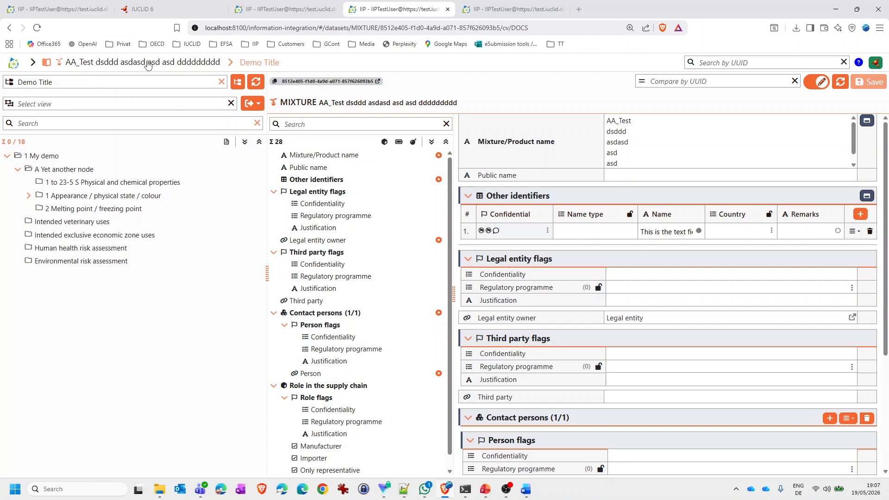
Step: Switch to the EFSA tender: GREENB (MPCP) mixture and apply the Demo Title working context to its document view
{"action": "left_click", "coordinate": [12, 65]}
{"action": "left_click", "coordinate": [43, 111]}
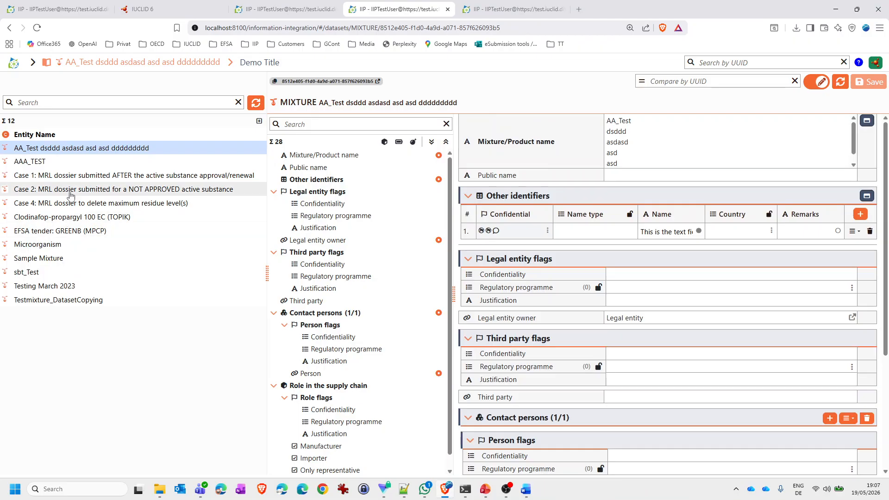
{"action": "left_click", "coordinate": [55, 230]}
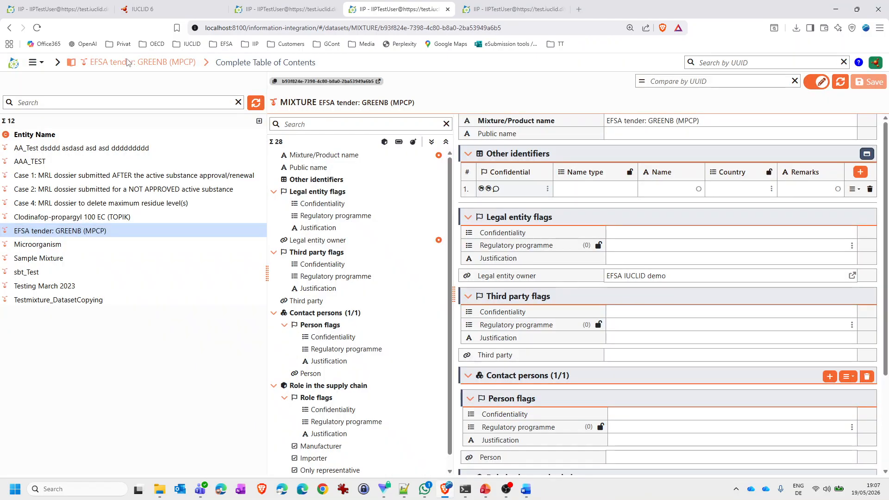
{"action": "left_click", "coordinate": [243, 62]}
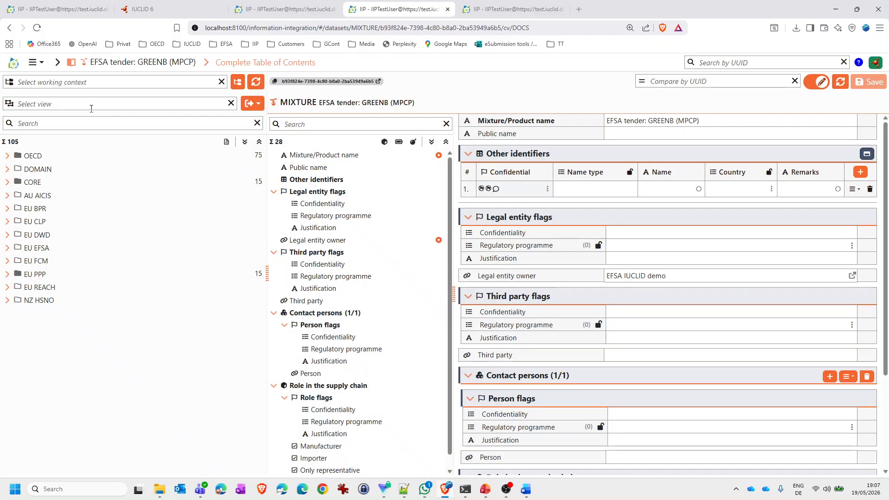
{"action": "left_click", "coordinate": [61, 82]}
{"action": "left_click", "coordinate": [28, 140]}
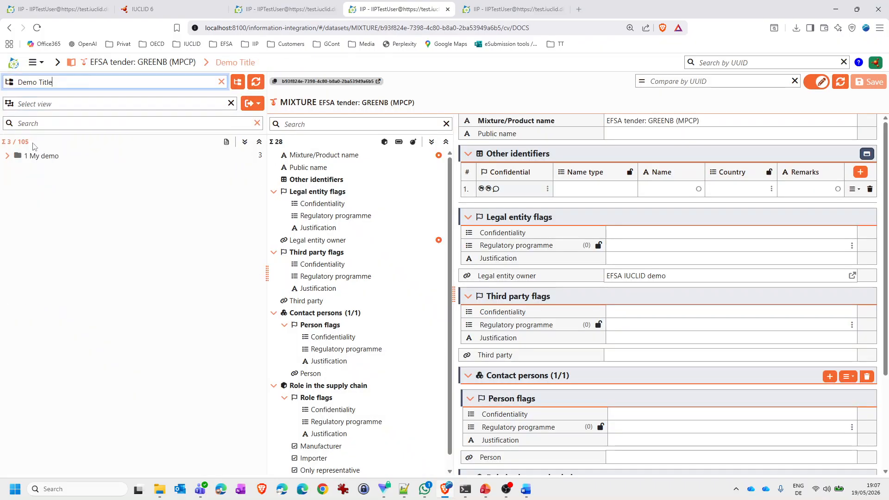
Step: Expand the Demo Title tree and create a new physical and chemical properties document under "1 to 23-5 S Physical and chemical properties"
{"action": "left_click", "coordinate": [7, 156]}
{"action": "left_click", "coordinate": [18, 169]}
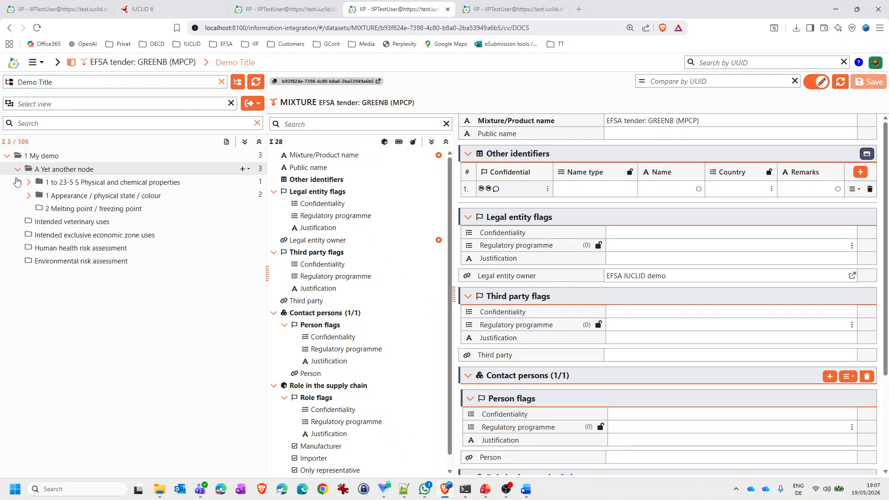
{"action": "left_click", "coordinate": [26, 195]}
{"action": "left_click", "coordinate": [29, 181]}
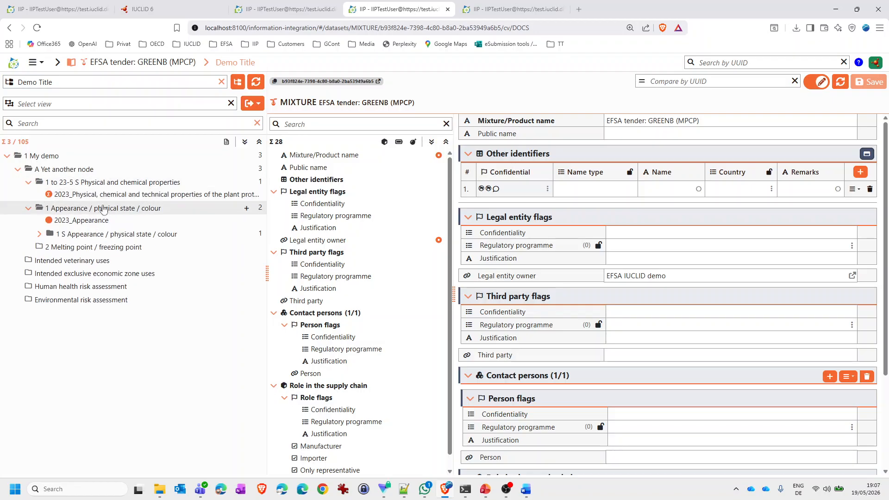
{"action": "left_click", "coordinate": [246, 185]}
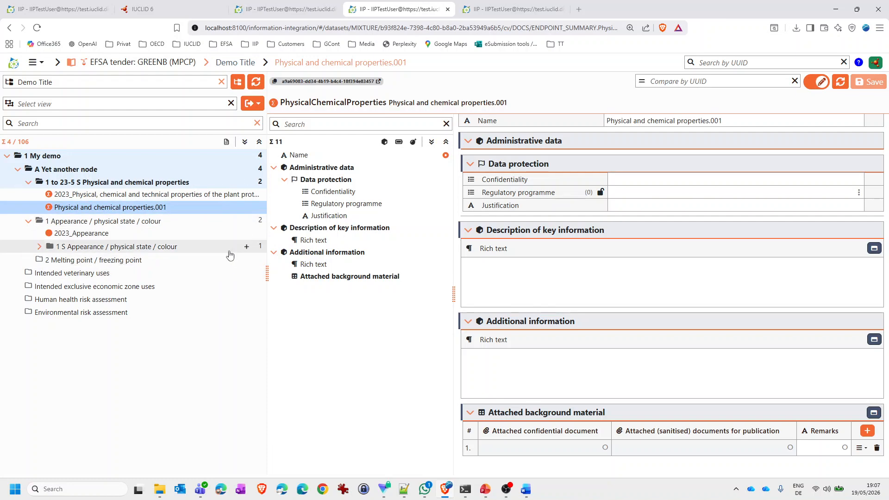
Step: Review the user-defined working contexts on the admin page and the IIP 1.11.0 new features slide in PowerPoint
{"action": "left_click", "coordinate": [445, 490]}
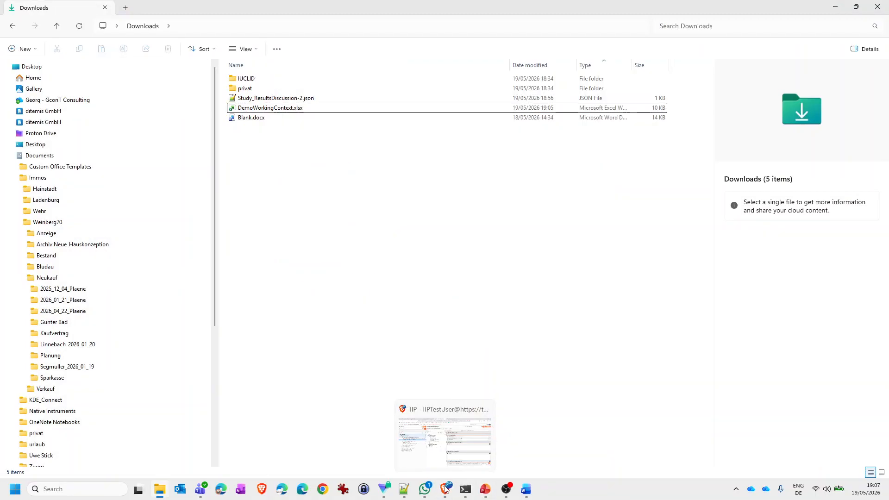
{"action": "left_click", "coordinate": [447, 490]}
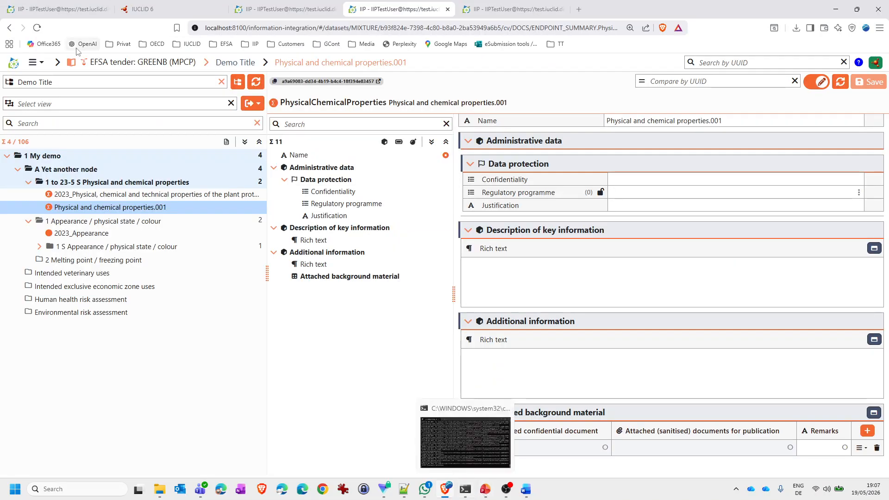
{"action": "left_click", "coordinate": [62, 10]}
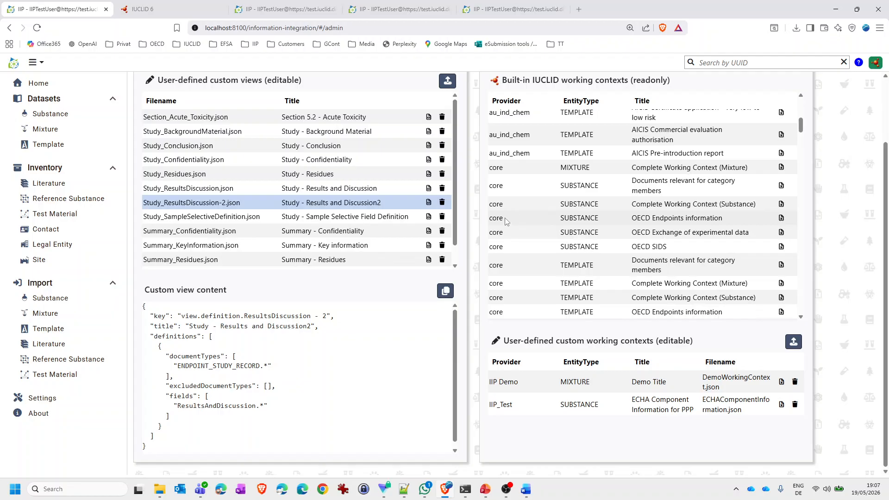
{"action": "left_click", "coordinate": [485, 493]}
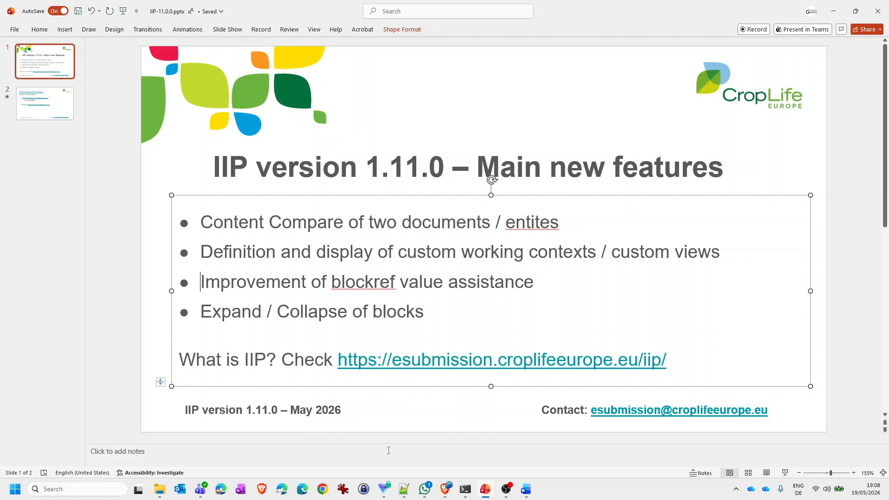
Step: Return to the IIP browser window and open the Blockref-Tests substance dataset
{"action": "left_click", "coordinate": [444, 494]}
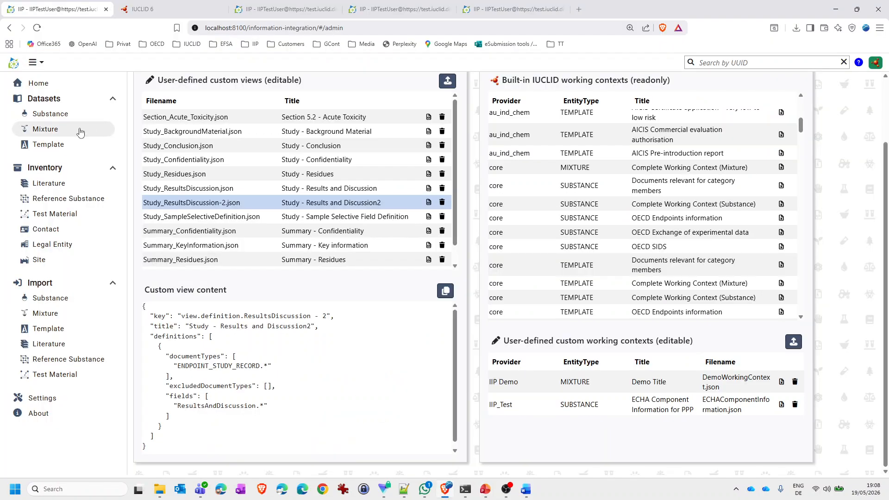
{"action": "left_click", "coordinate": [40, 115]}
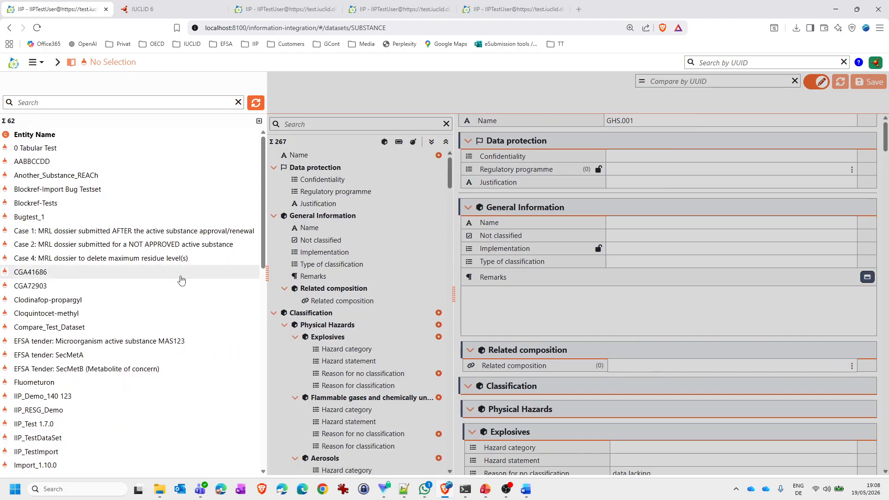
{"action": "left_click", "coordinate": [29, 206]}
{"action": "left_click", "coordinate": [29, 207]}
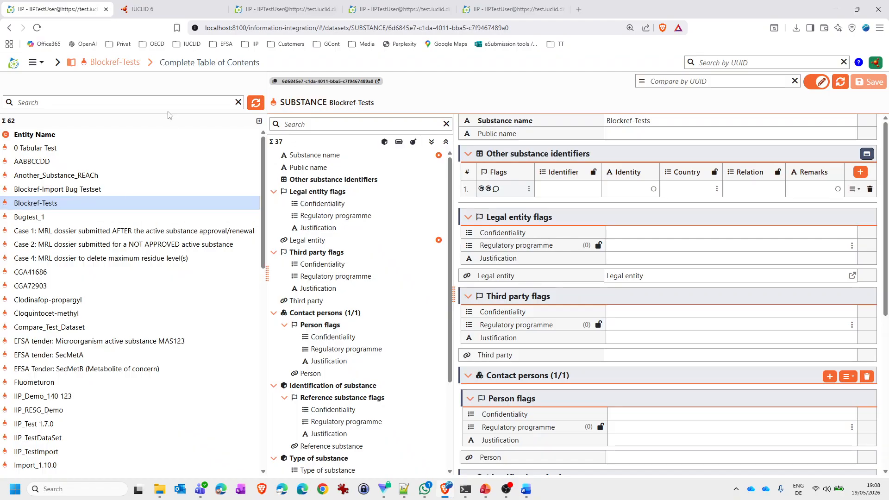
Step: Show the Blockref-Tests documents as a list and clear the ECHA Component view filter
{"action": "left_click", "coordinate": [173, 68]}
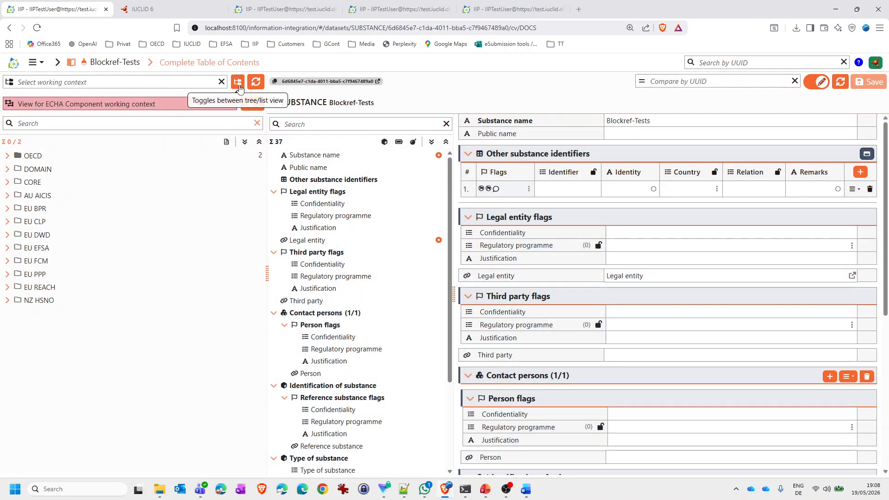
{"action": "left_click", "coordinate": [238, 84]}
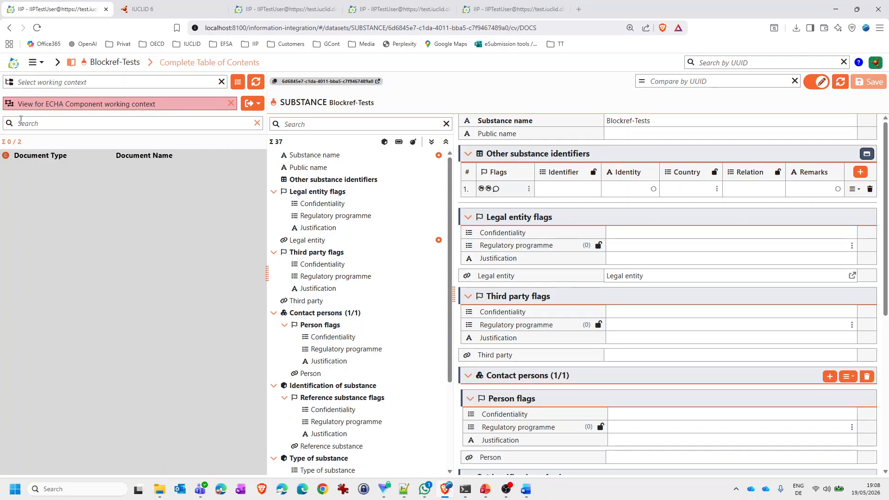
{"action": "left_click", "coordinate": [230, 102]}
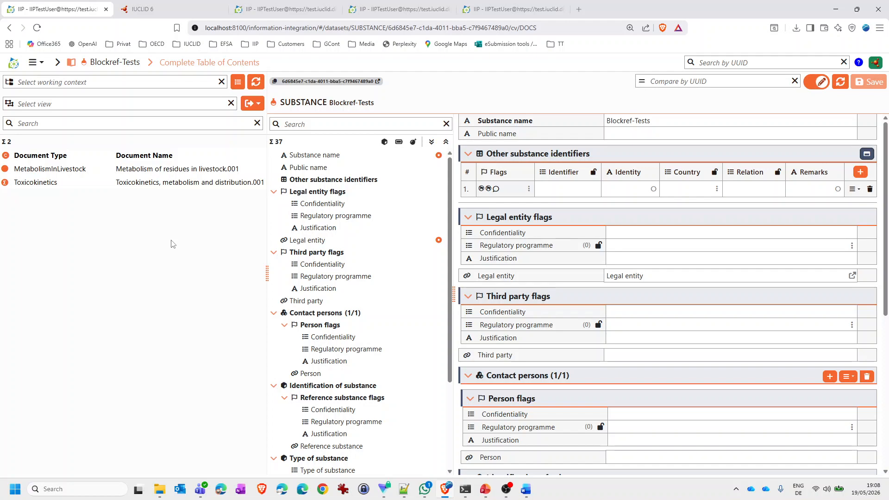
Step: Open the Metabolism of residues in livestock.001 document and narrow the document list and field outline to widen its content area
{"action": "left_click", "coordinate": [32, 169]}
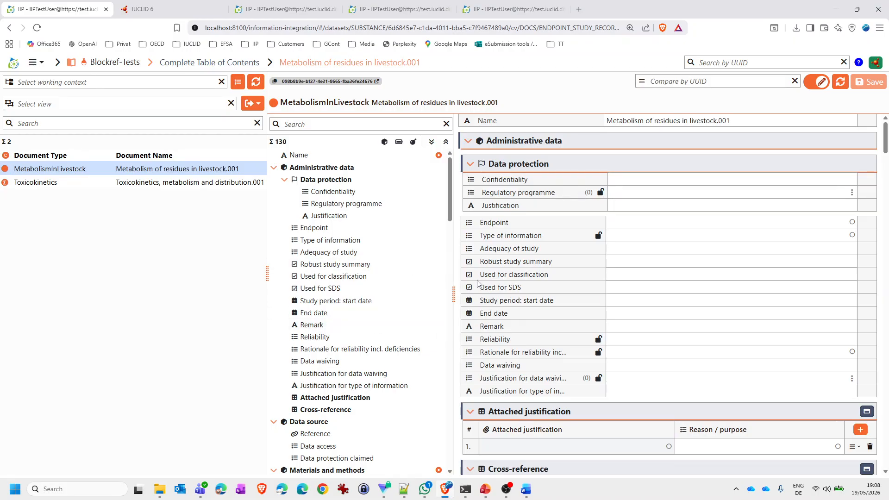
{"action": "scroll", "coordinate": [534, 282], "scroll_direction": "down", "scroll_amount": 3}
{"action": "scroll", "coordinate": [535, 282], "scroll_direction": "down", "scroll_amount": 5}
{"action": "scroll", "coordinate": [534, 285], "scroll_direction": "down", "scroll_amount": 7}
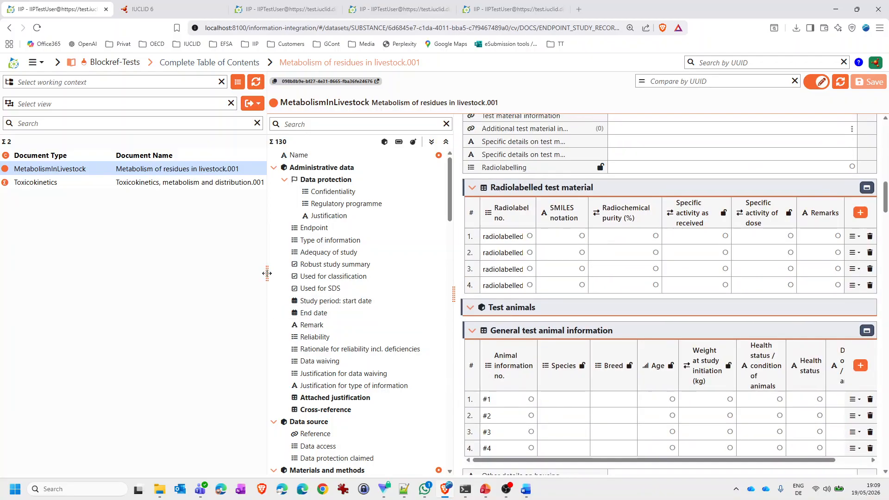
{"action": "left_click_drag", "start_coordinate": [267, 273], "coordinate": [182, 272]}
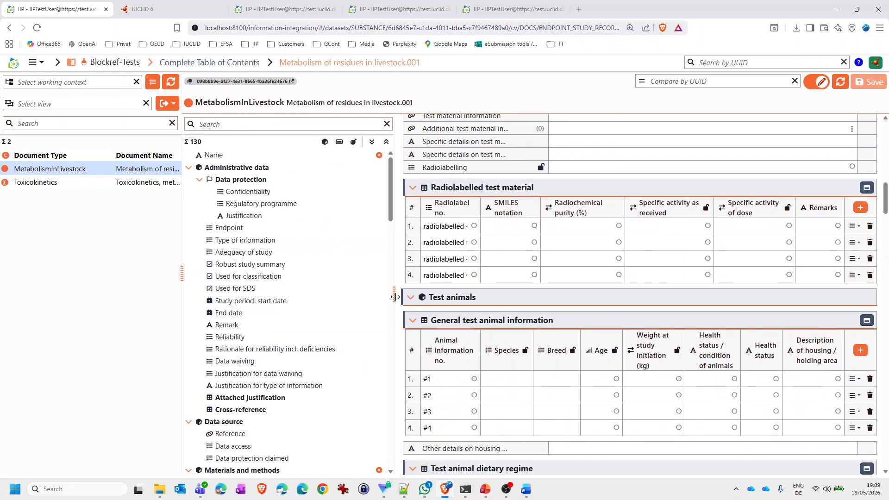
{"action": "left_click_drag", "start_coordinate": [396, 297], "coordinate": [319, 282]}
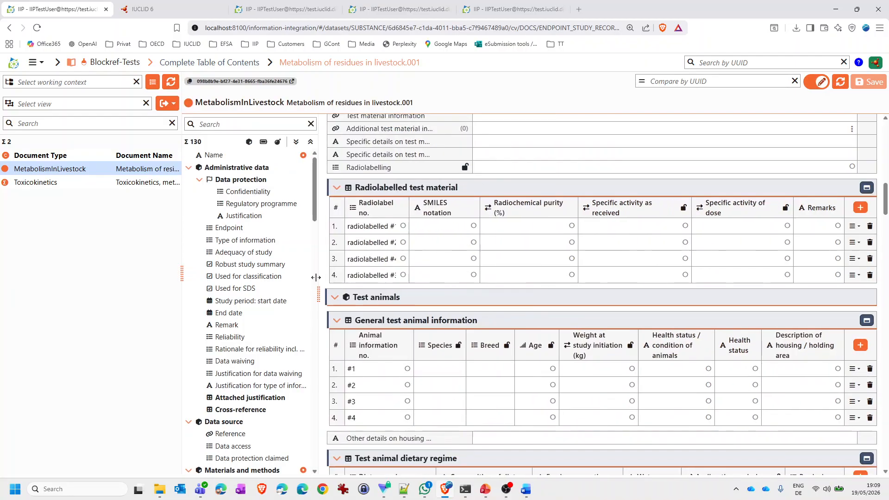
Step: Add a fifth row to the Test animal dosing regime table and select its Dosing regime no. cell
{"action": "scroll", "coordinate": [475, 318], "scroll_direction": "down", "scroll_amount": 3}
{"action": "scroll", "coordinate": [475, 317], "scroll_direction": "down", "scroll_amount": 4}
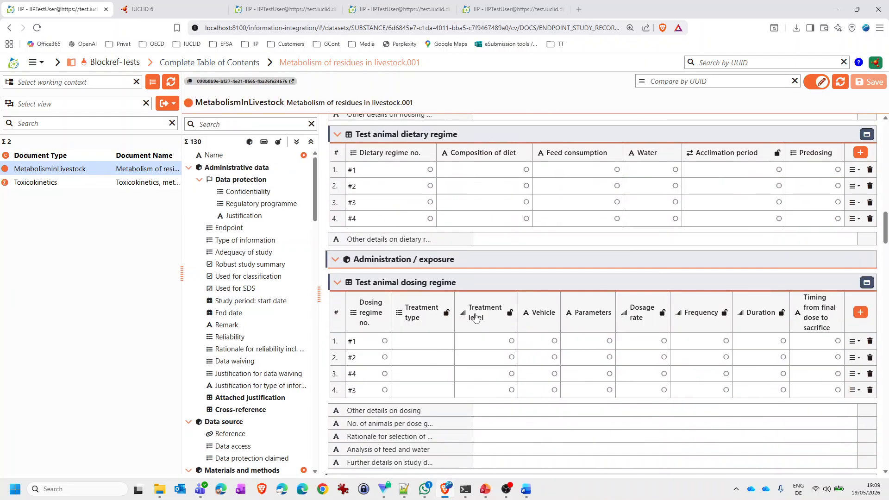
{"action": "scroll", "coordinate": [475, 318], "scroll_direction": "down", "scroll_amount": 7}
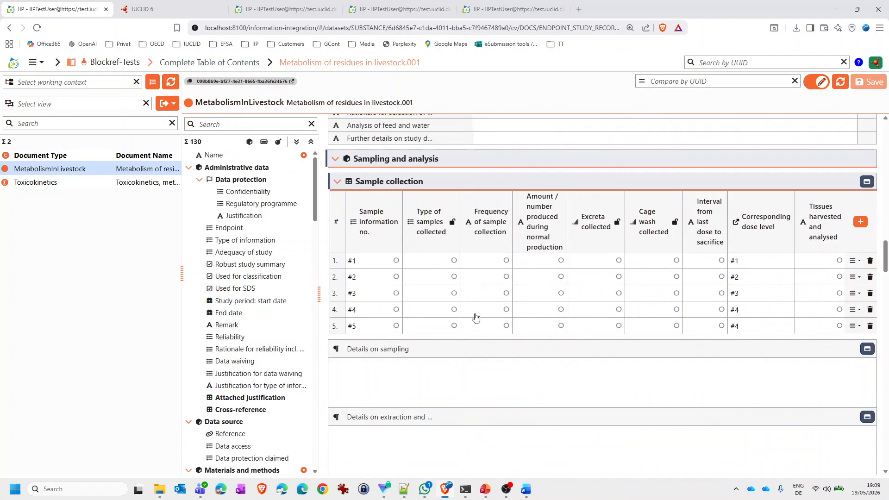
{"action": "scroll", "coordinate": [475, 318], "scroll_direction": "up", "scroll_amount": 3}
{"action": "scroll", "coordinate": [474, 313], "scroll_direction": "down", "scroll_amount": 2}
{"action": "scroll", "coordinate": [474, 313], "scroll_direction": "up", "scroll_amount": 2}
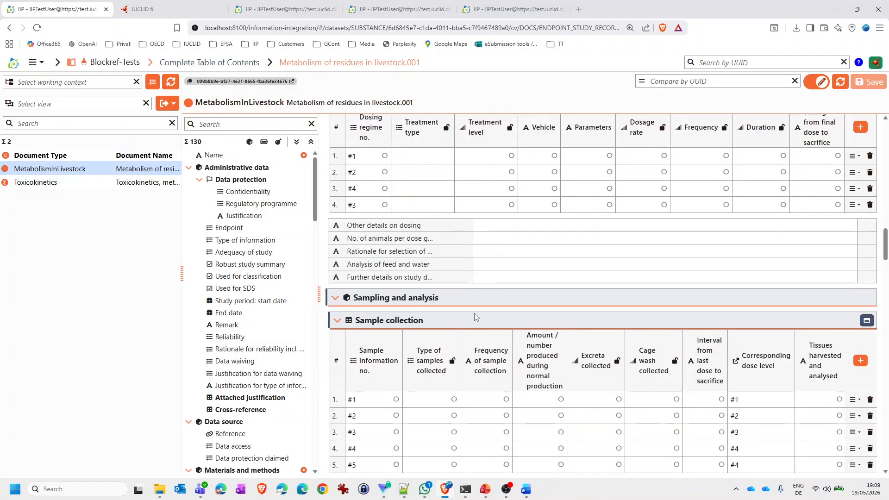
{"action": "key", "text": "ctrl+minus"}
{"action": "scroll", "coordinate": [492, 277], "scroll_direction": "up", "scroll_amount": 2}
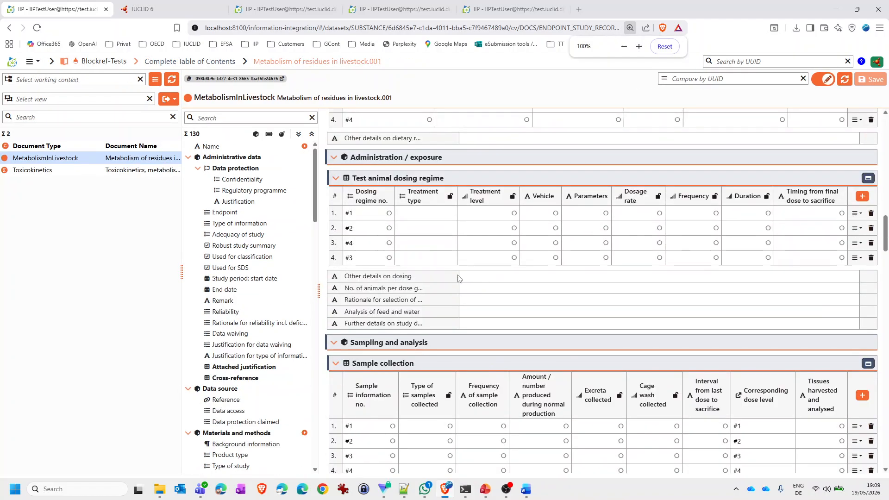
{"action": "left_click", "coordinate": [363, 214]}
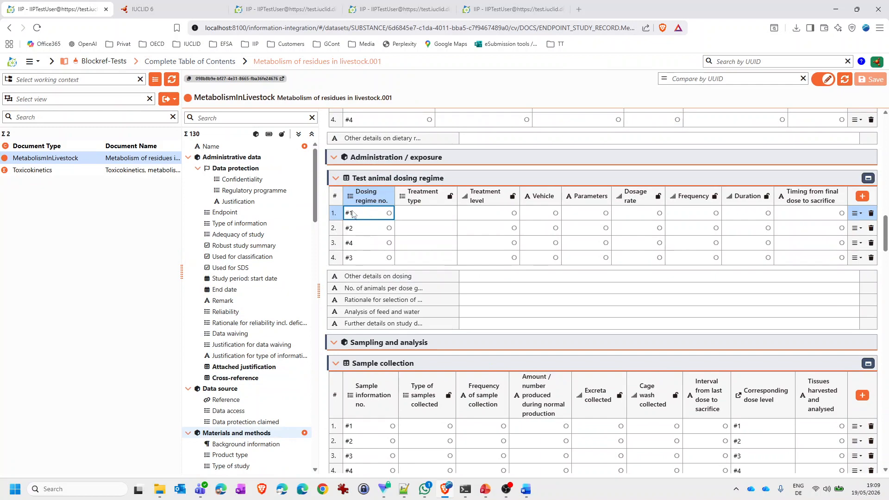
{"action": "left_click", "coordinate": [861, 197]}
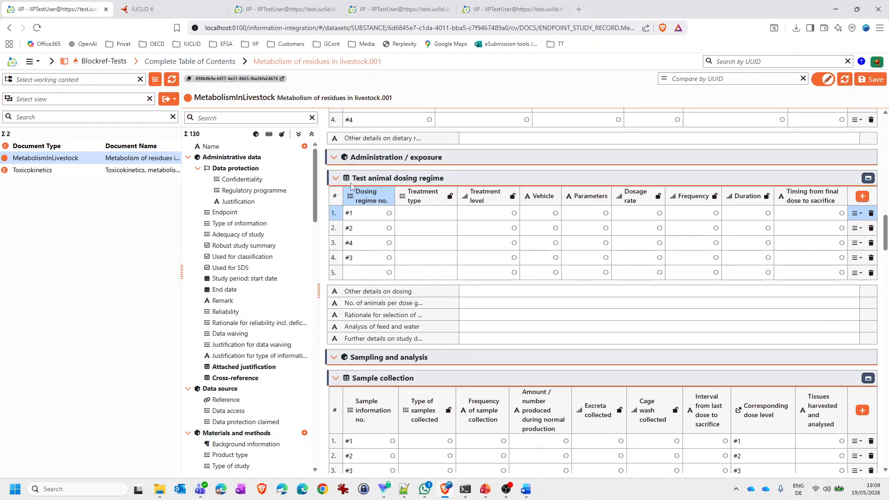
{"action": "left_click", "coordinate": [358, 273]}
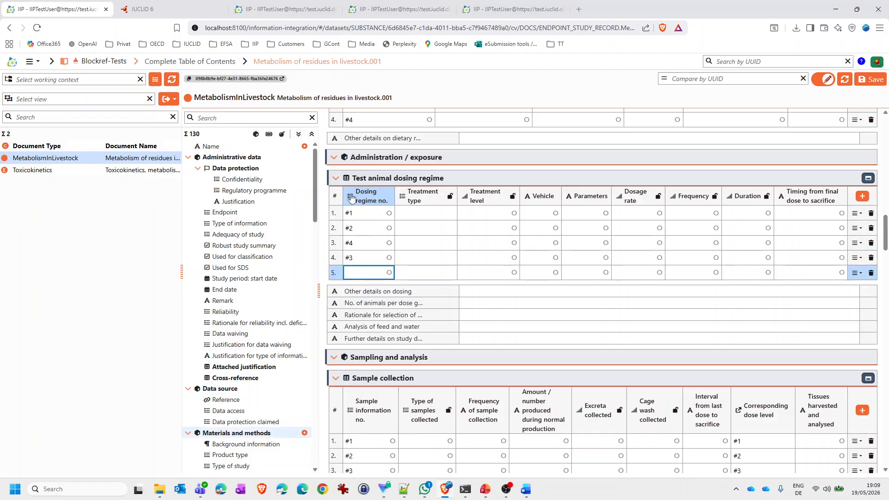
Step: Copy the phrase list of the Dosing regime no. field and paste it into a new Notepad++ document
{"action": "mouse_move", "coordinate": [351, 201]}
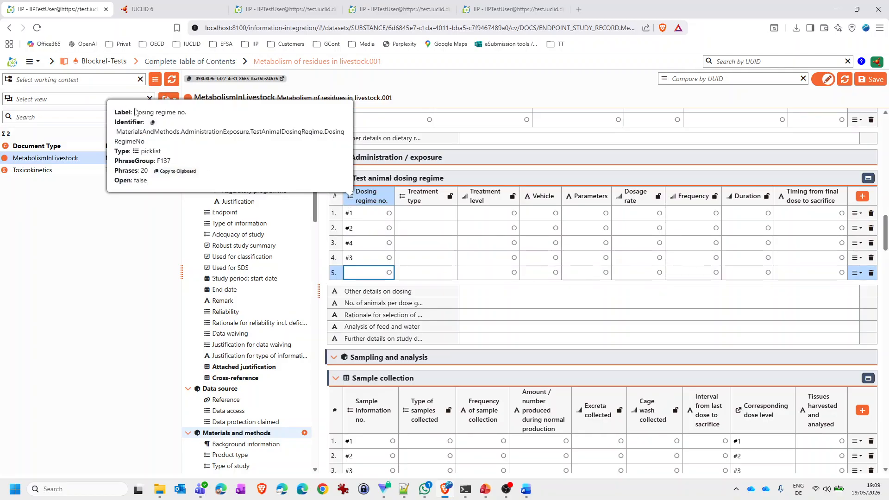
{"action": "left_click", "coordinate": [157, 174]}
{"action": "left_click", "coordinate": [400, 494]}
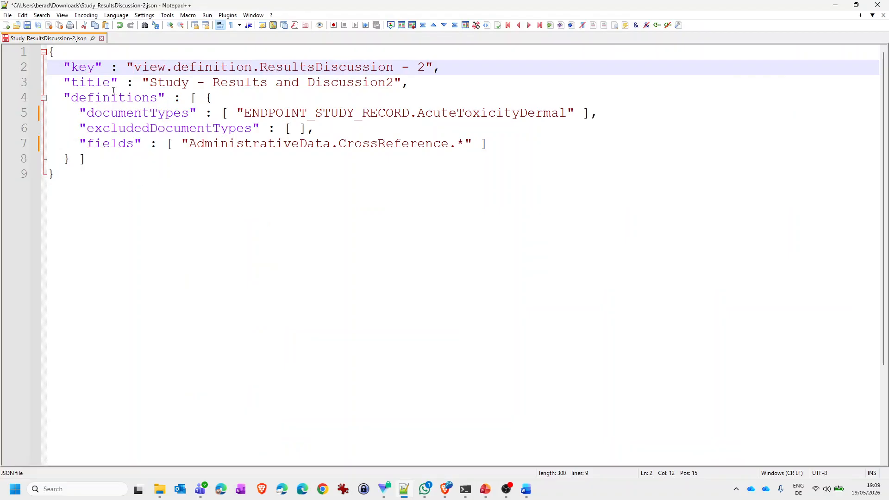
{"action": "left_click", "coordinate": [8, 15]}
{"action": "left_click", "coordinate": [20, 24]}
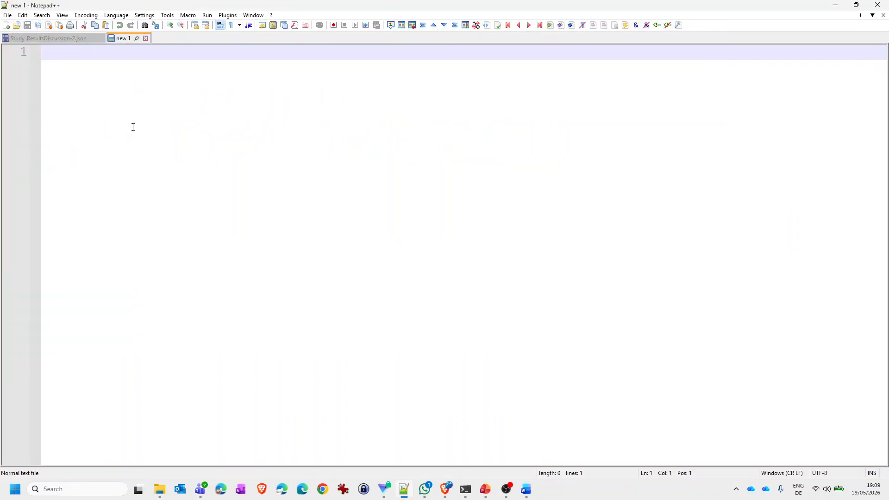
{"action": "key", "text": "ctrl+v"}
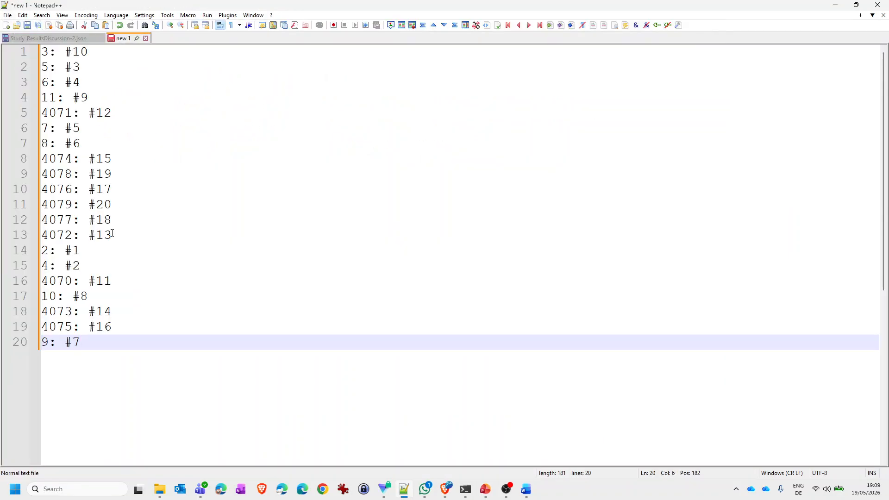
Step: Examine the order of the pasted phrases, highlighting the values #10 and #15
{"action": "left_click_drag", "start_coordinate": [65, 51], "coordinate": [88, 51]}
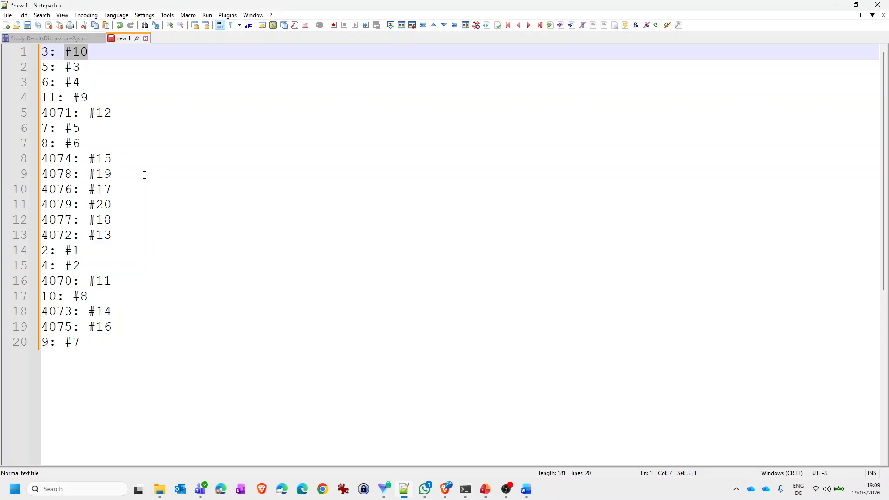
{"action": "left_click_drag", "start_coordinate": [112, 158], "coordinate": [88, 159]}
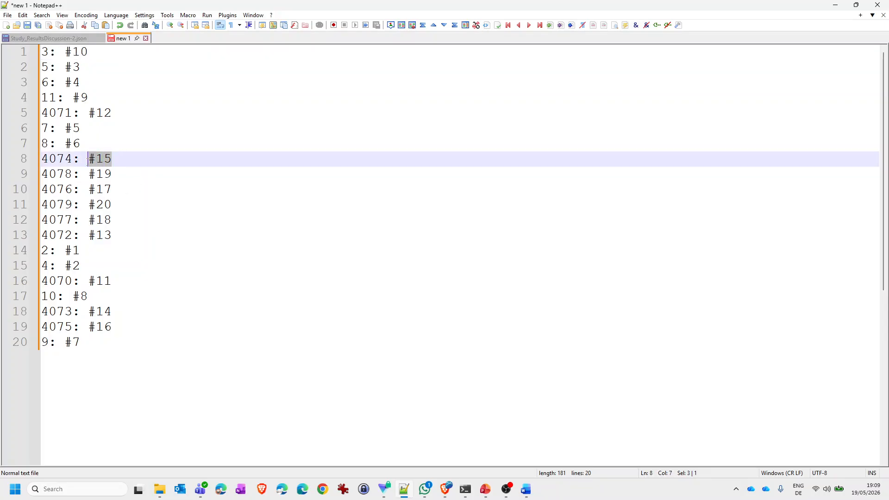
Step: Return to the browser, set the fifth dosing regime row's Dosing regime no. to #16 and add a sixth row
{"action": "left_click", "coordinate": [444, 490]}
{"action": "left_click", "coordinate": [360, 272]}
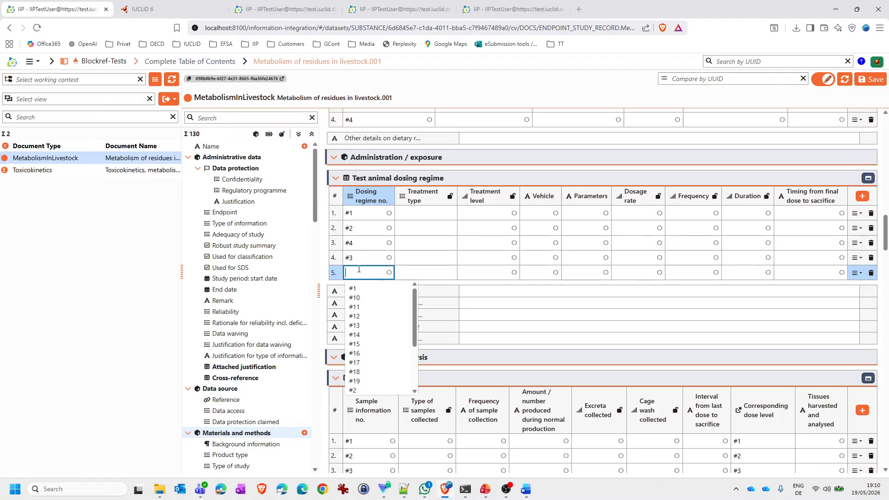
{"action": "left_click", "coordinate": [362, 355]}
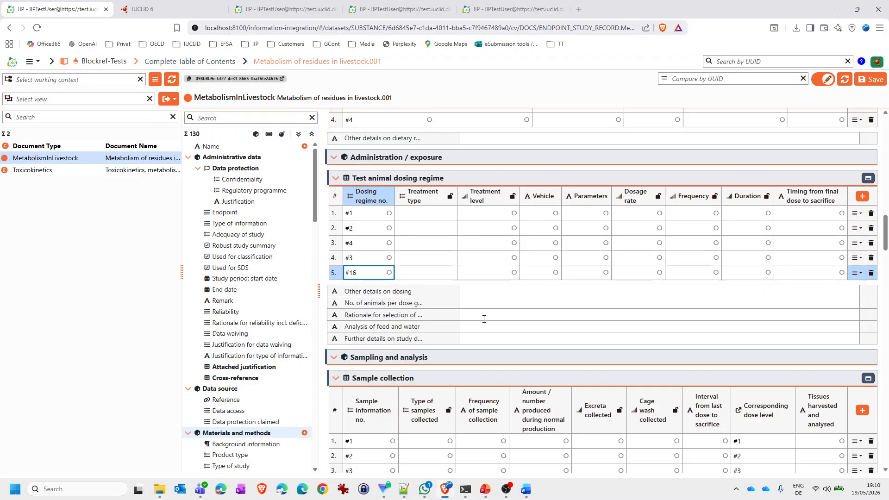
{"action": "left_click", "coordinate": [861, 196]}
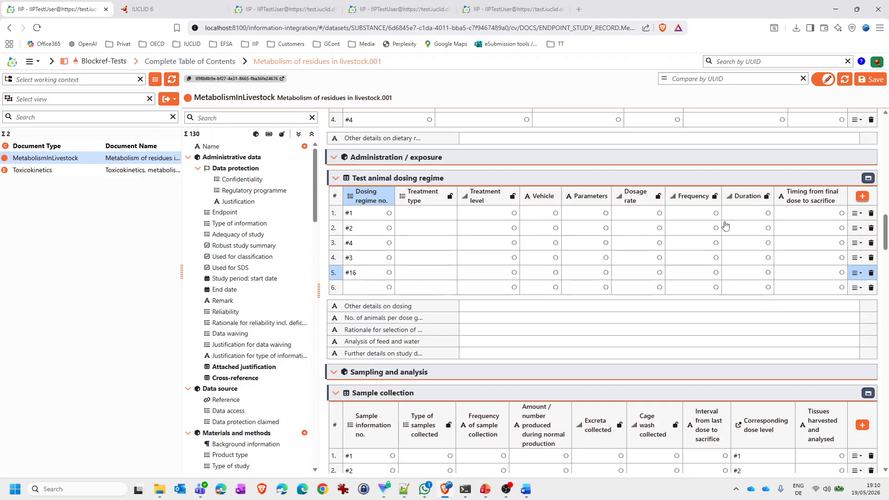
Step: Add a sixth row to the Sample collection table
{"action": "scroll", "coordinate": [624, 343], "scroll_direction": "down", "scroll_amount": 1}
{"action": "scroll", "coordinate": [687, 339], "scroll_direction": "down", "scroll_amount": 2}
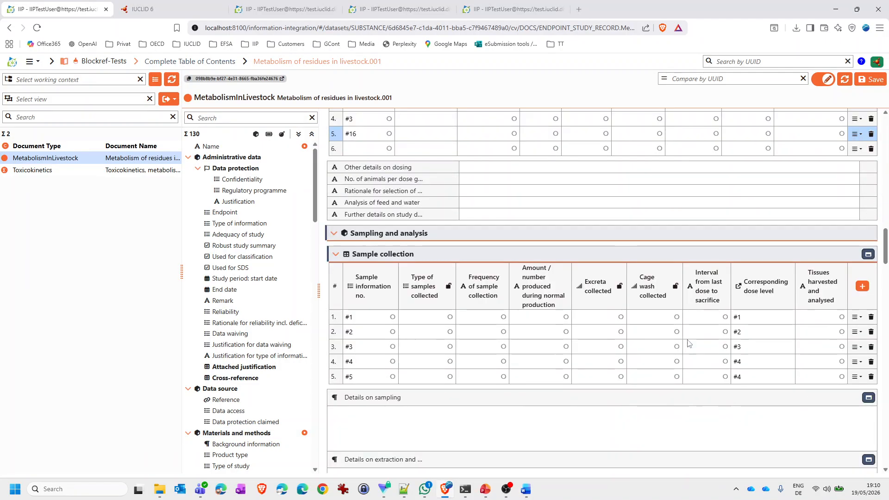
{"action": "left_click", "coordinate": [862, 286]}
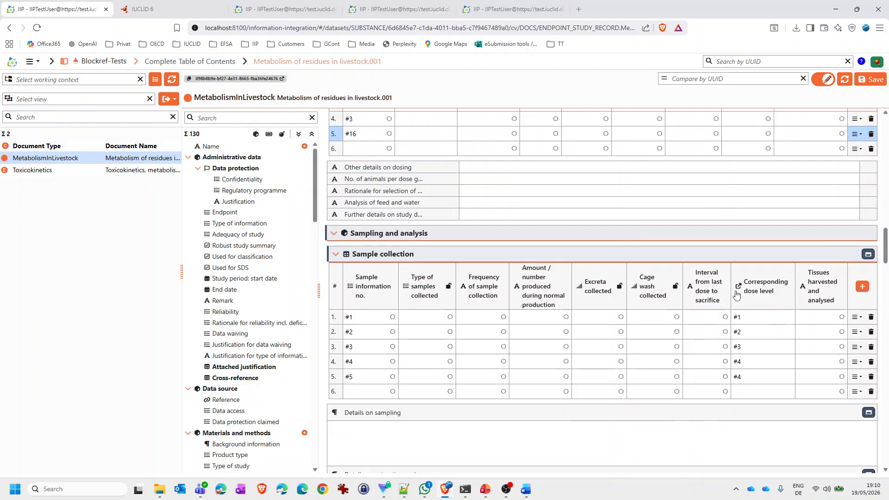
Step: Examine the Corresponding dose level field's information, highlighting the path under Select By
{"action": "scroll", "coordinate": [739, 291], "scroll_direction": "up", "scroll_amount": 1}
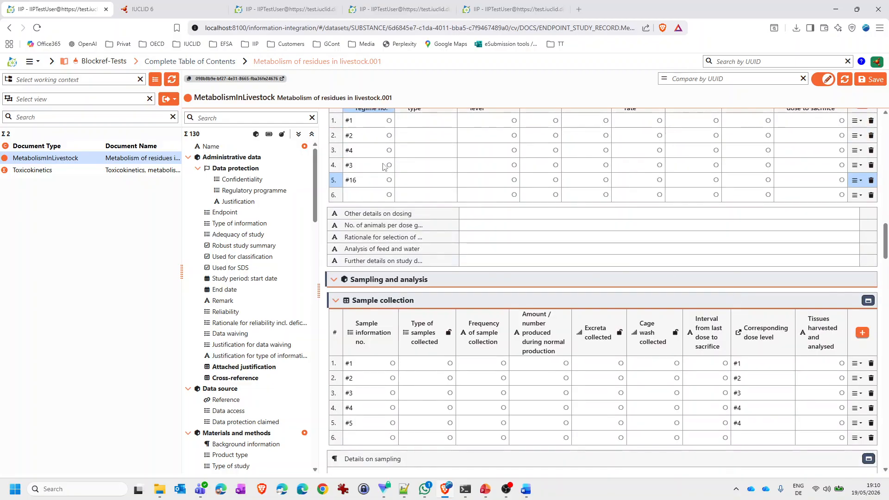
{"action": "left_click", "coordinate": [738, 336]}
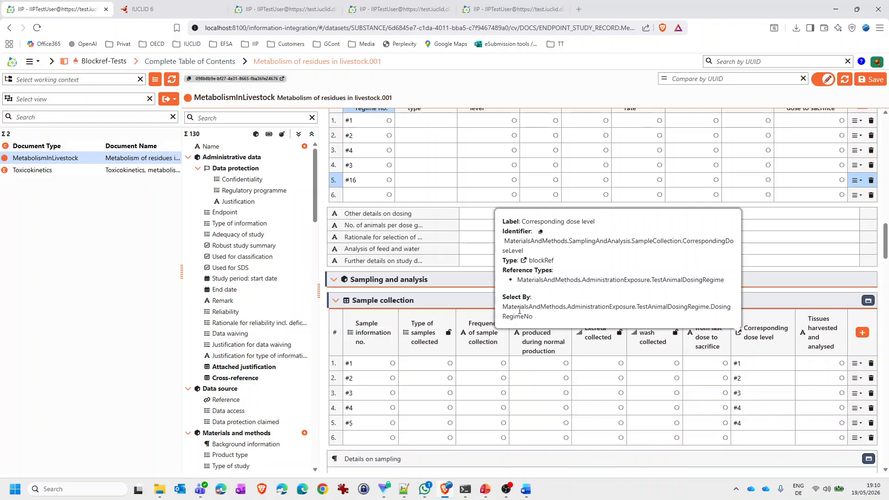
{"action": "left_click_drag", "start_coordinate": [504, 307], "coordinate": [533, 323]}
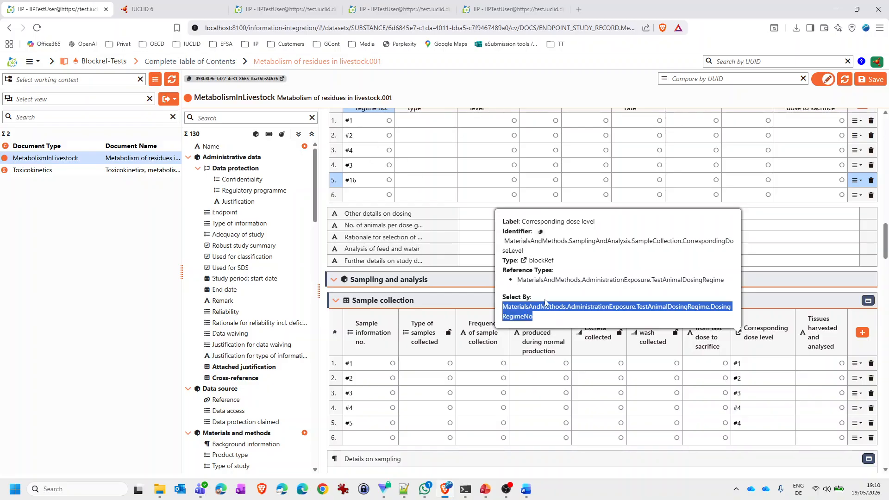
{"action": "left_click", "coordinate": [592, 273]}
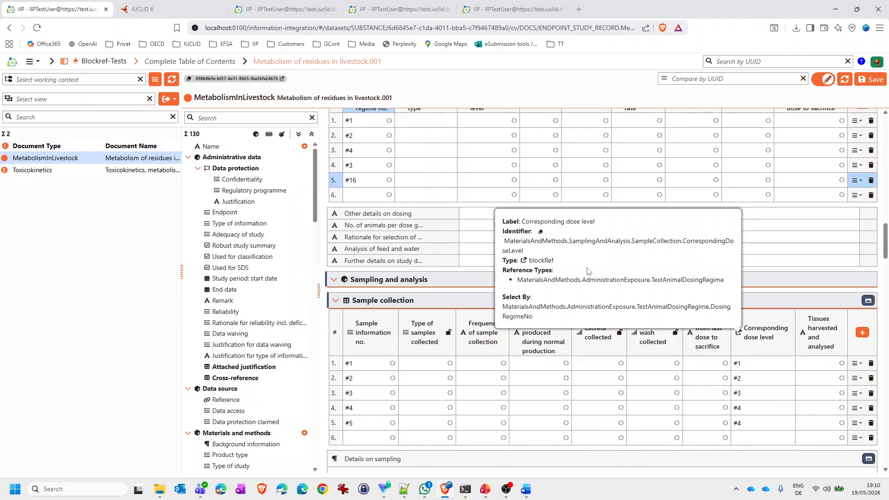
Step: Set the Corresponding dose level of the sixth Sample collection row to #16 and save the document
{"action": "left_click", "coordinate": [752, 368]}
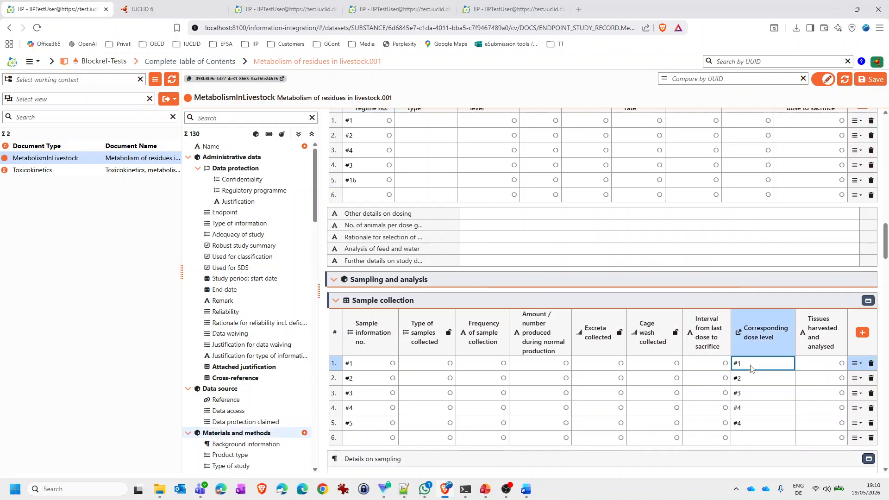
{"action": "left_click", "coordinate": [746, 436]}
{"action": "double_click", "coordinate": [746, 436]}
{"action": "scroll", "coordinate": [746, 434], "scroll_direction": "down", "scroll_amount": 1}
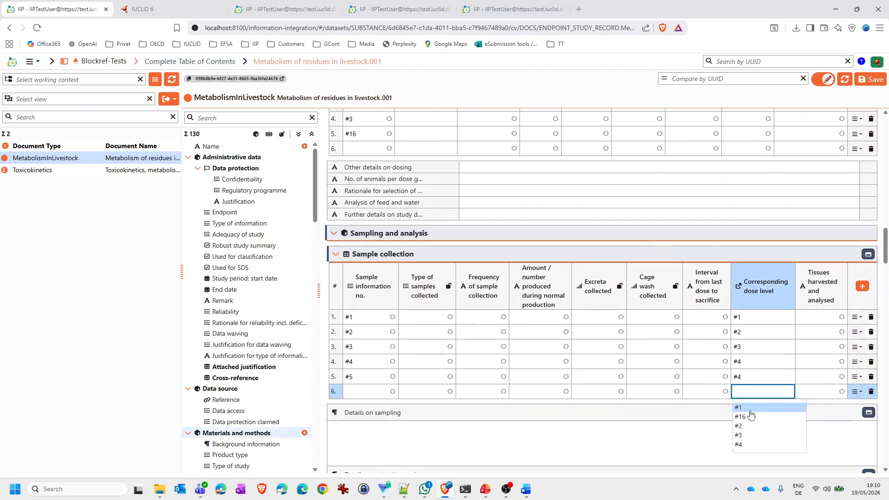
{"action": "scroll", "coordinate": [751, 393], "scroll_direction": "down", "scroll_amount": 2}
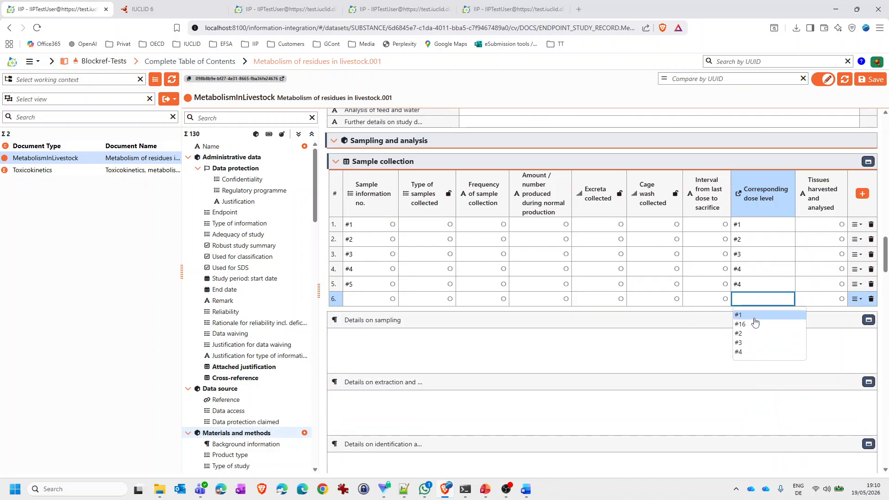
{"action": "scroll", "coordinate": [715, 253], "scroll_direction": "up", "scroll_amount": 4}
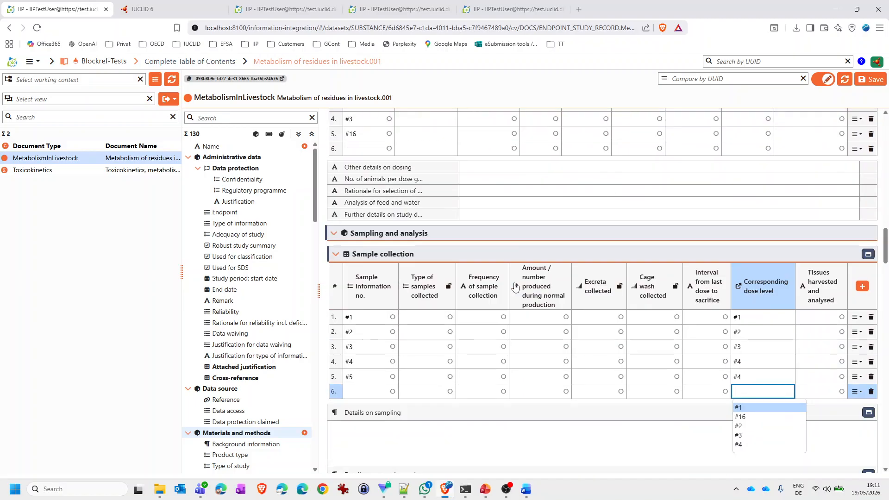
{"action": "scroll", "coordinate": [515, 291], "scroll_direction": "down", "scroll_amount": 2}
{"action": "left_click", "coordinate": [756, 419]}
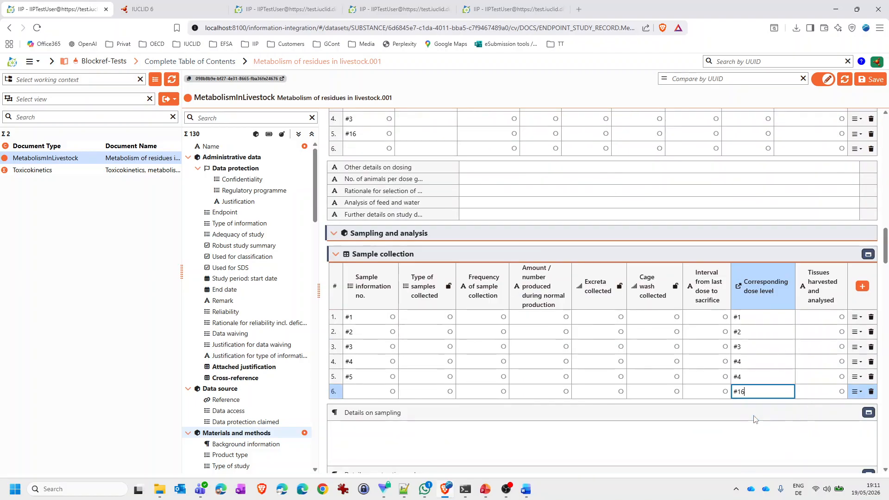
{"action": "left_click", "coordinate": [758, 363]}
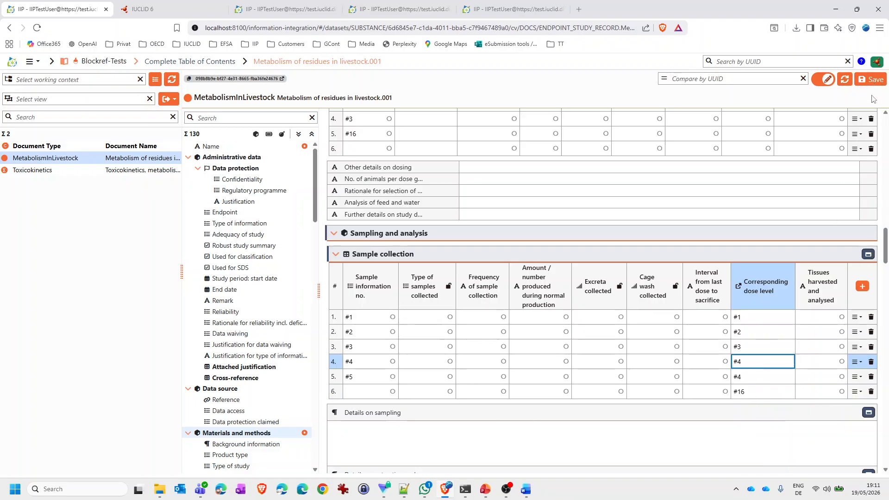
{"action": "left_click", "coordinate": [873, 81]}
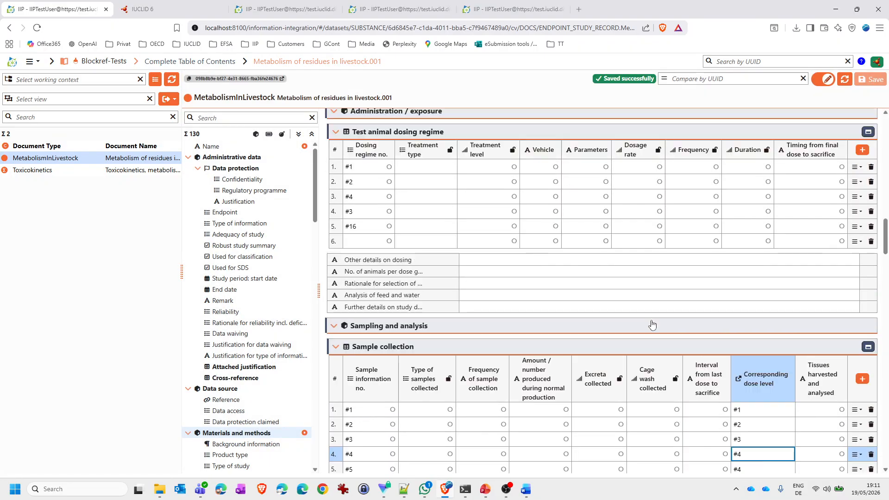
Step: Add a seventh Sample collection row, enter ddfff as its Corresponding dose level and view the cell's validation details
{"action": "scroll", "coordinate": [652, 324], "scroll_direction": "up", "scroll_amount": 2}
{"action": "scroll", "coordinate": [875, 436], "scroll_direction": "down", "scroll_amount": 3}
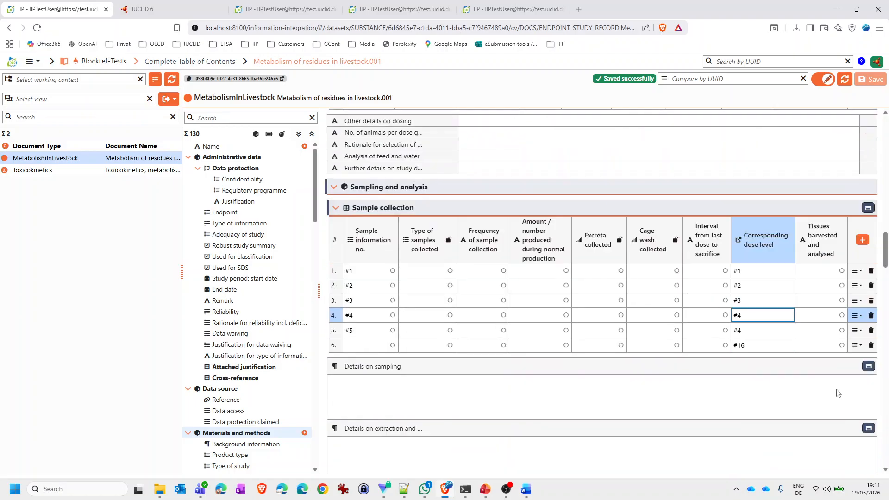
{"action": "left_click", "coordinate": [862, 240]}
{"action": "left_click", "coordinate": [750, 366]}
{"action": "type", "text": "dd"}
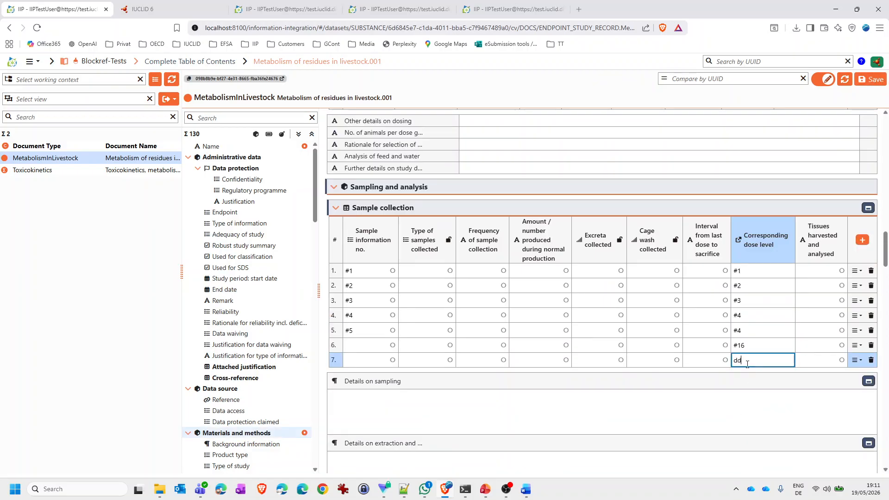
{"action": "type", "text": "fff"}
{"action": "left_click", "coordinate": [750, 403]}
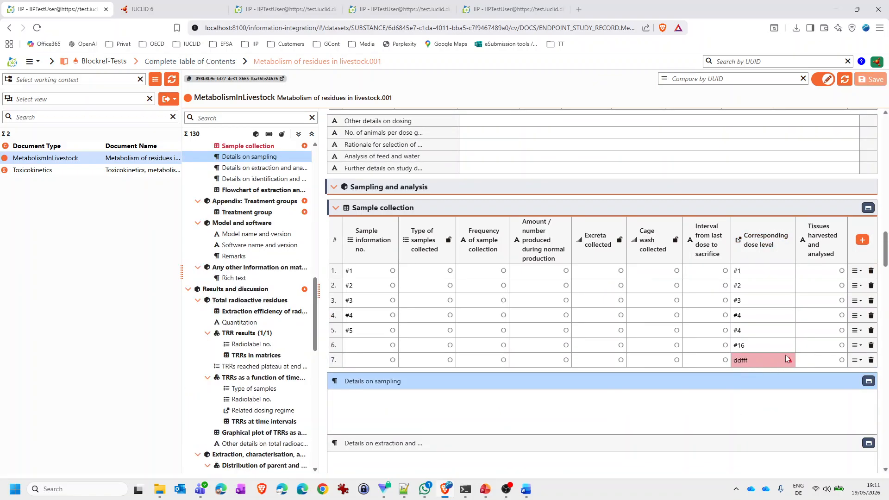
{"action": "mouse_move", "coordinate": [790, 364]}
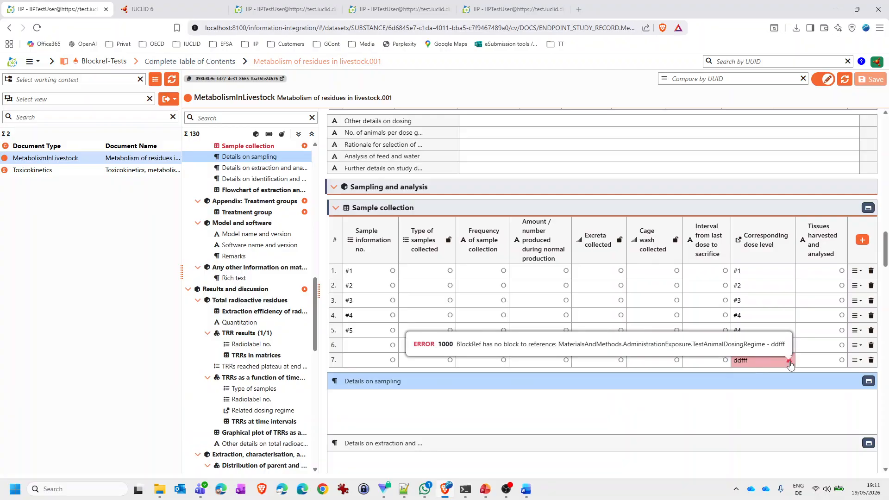
Step: Clear the ddfff entry from the seventh row's Corresponding dose level
{"action": "left_click", "coordinate": [763, 361]}
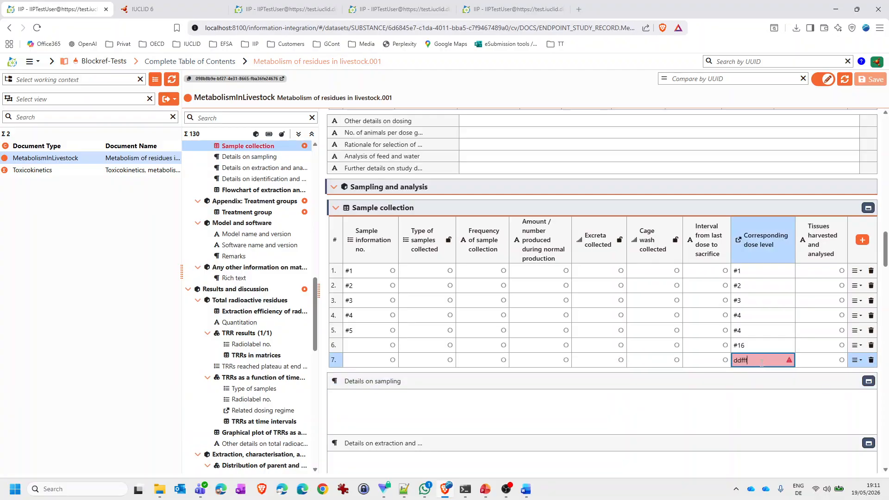
{"action": "left_click", "coordinate": [763, 360]}
{"action": "key", "text": "BackSpace"}
{"action": "key", "text": "BackSpace"}
{"action": "key", "text": "BackSpace"}
{"action": "key", "text": "BackSpace"}
{"action": "key", "text": "BackSpace"}
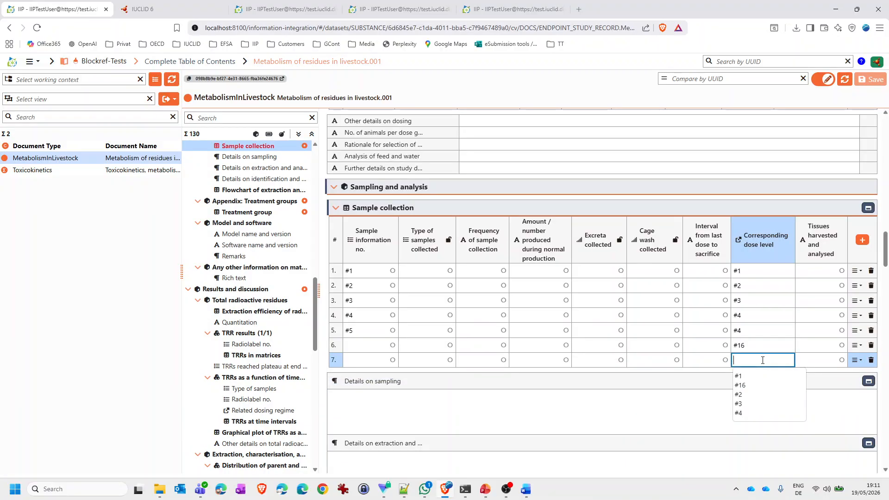
{"action": "left_click", "coordinate": [764, 331]}
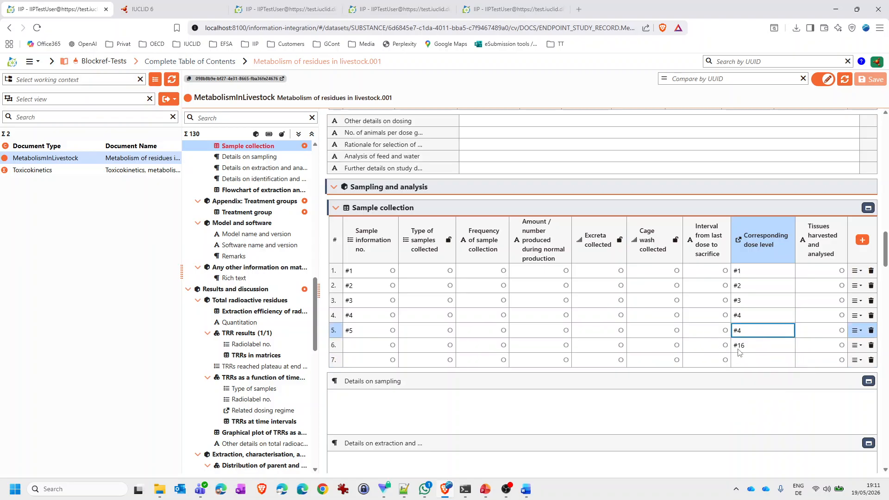
Step: Delete the #16 row from the Test animal dosing regime table and inspect the Corresponding dose level cell that referenced it
{"action": "scroll", "coordinate": [738, 352], "scroll_direction": "up", "scroll_amount": 2}
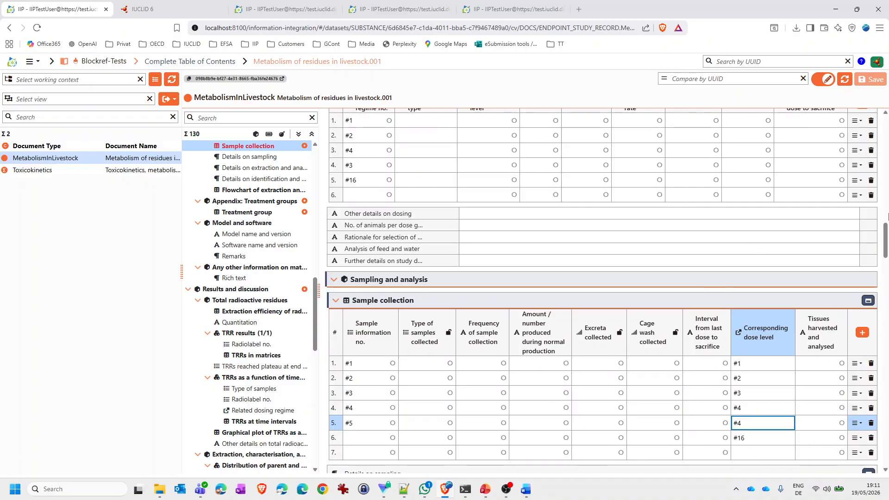
{"action": "left_click", "coordinate": [871, 179]}
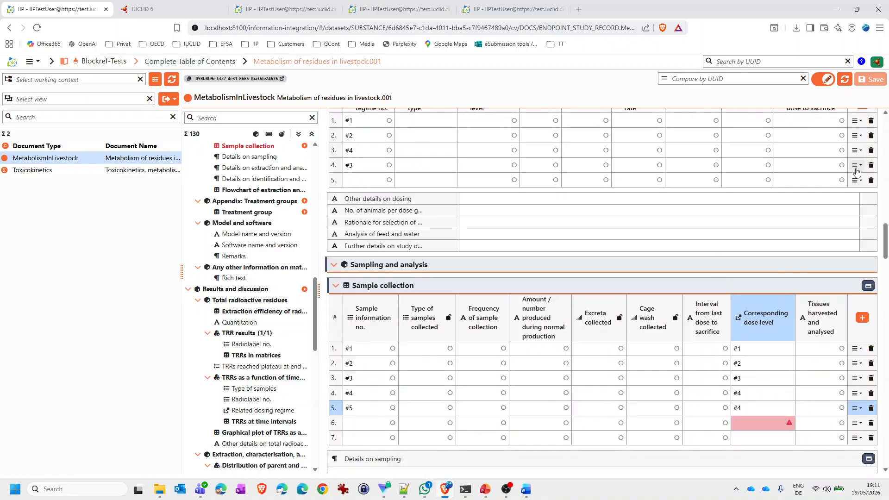
{"action": "mouse_move", "coordinate": [789, 423]}
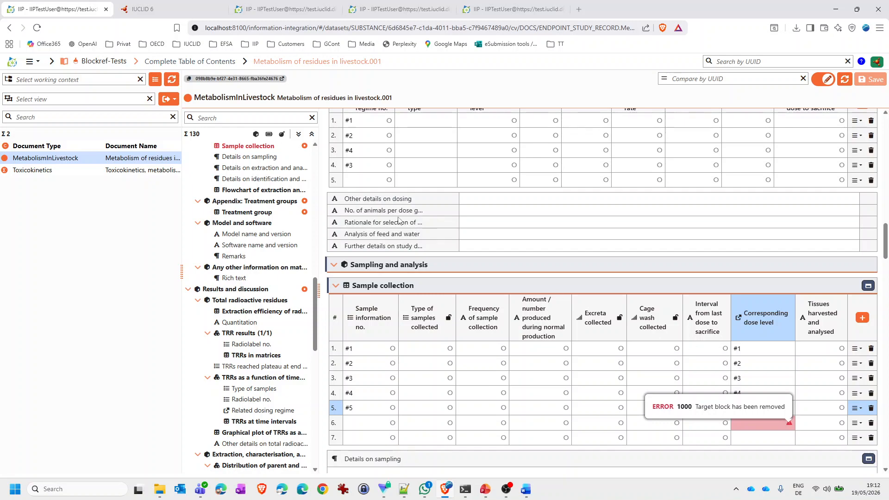
Step: Set the Dosing regime no. of the fifth Test animal dosing regime row to #3
{"action": "left_click", "coordinate": [360, 184]}
{"action": "left_click", "coordinate": [360, 178]}
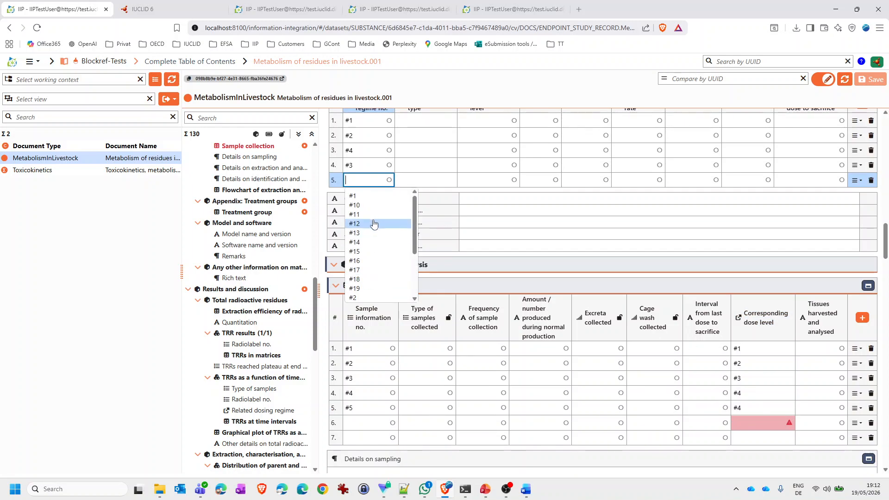
{"action": "scroll", "coordinate": [368, 233], "scroll_direction": "down", "scroll_amount": 4}
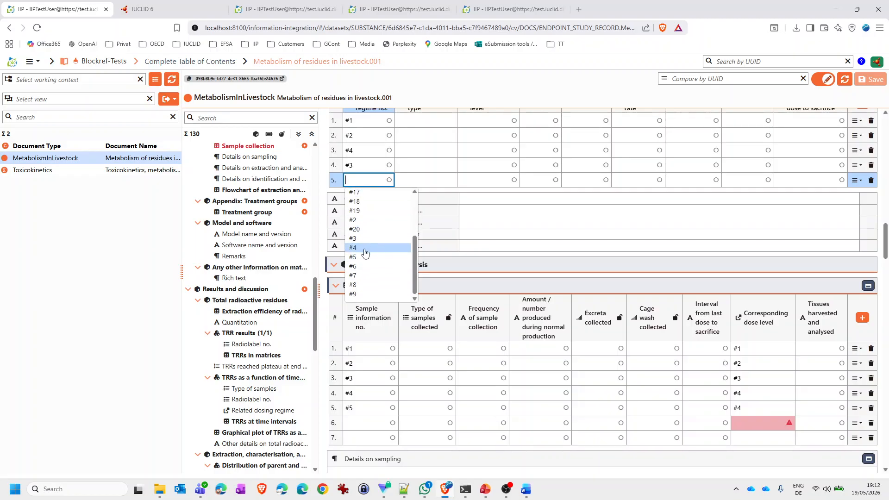
{"action": "left_click", "coordinate": [362, 239]}
{"action": "left_click", "coordinate": [409, 185]}
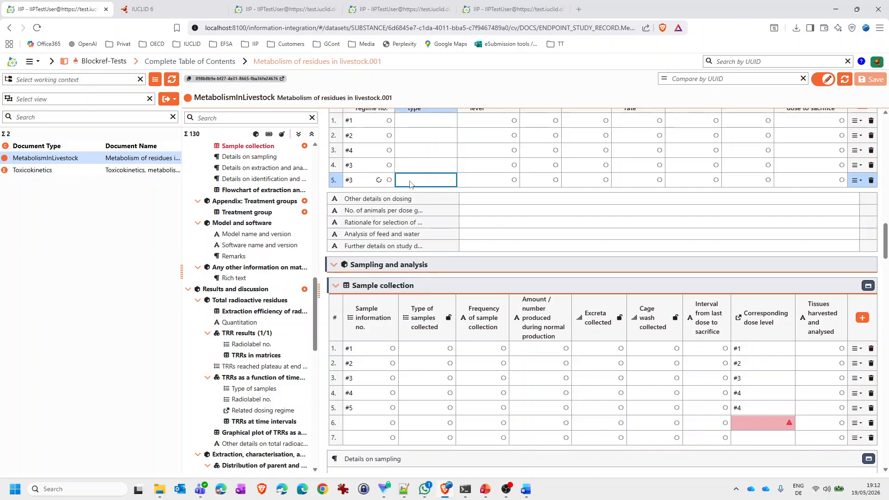
Step: Delete the sixth Sample collection row with the broken reference and set the remaining last row's Corresponding dose level to the first #3
{"action": "scroll", "coordinate": [383, 183], "scroll_direction": "up", "scroll_amount": 2}
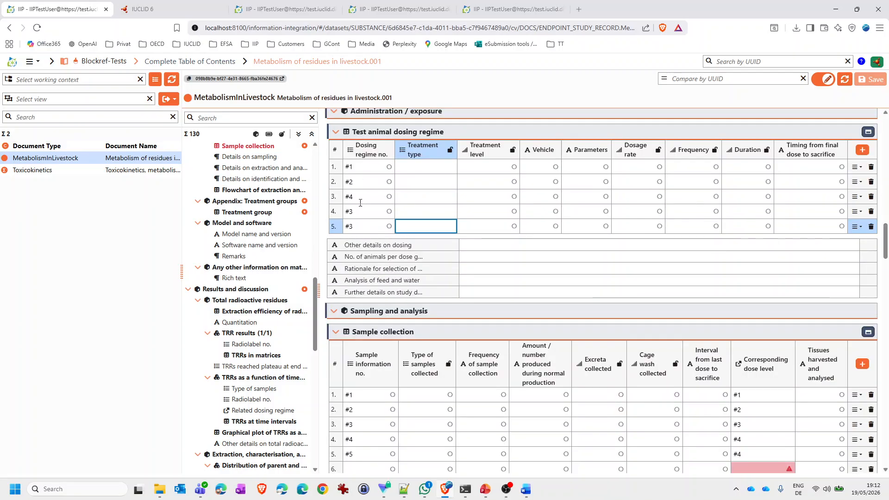
{"action": "scroll", "coordinate": [690, 388], "scroll_direction": "down", "scroll_amount": 3}
{"action": "left_click", "coordinate": [752, 333]}
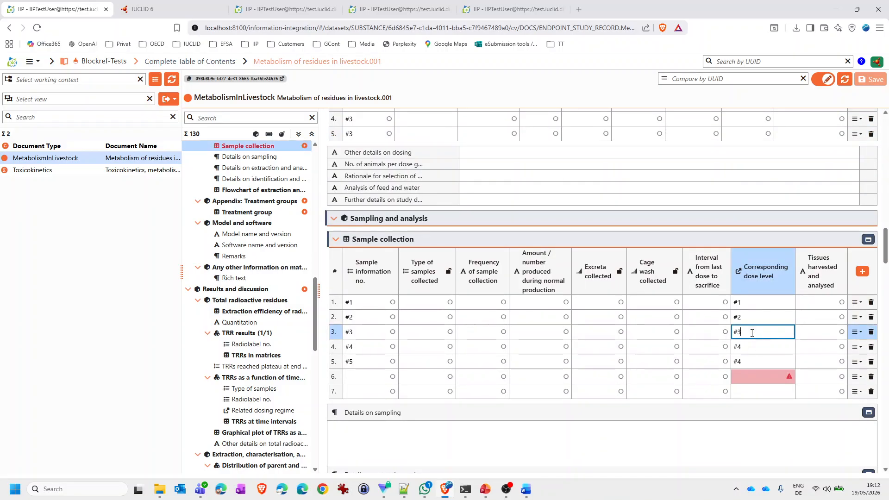
{"action": "left_click", "coordinate": [752, 379]}
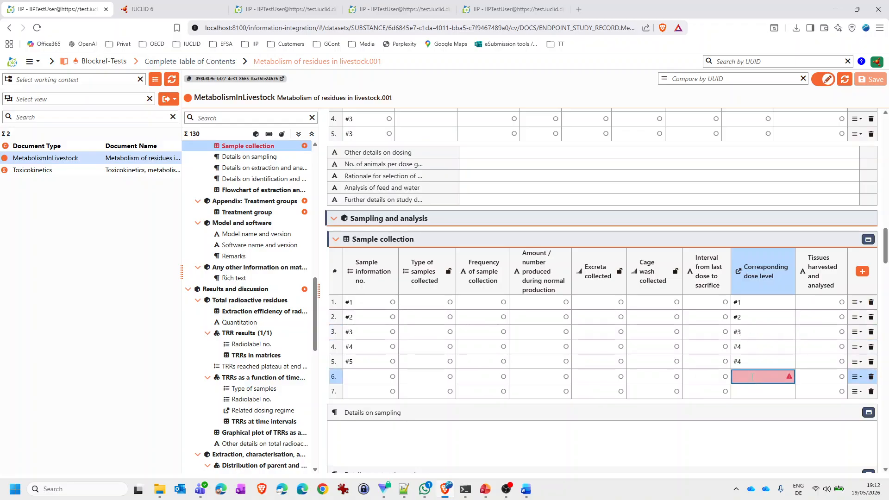
{"action": "left_click", "coordinate": [869, 377]}
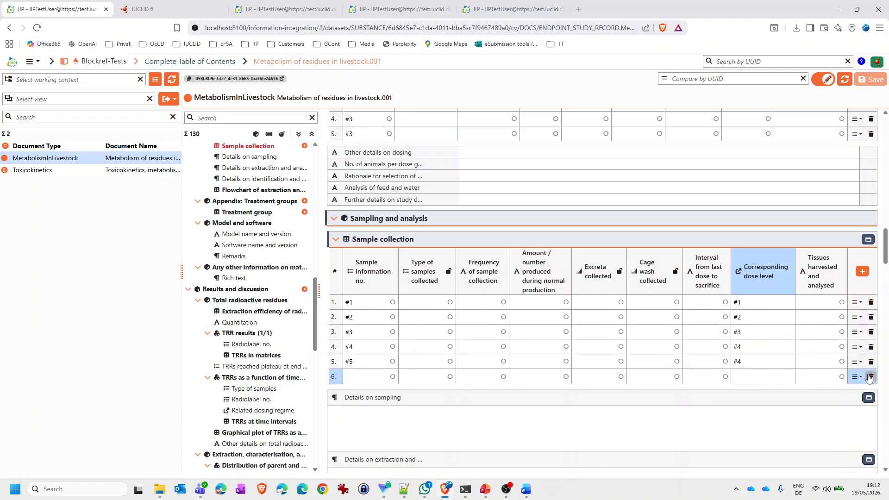
{"action": "left_click", "coordinate": [743, 375]}
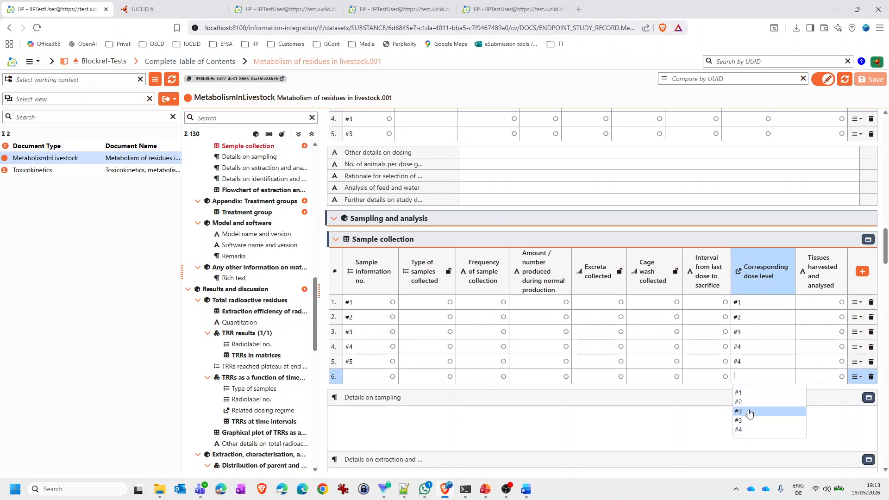
{"action": "left_click", "coordinate": [750, 413]}
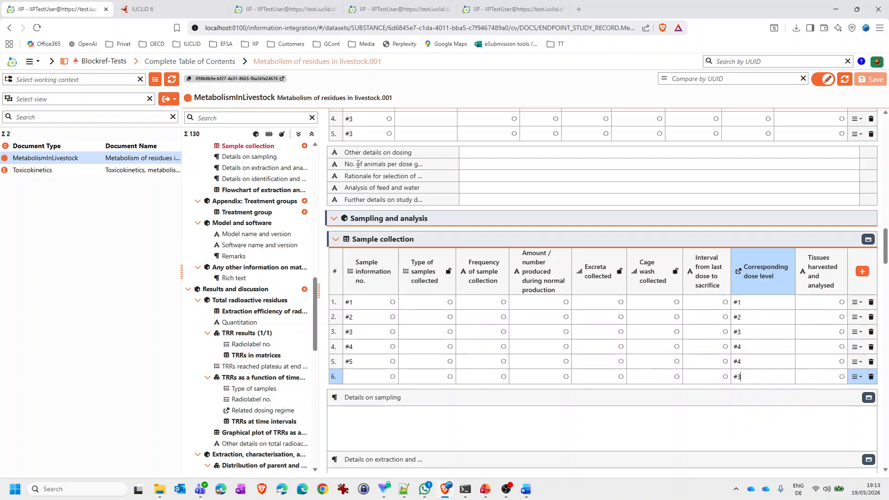
Step: Compare the Dosing regime no. entries of the Test animal dosing regime table with the Corresponding dose level column of Sample collection
{"action": "scroll", "coordinate": [357, 140], "scroll_direction": "up", "scroll_amount": 1}
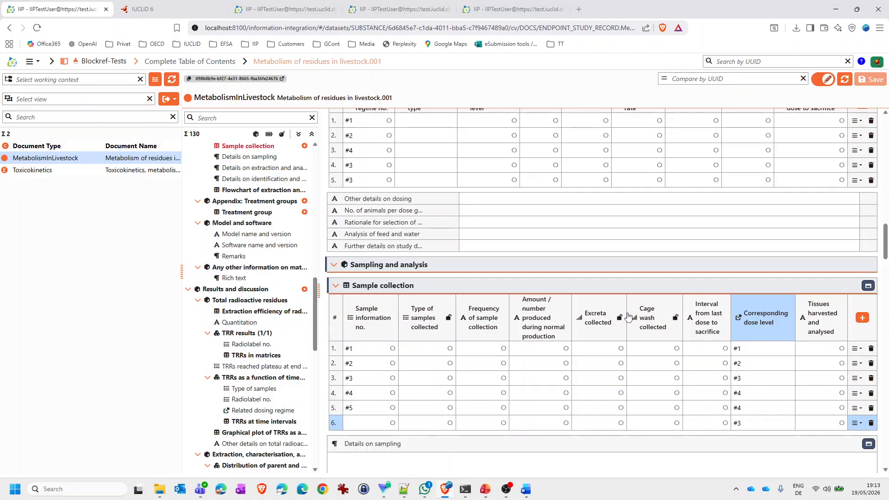
{"action": "scroll", "coordinate": [458, 277], "scroll_direction": "up", "scroll_amount": 2}
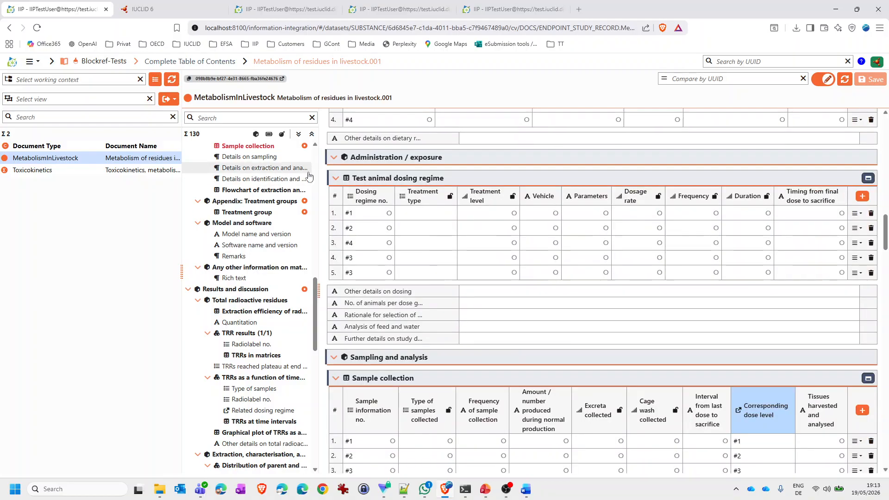
{"action": "mouse_move", "coordinate": [350, 198]}
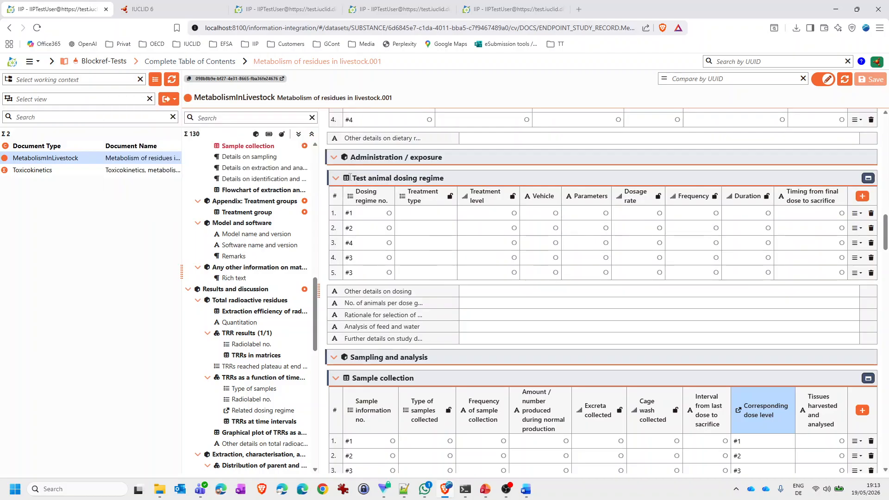
{"action": "mouse_move", "coordinate": [347, 179]}
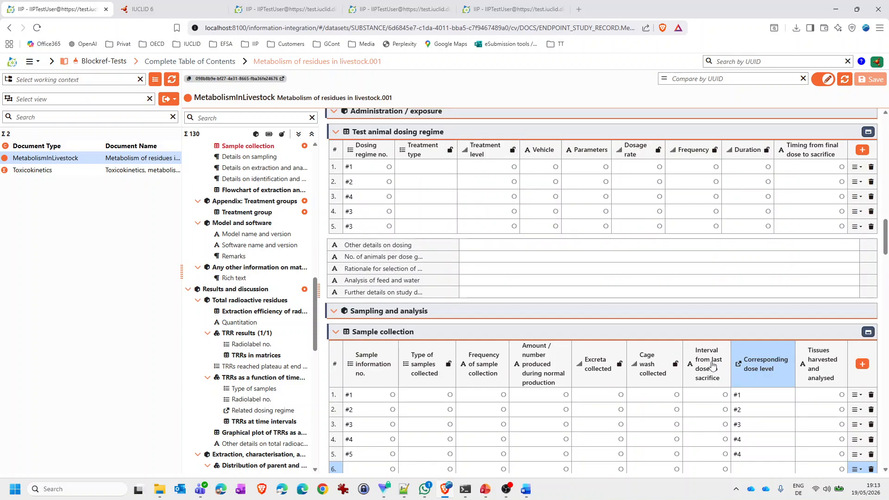
{"action": "scroll", "coordinate": [766, 364], "scroll_direction": "down", "scroll_amount": 2}
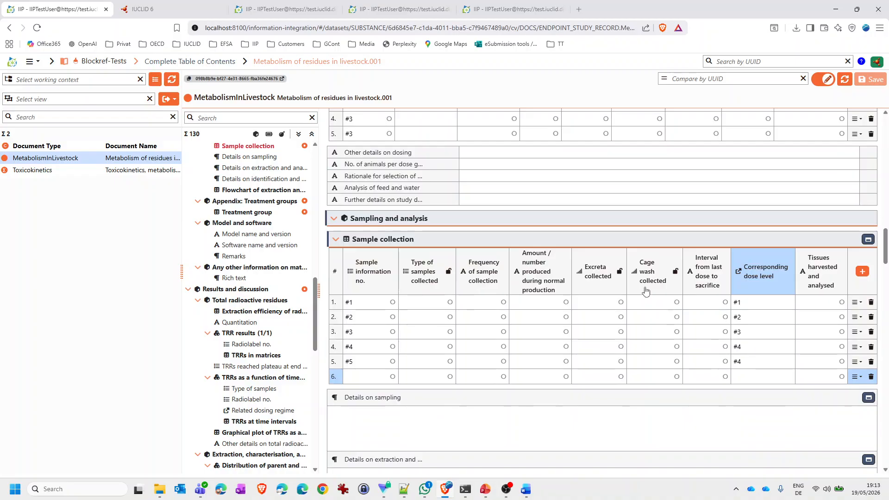
{"action": "scroll", "coordinate": [643, 317], "scroll_direction": "up", "scroll_amount": 1}
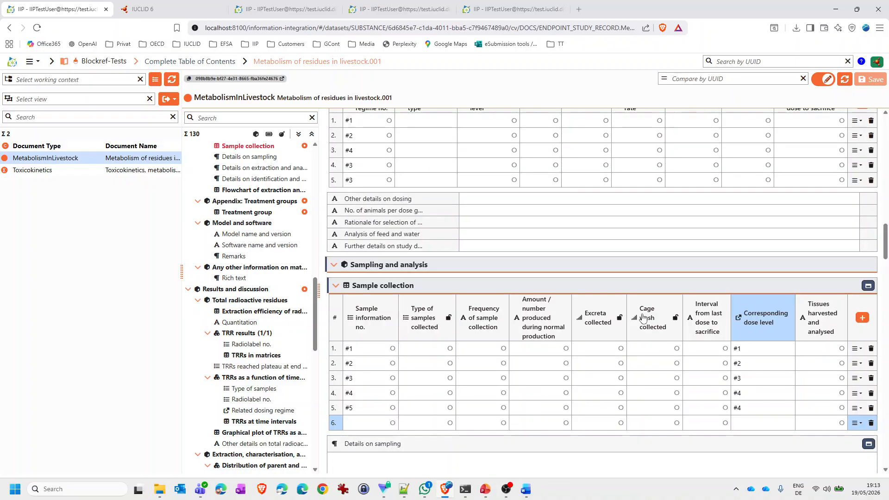
{"action": "scroll", "coordinate": [647, 316], "scroll_direction": "up", "scroll_amount": 2}
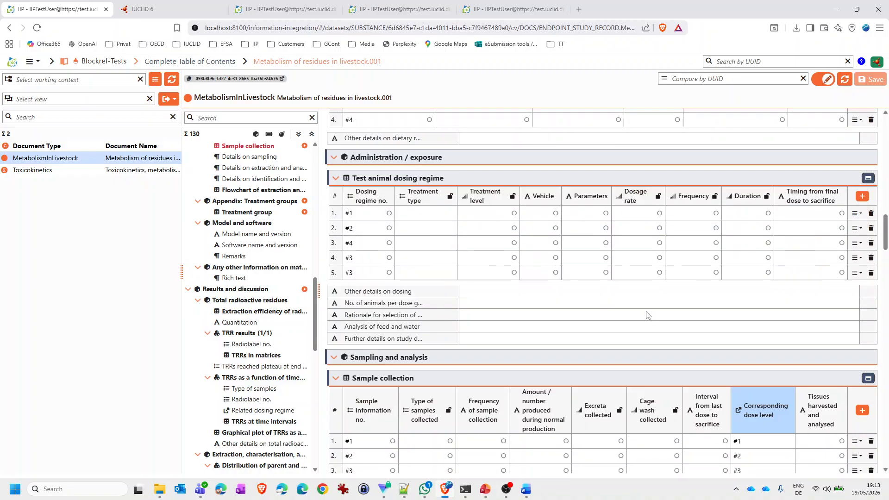
Step: In the Treatment group table, set the second row's Related radiolabel to radiolabelled #2 and the third row's Related animal information to #2
{"action": "scroll", "coordinate": [647, 314], "scroll_direction": "down", "scroll_amount": 13}
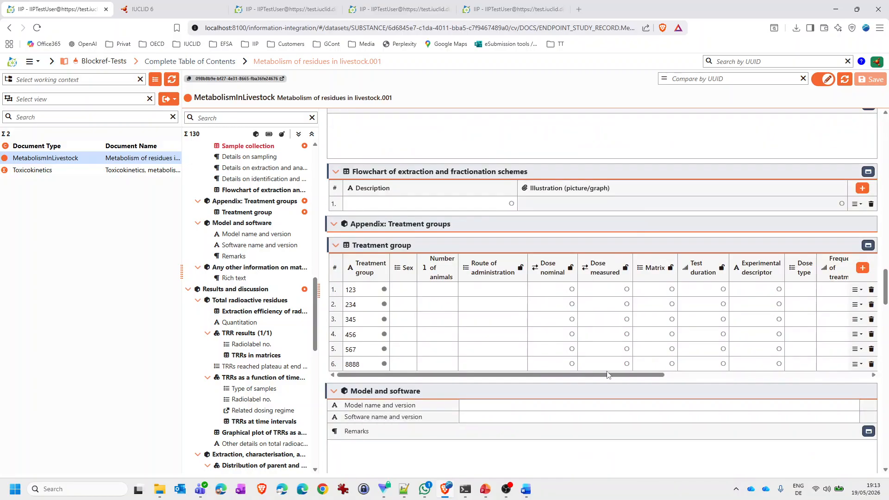
{"action": "left_click_drag", "start_coordinate": [608, 375], "coordinate": [831, 374]}
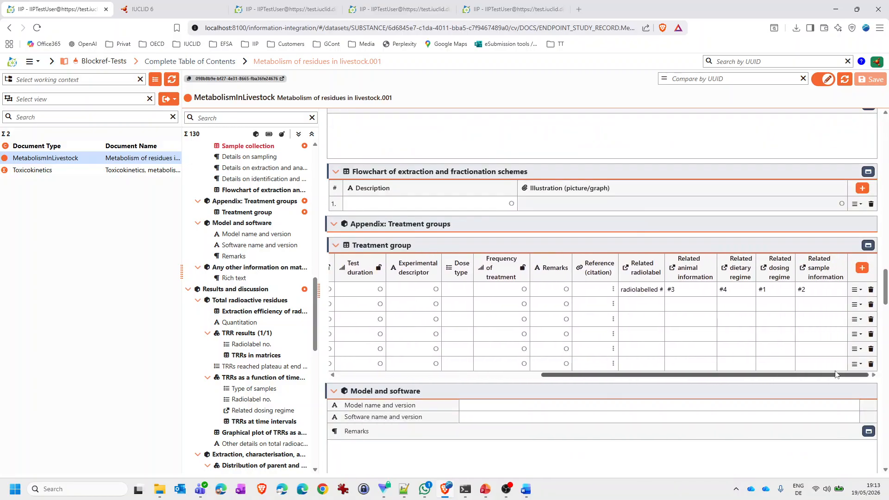
{"action": "left_click", "coordinate": [648, 306]}
{"action": "left_click", "coordinate": [648, 307]}
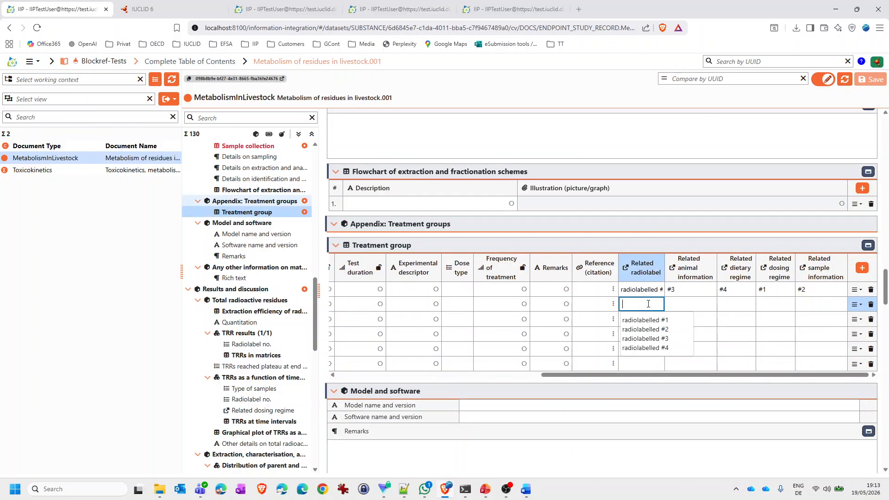
{"action": "left_click", "coordinate": [648, 328]}
{"action": "left_click", "coordinate": [688, 319]}
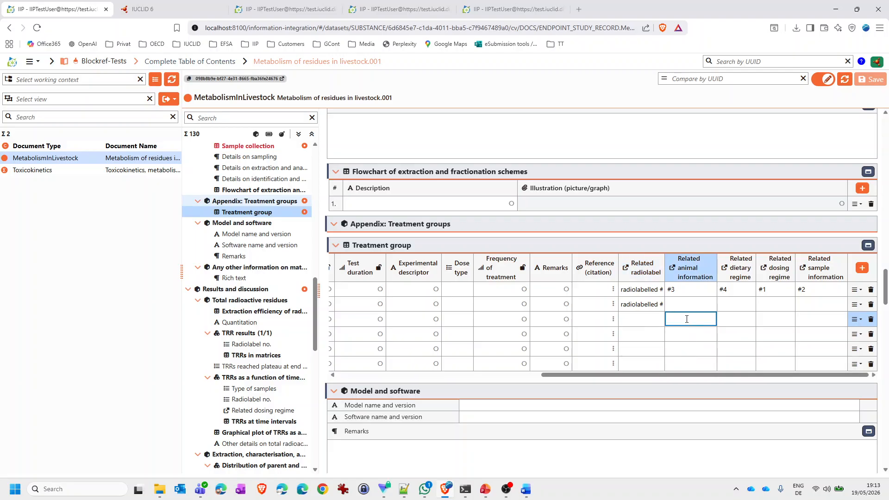
{"action": "left_click", "coordinate": [688, 319]}
{"action": "left_click", "coordinate": [683, 342]}
Step: Set both the Related dietary regime and the Related dosing regime of the fourth Treatment group row to #2
{"action": "left_click", "coordinate": [729, 334]}
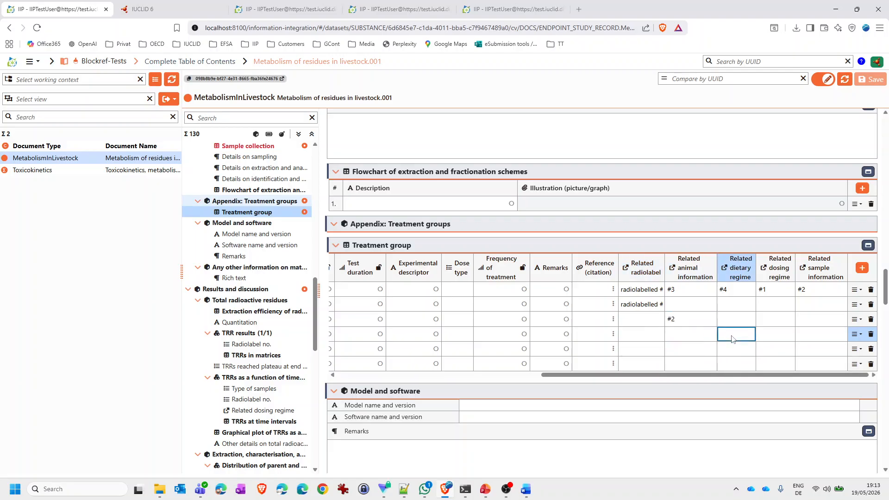
{"action": "left_click", "coordinate": [730, 334]}
{"action": "left_click", "coordinate": [733, 361]}
{"action": "left_click", "coordinate": [767, 340]}
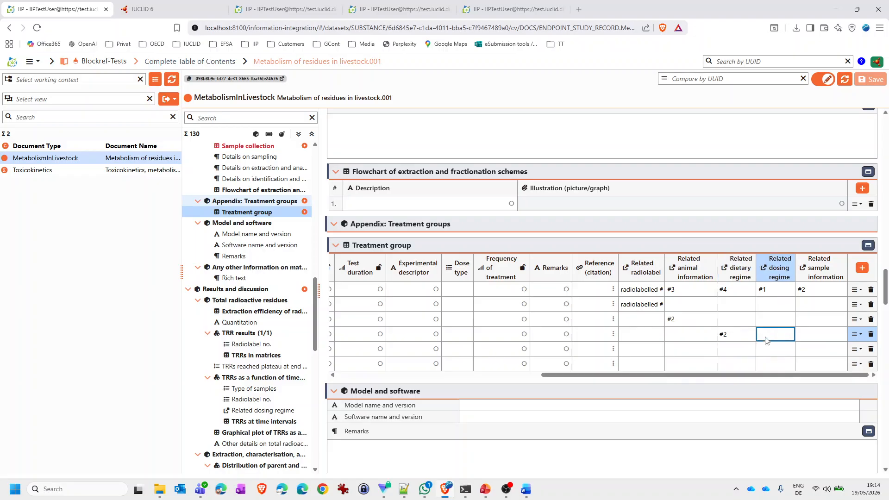
{"action": "left_click", "coordinate": [766, 336]}
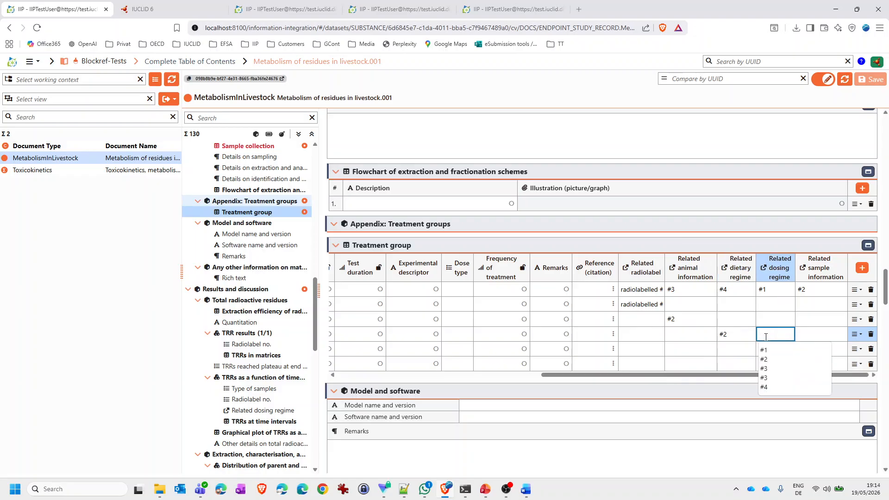
{"action": "left_click", "coordinate": [766, 360]}
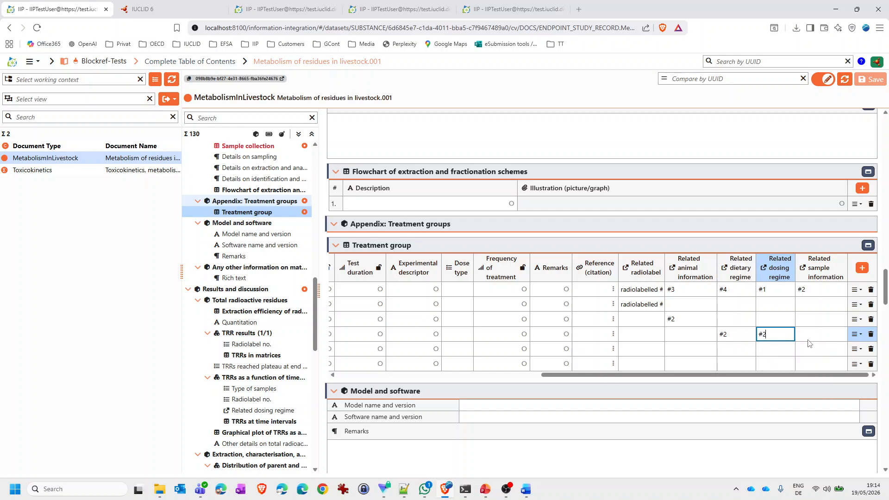
{"action": "key", "text": "Return"}
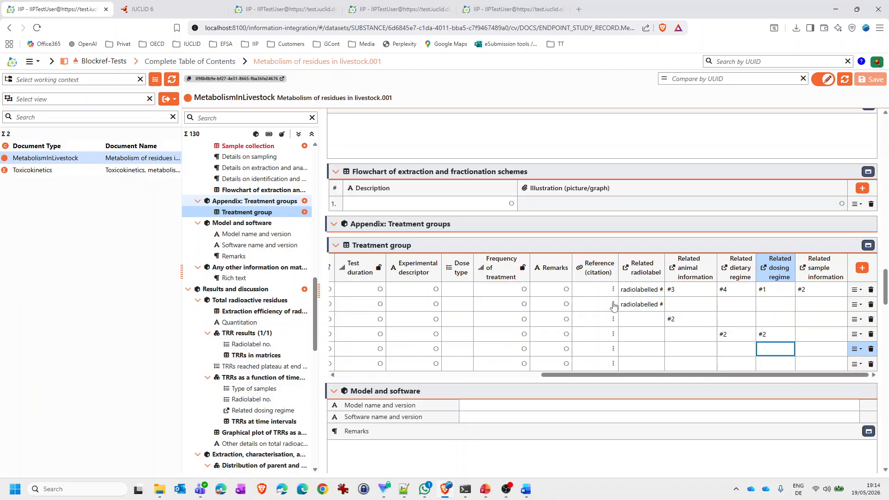
Step: Select the first row's Related animal information cell and dismiss the two incoming WhatsApp notifications
{"action": "left_click", "coordinate": [643, 307]}
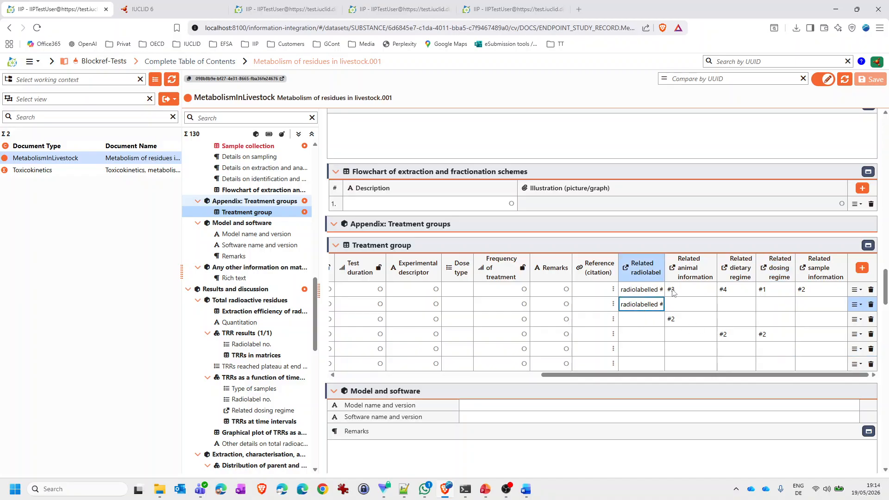
{"action": "left_click", "coordinate": [673, 290]}
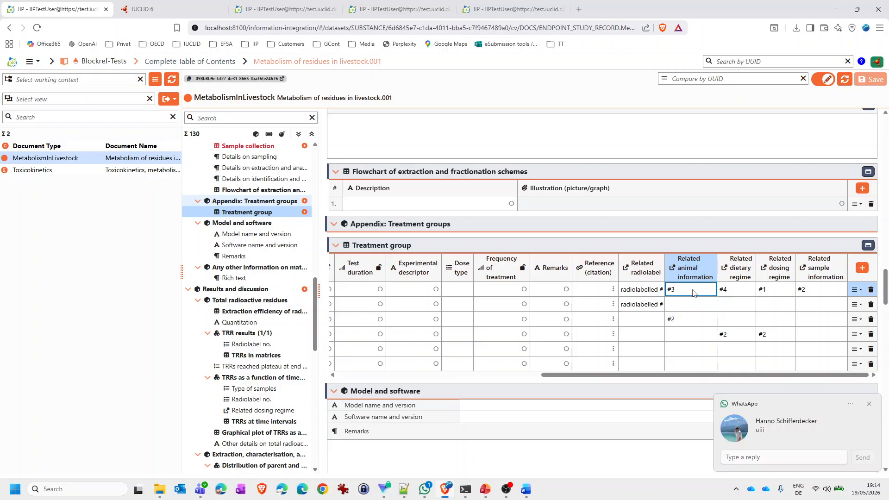
{"action": "left_click", "coordinate": [869, 403]}
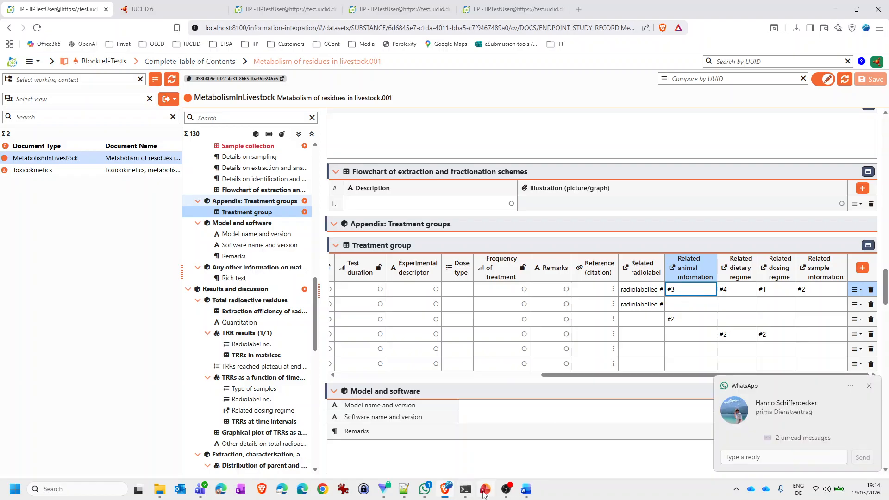
{"action": "left_click", "coordinate": [869, 385]}
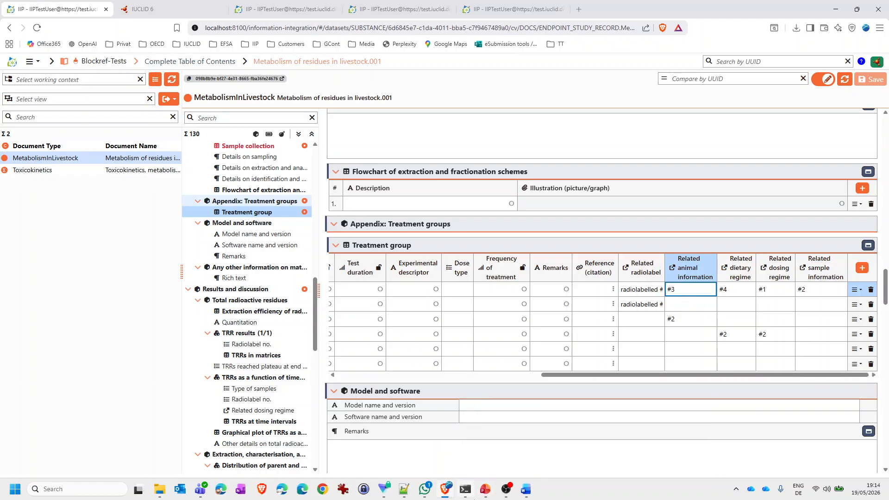
Step: Switch to PowerPoint to check the main new features slide, and return to the study document in the browser
{"action": "left_click", "coordinate": [485, 491]}
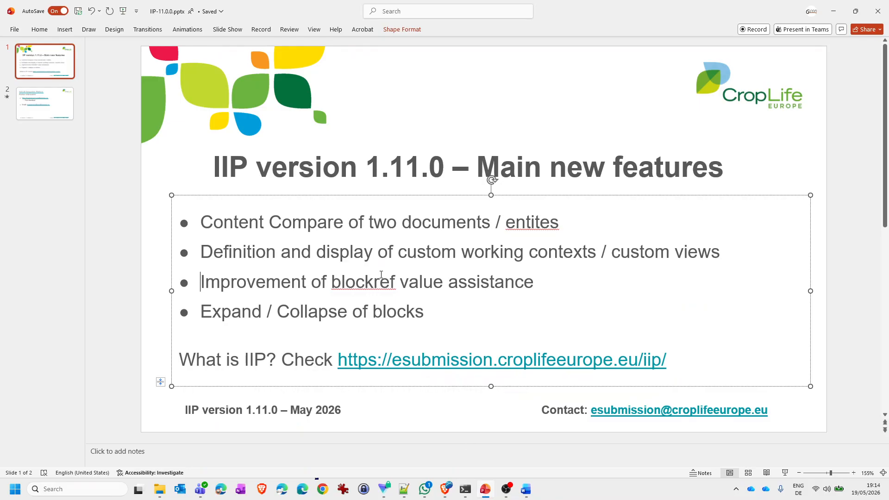
{"action": "mouse_move", "coordinate": [446, 496]}
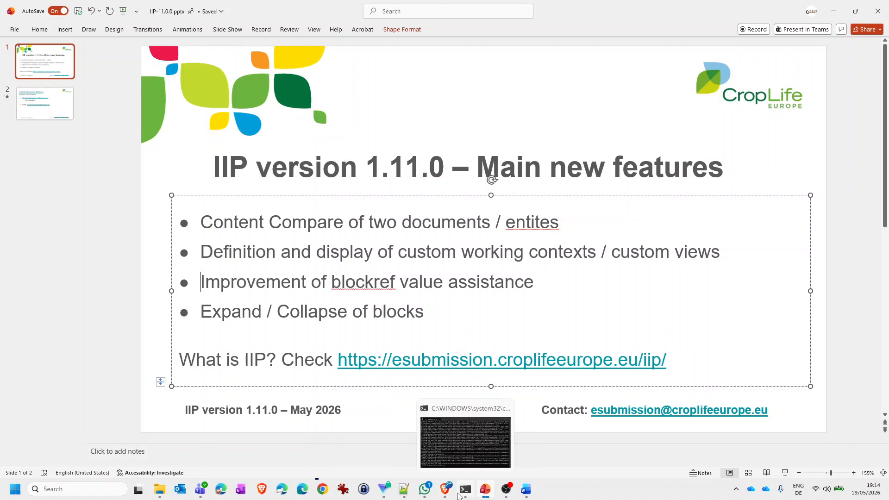
{"action": "left_click", "coordinate": [445, 494]}
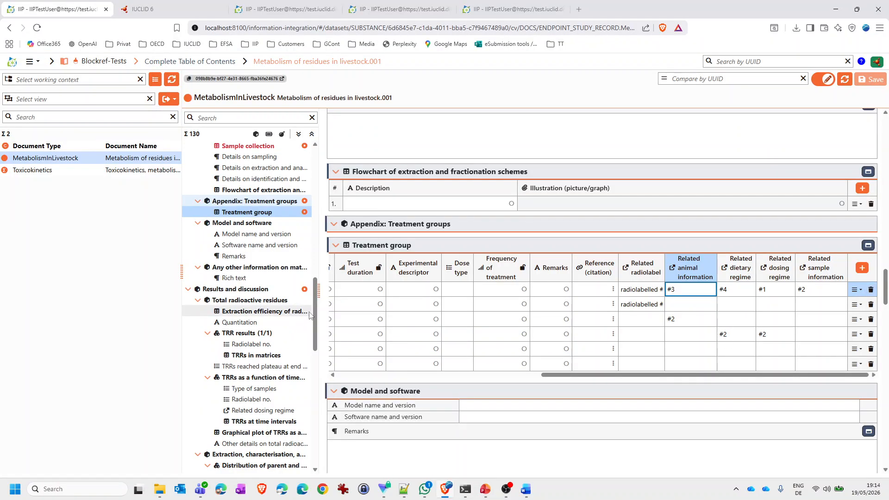
Step: Widen the document structure tree and limit it to filled fields by hiding the empty ones
{"action": "left_click_drag", "start_coordinate": [324, 295], "coordinate": [424, 292]}
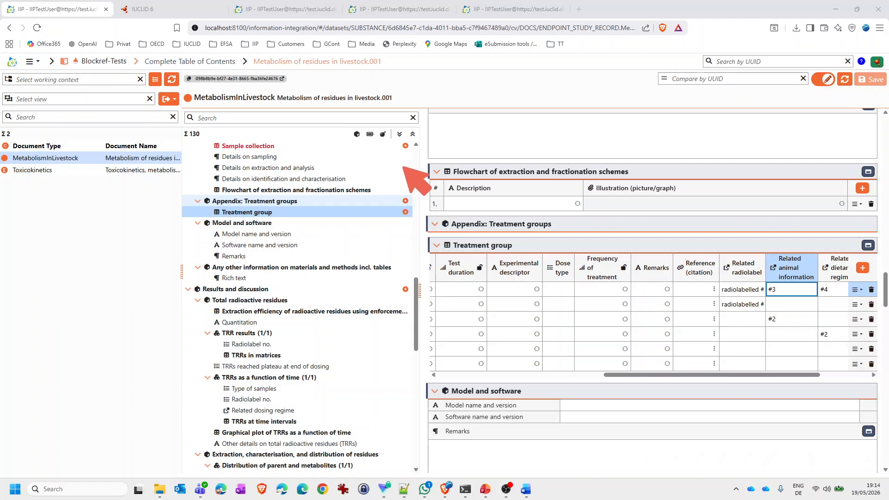
{"action": "left_click", "coordinate": [370, 134]}
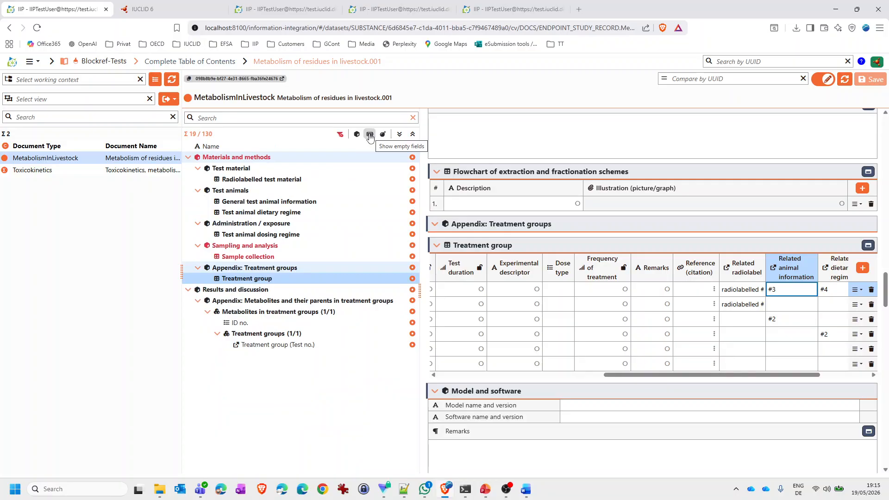
{"action": "left_click", "coordinate": [369, 135]}
{"action": "left_click", "coordinate": [370, 135]}
Step: Show the empty fields again and collapse all document blocks, also trying the expansion of all blocks
{"action": "left_click", "coordinate": [412, 135]}
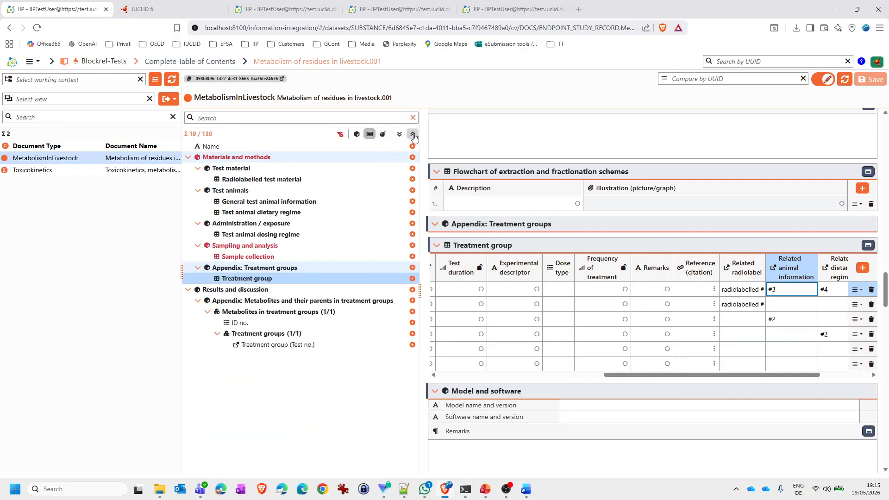
{"action": "left_click", "coordinate": [369, 135]}
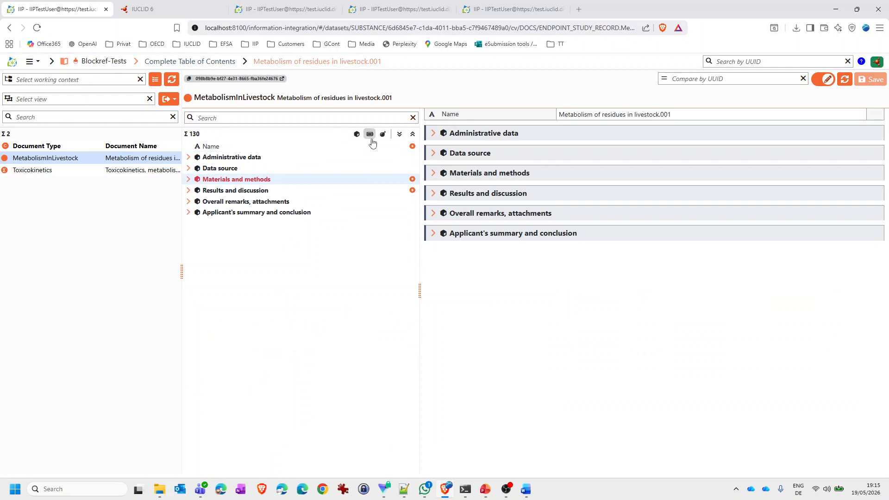
{"action": "left_click", "coordinate": [399, 135]}
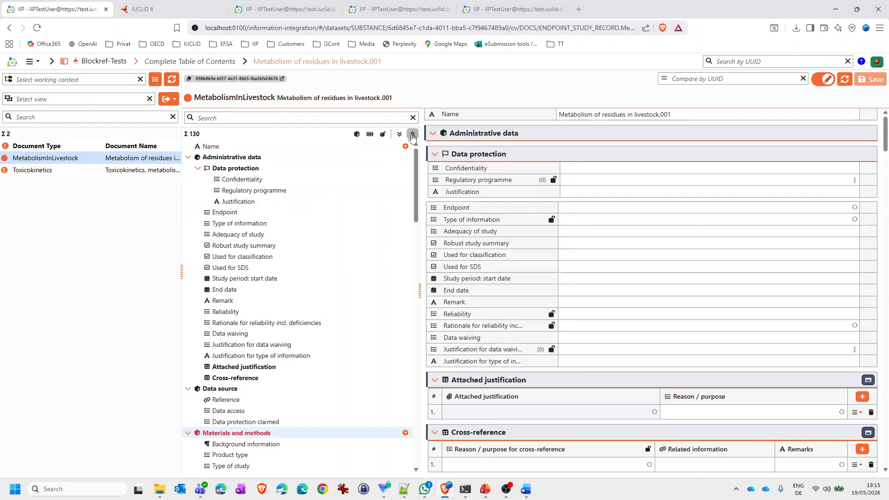
{"action": "left_click", "coordinate": [412, 135]}
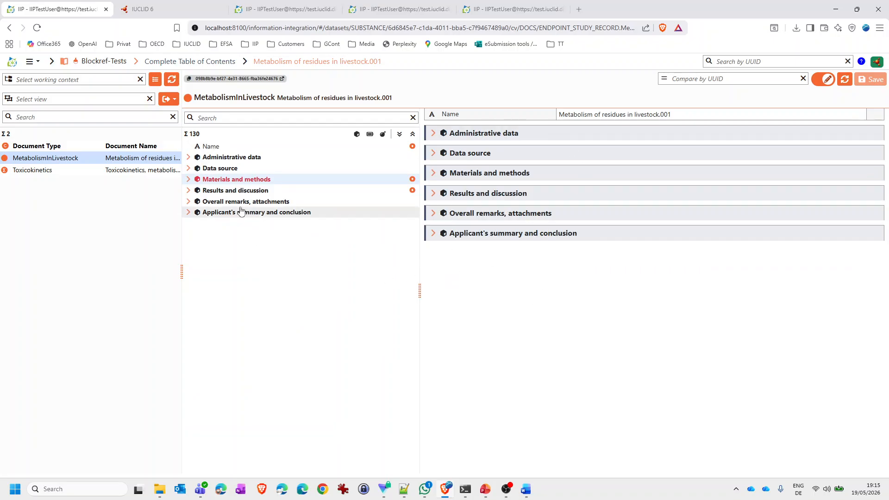
Step: Try expanding and collapsing the Materials and methods block from both the tree and the form, along with its Test guideline table
{"action": "left_click", "coordinate": [188, 180]}
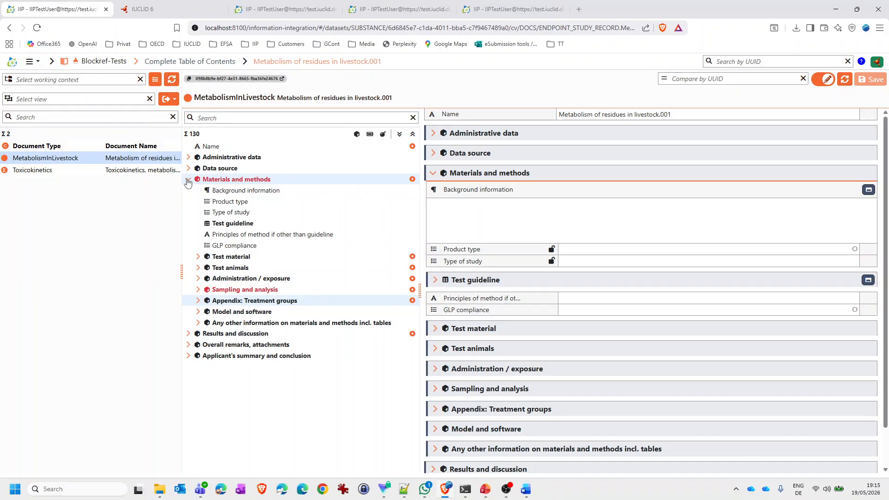
{"action": "left_click", "coordinate": [188, 181]}
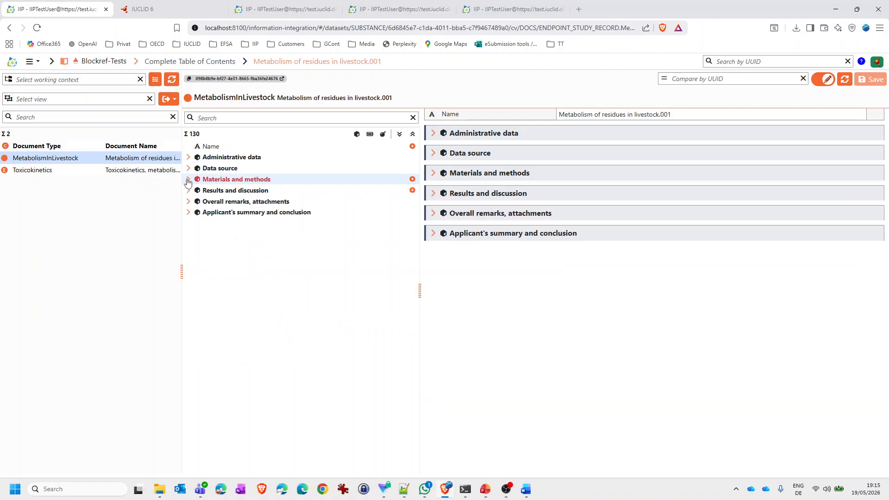
{"action": "left_click", "coordinate": [431, 175]}
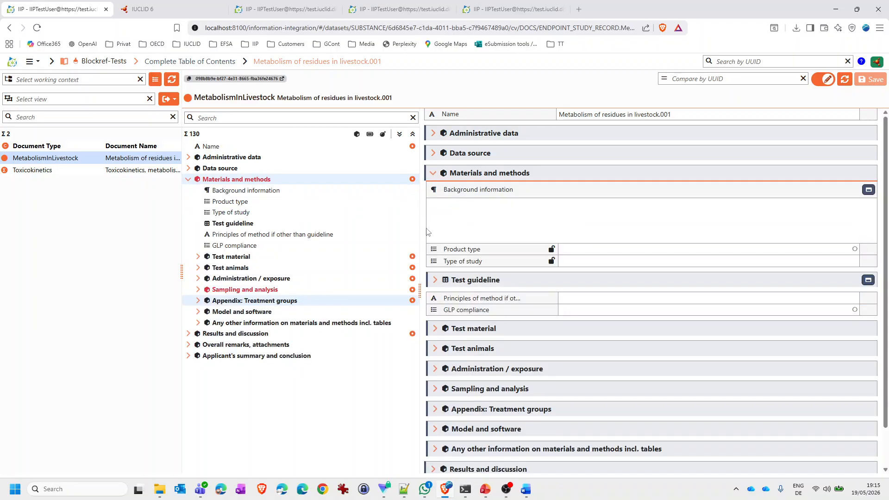
{"action": "left_click", "coordinate": [436, 281]}
{"action": "left_click", "coordinate": [436, 281]}
{"action": "left_click", "coordinate": [433, 173]}
Step: Expand Materials and methods in the tree together with its Sampling and analysis and Appendix: Treatment groups blocks
{"action": "left_click", "coordinate": [188, 180]}
{"action": "left_click", "coordinate": [198, 290]}
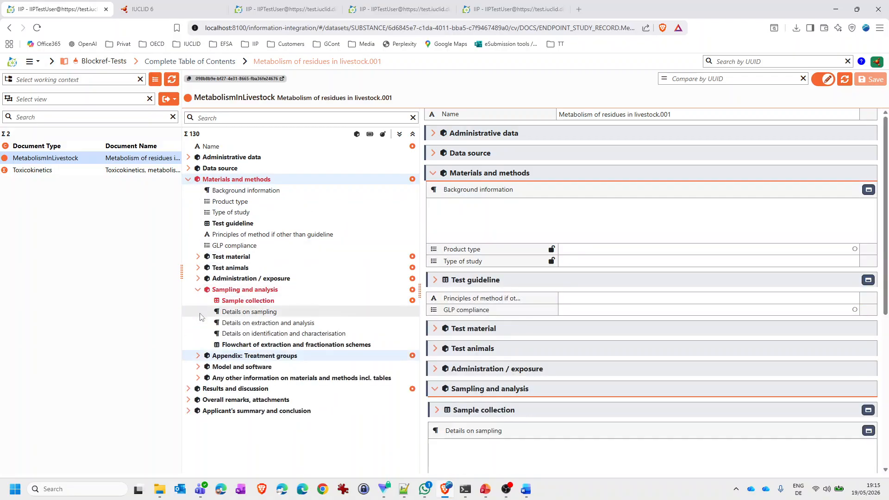
{"action": "left_click", "coordinate": [198, 356]}
{"action": "scroll", "coordinate": [543, 312], "scroll_direction": "down", "scroll_amount": 3}
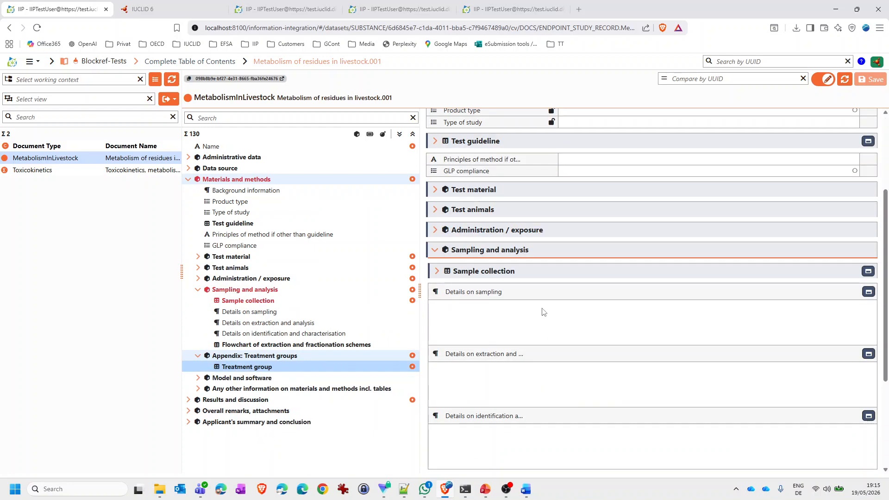
Step: Open the study document in IUCLID 6 to examine its block layout, and return to the new features slide in PowerPoint
{"action": "left_click", "coordinate": [280, 79]}
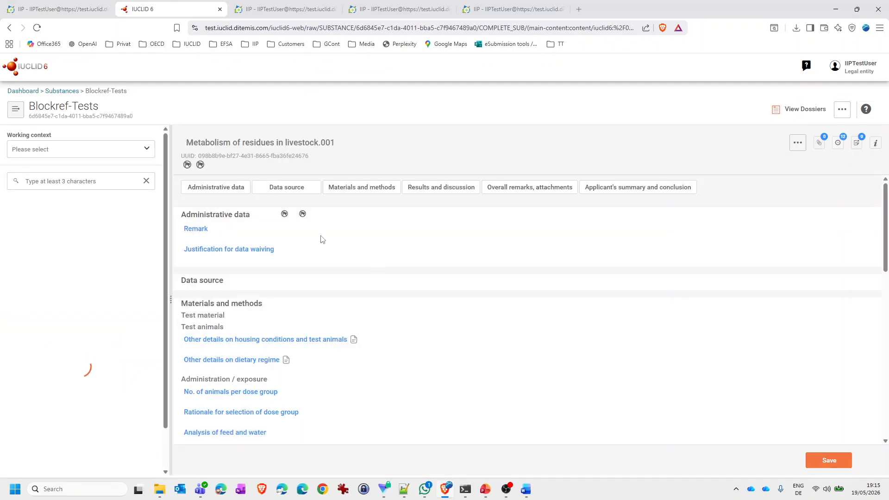
{"action": "scroll", "coordinate": [494, 296], "scroll_direction": "down", "scroll_amount": 10}
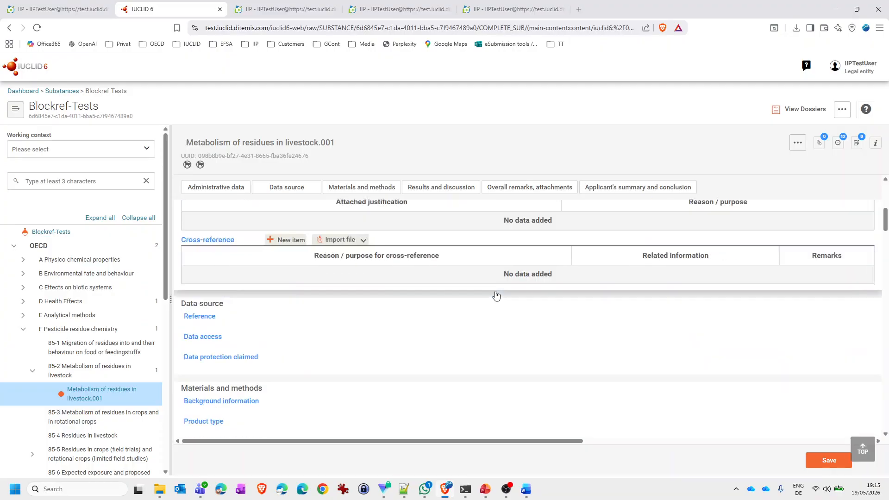
{"action": "scroll", "coordinate": [494, 296], "scroll_direction": "down", "scroll_amount": 20}
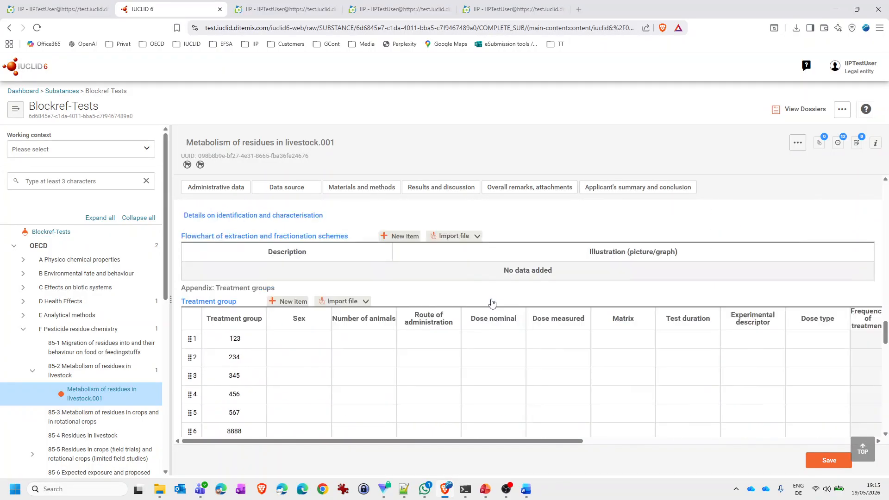
{"action": "scroll", "coordinate": [491, 303], "scroll_direction": "down", "scroll_amount": 15}
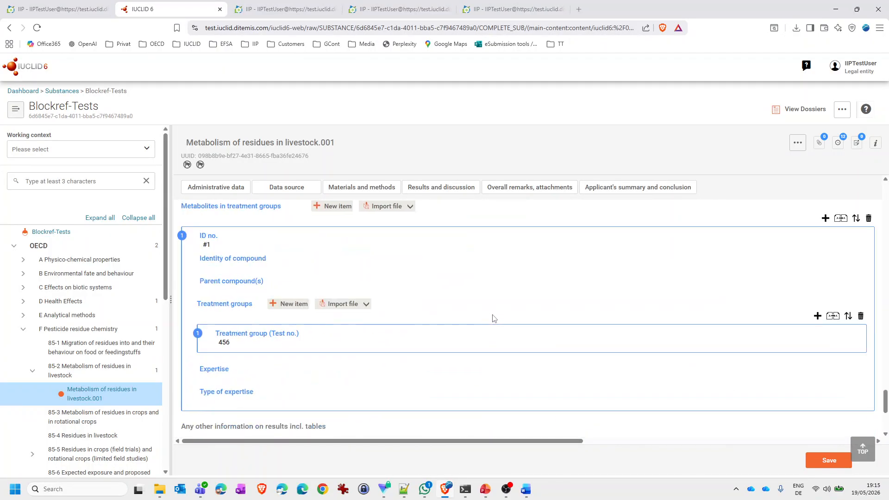
{"action": "scroll", "coordinate": [493, 321], "scroll_direction": "up", "scroll_amount": 10}
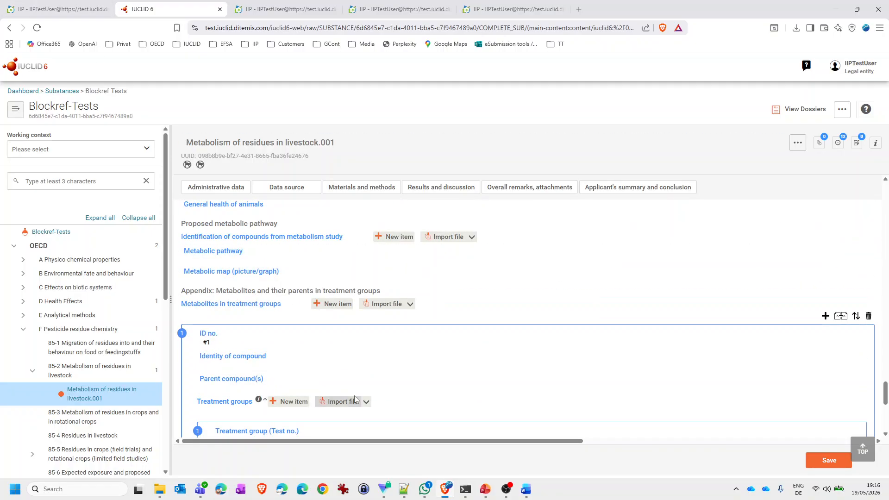
{"action": "left_click", "coordinate": [484, 492]}
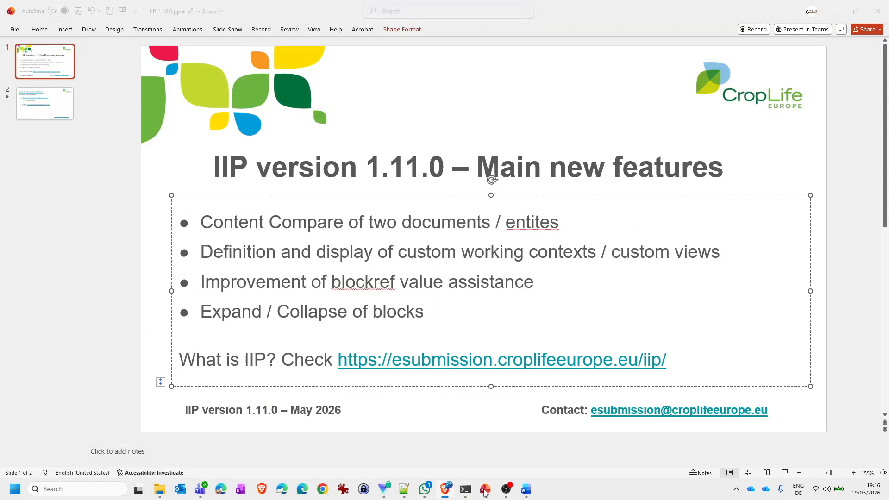